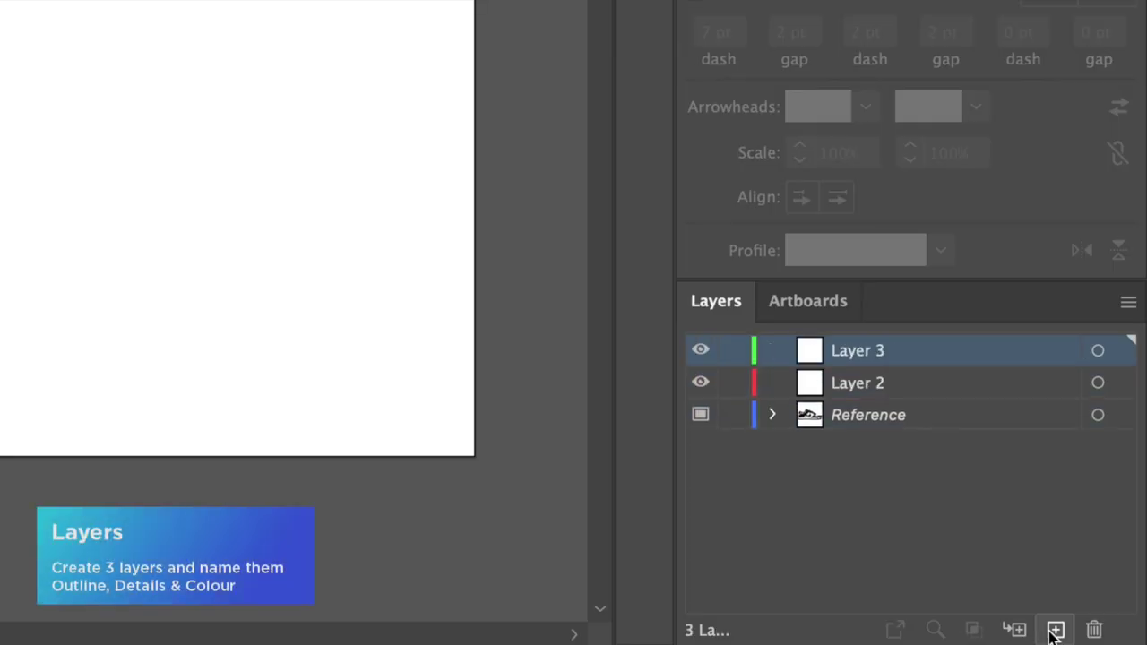
Create Outline, Details and Colour layers, locking all but the Outline layer
left_click(1054, 630)
double_click(856, 351)
type("Outline")
left_click(851, 386)
double_click(851, 386)
type("Details")
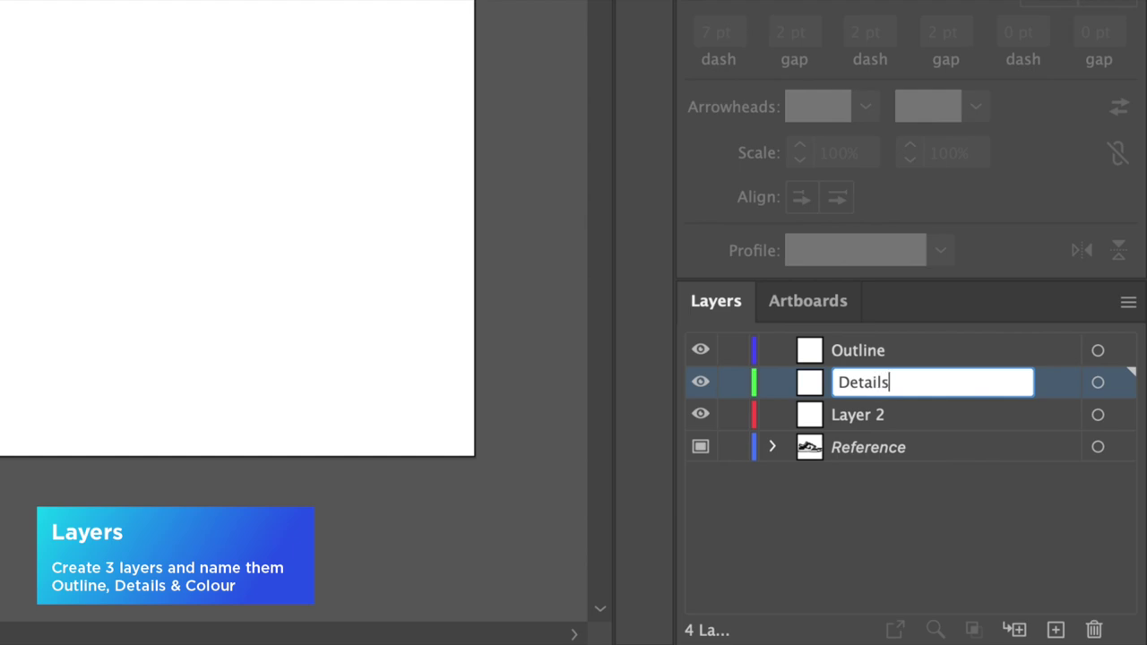
double_click(853, 415)
type("Colour")
key("Return")
left_click_drag(734, 383, 734, 447)
left_click(875, 355)
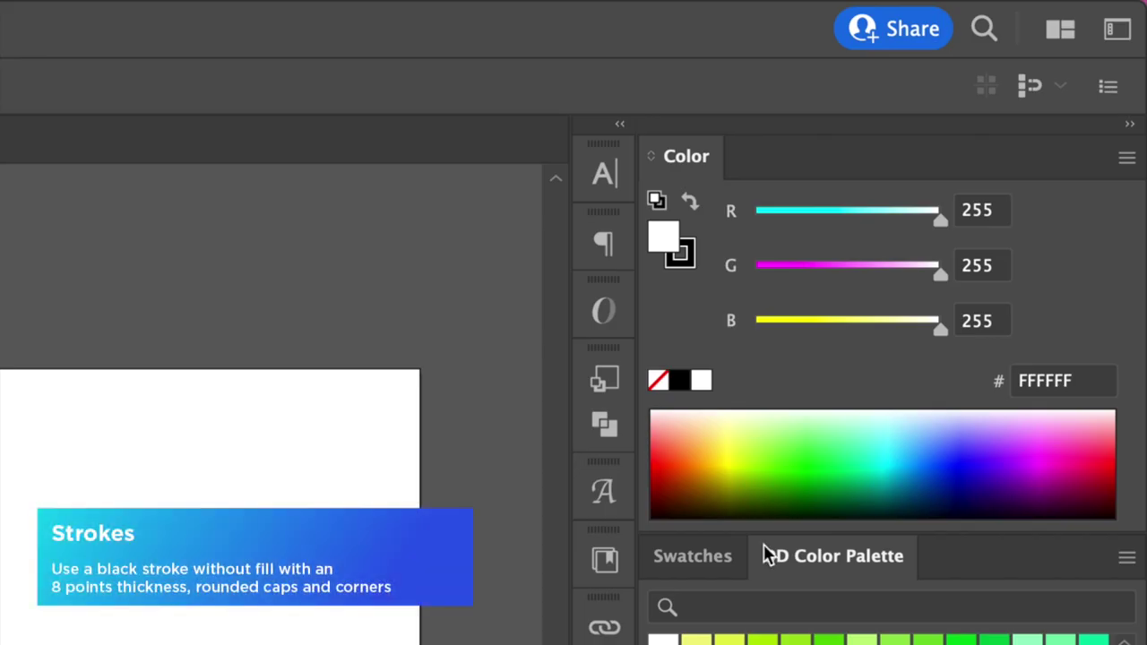
Set no fill and an 8 pt black stroke with round caps and corners
left_click(658, 381)
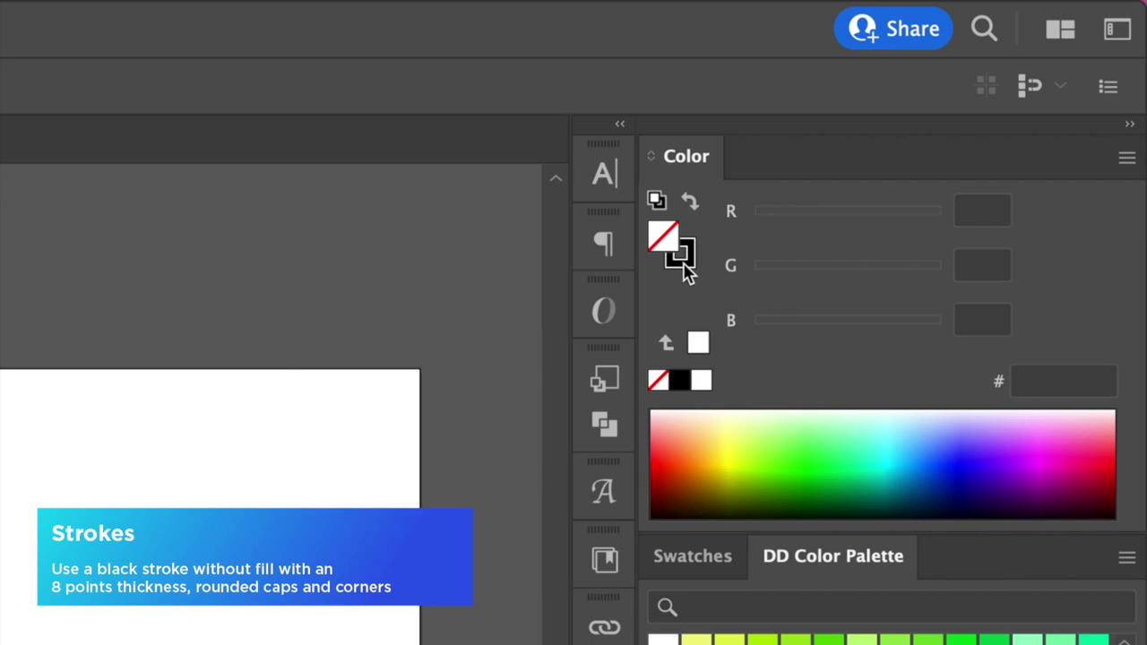
left_click(684, 260)
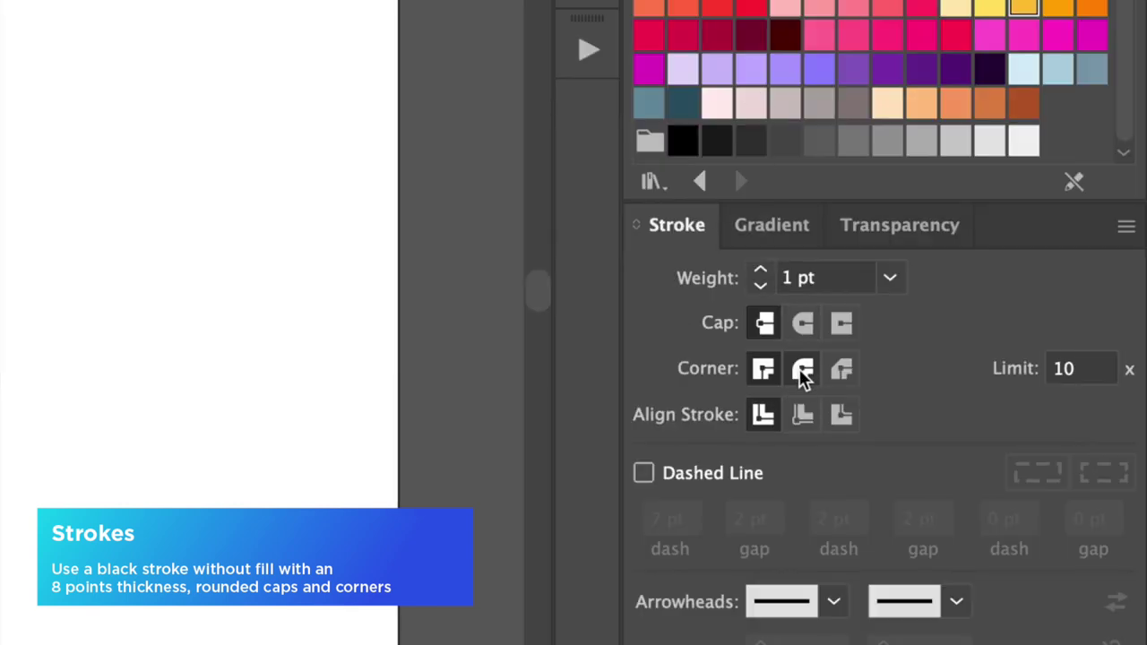
left_click(803, 369)
left_click(803, 323)
left_click(761, 274)
triple_click(761, 273)
left_click(761, 274)
double_click(761, 273)
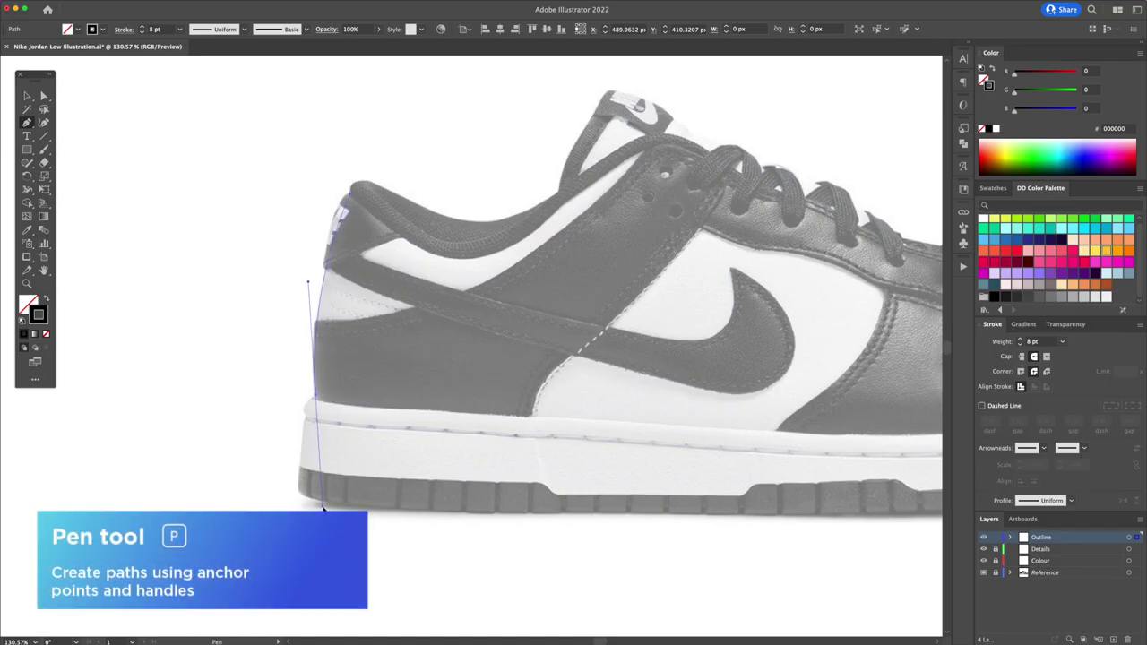
Trace the heel and sole bottom of the silhouette around to the toe
left_click_drag(324, 508, 324, 508)
left_click_drag(306, 418, 310, 447)
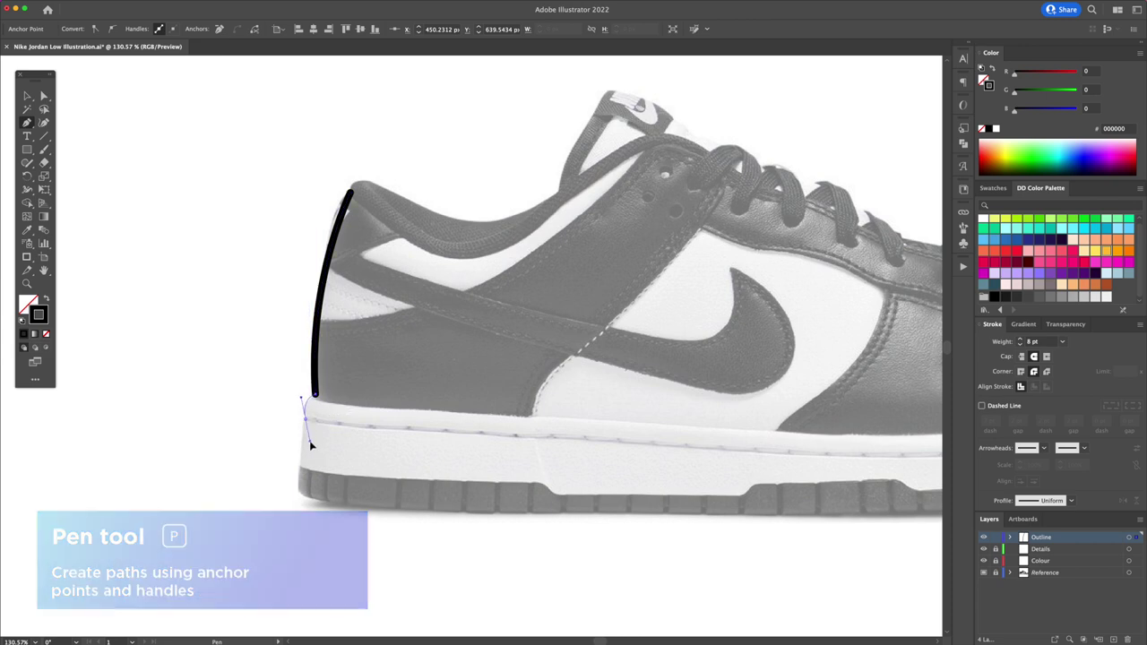
left_click(300, 496)
left_click_drag(445, 517, 511, 520)
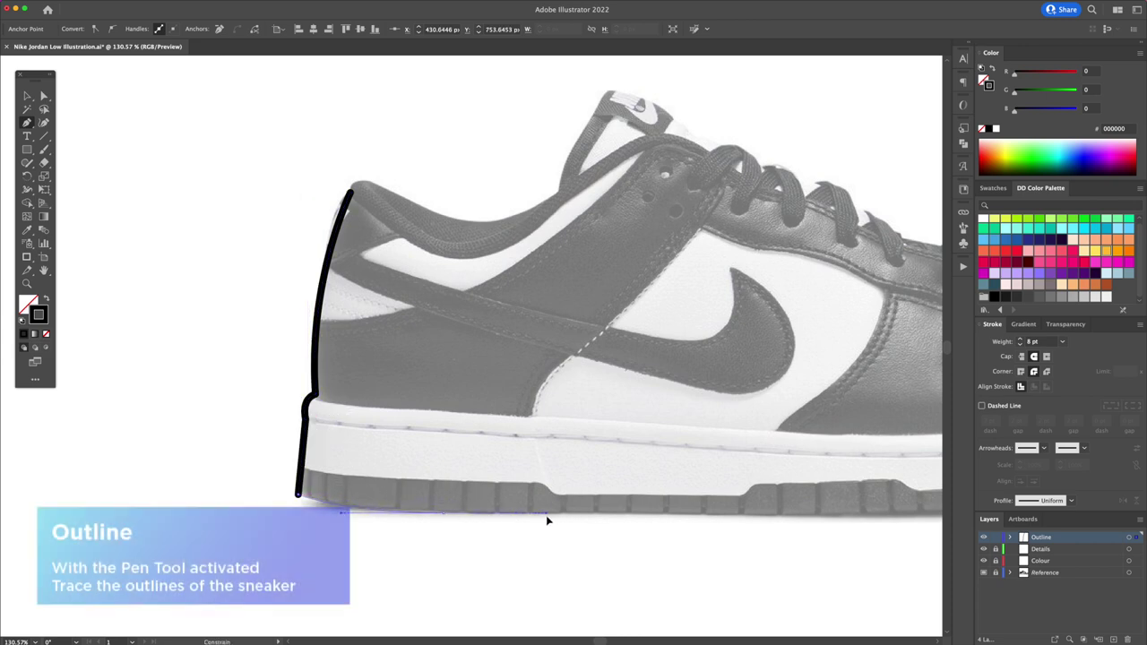
scroll(582, 511, "right", 5)
left_click(553, 504)
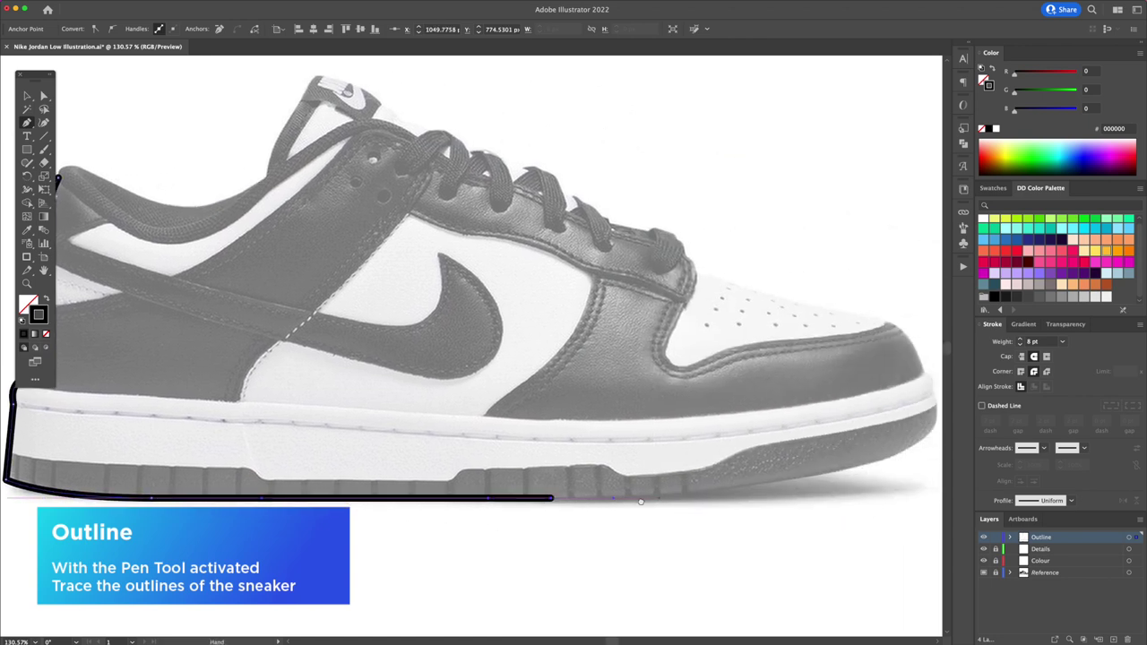
scroll(574, 493, "right", 5)
left_click_drag(643, 469, 711, 443)
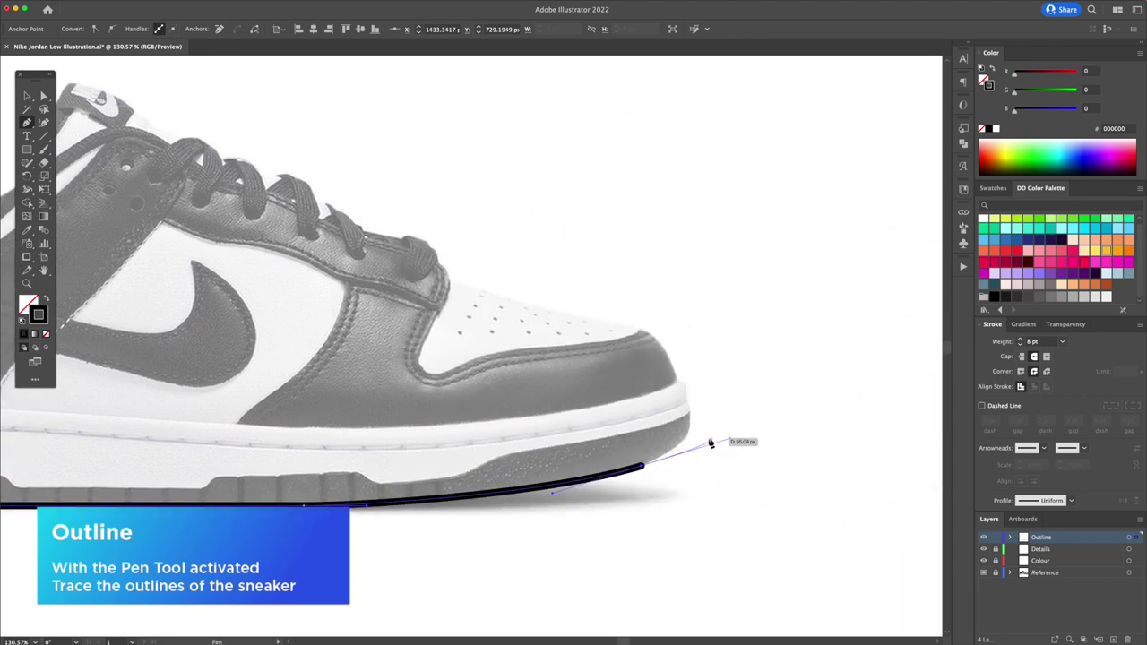
left_click_drag(690, 413, 677, 383)
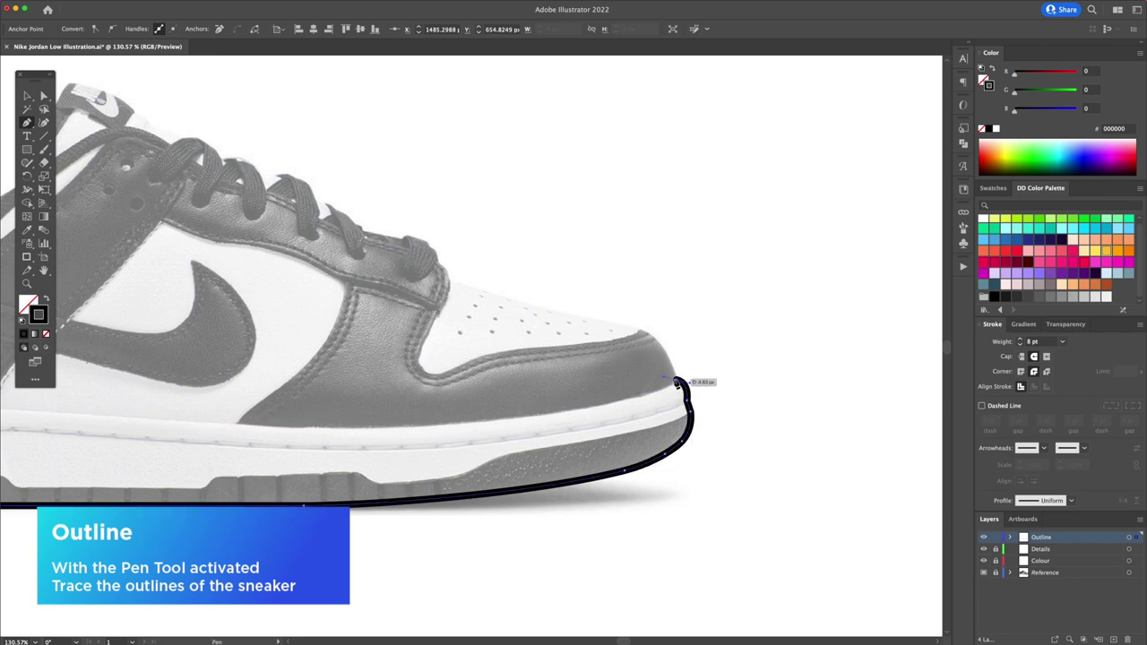
Continue the outline up the toe box and lacing edge, closing at the heel
left_click_drag(638, 329, 604, 317)
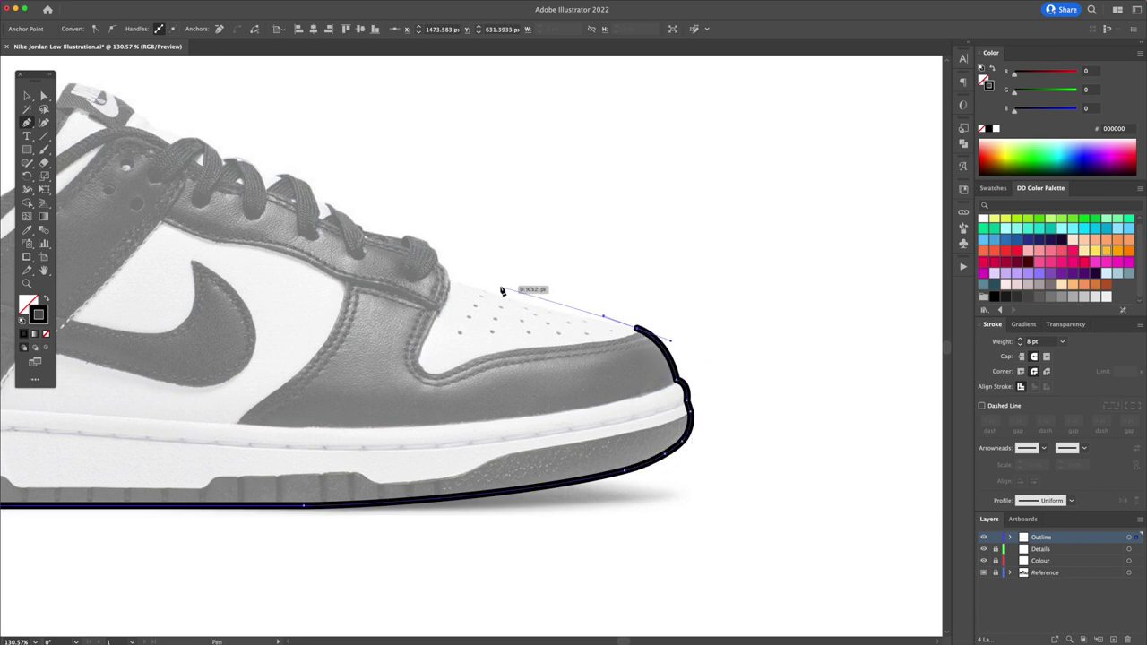
left_click_drag(449, 281, 458, 285)
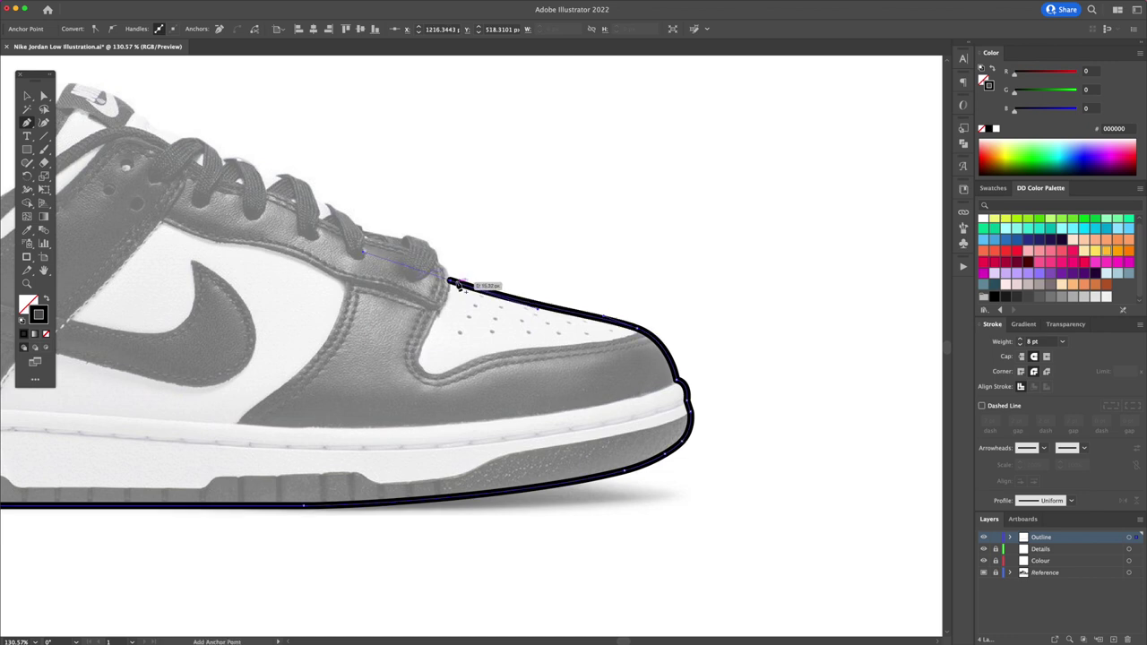
scroll(455, 285, "left", 10)
scroll(454, 285, "up", 3)
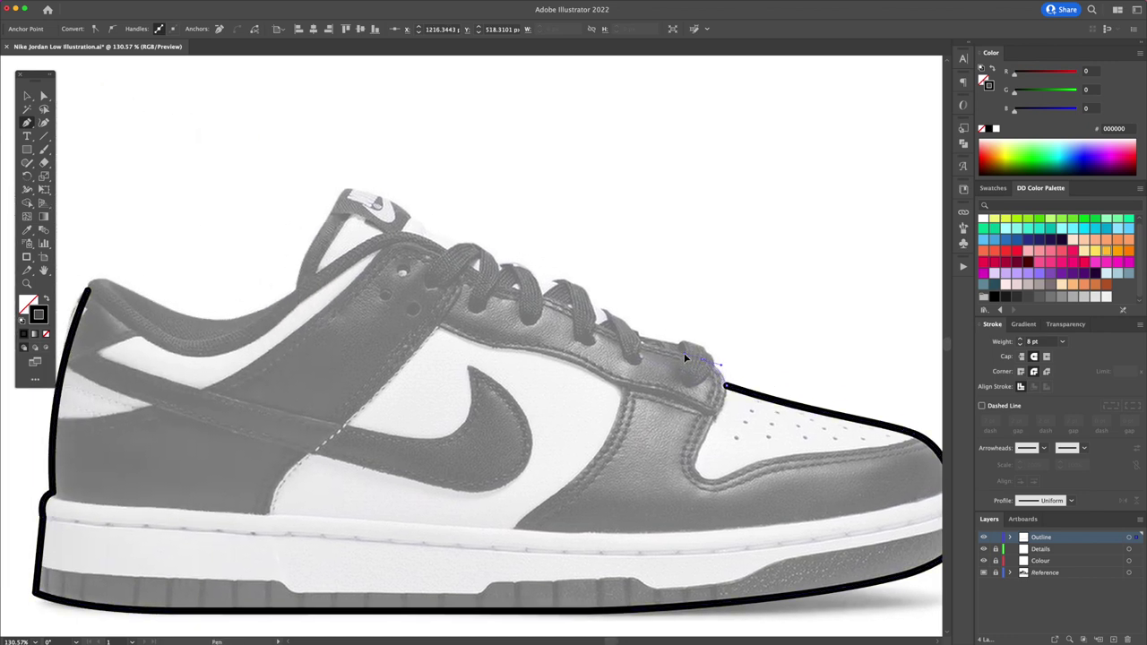
left_click_drag(511, 287, 485, 281)
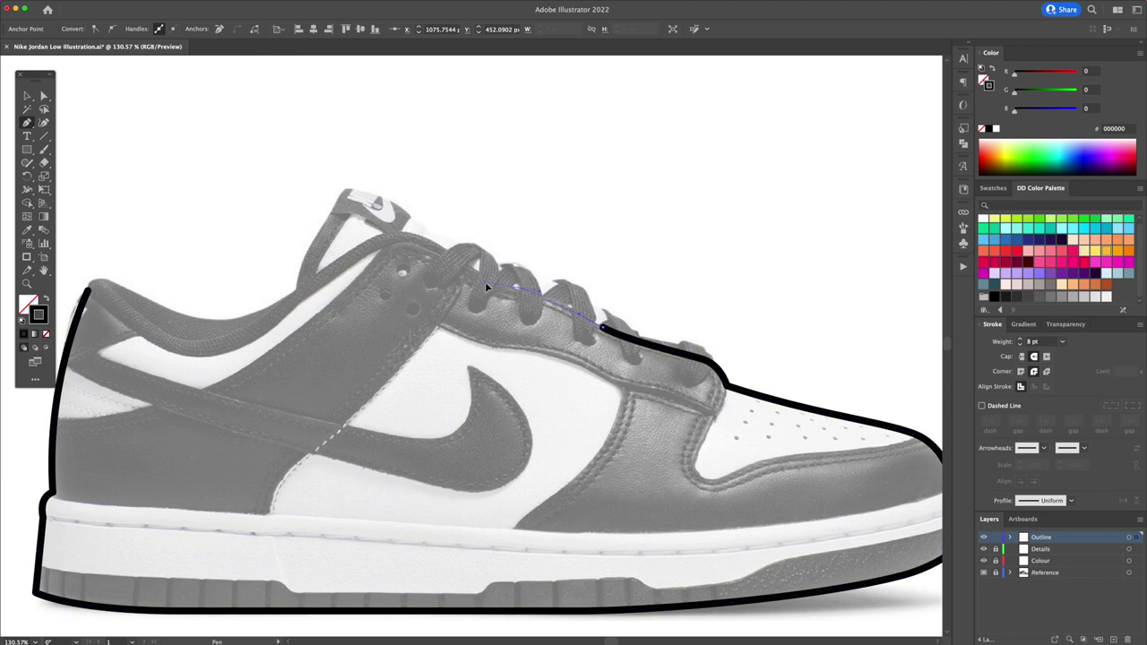
left_click(418, 237)
scroll(574, 267, "left", 10)
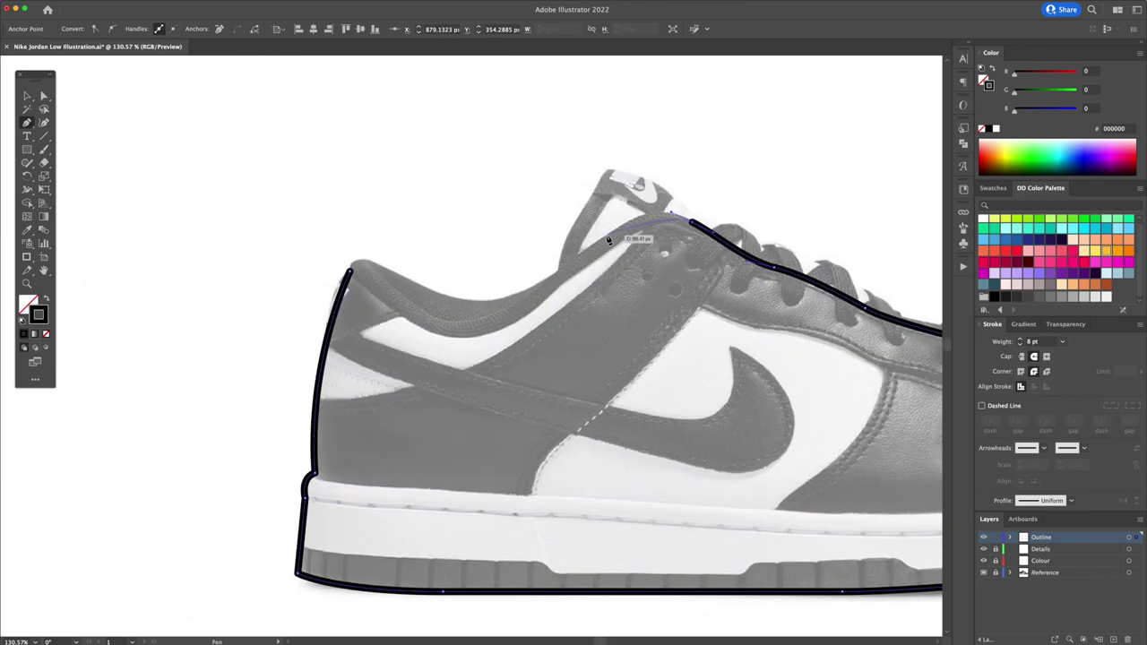
left_click_drag(459, 321, 432, 324)
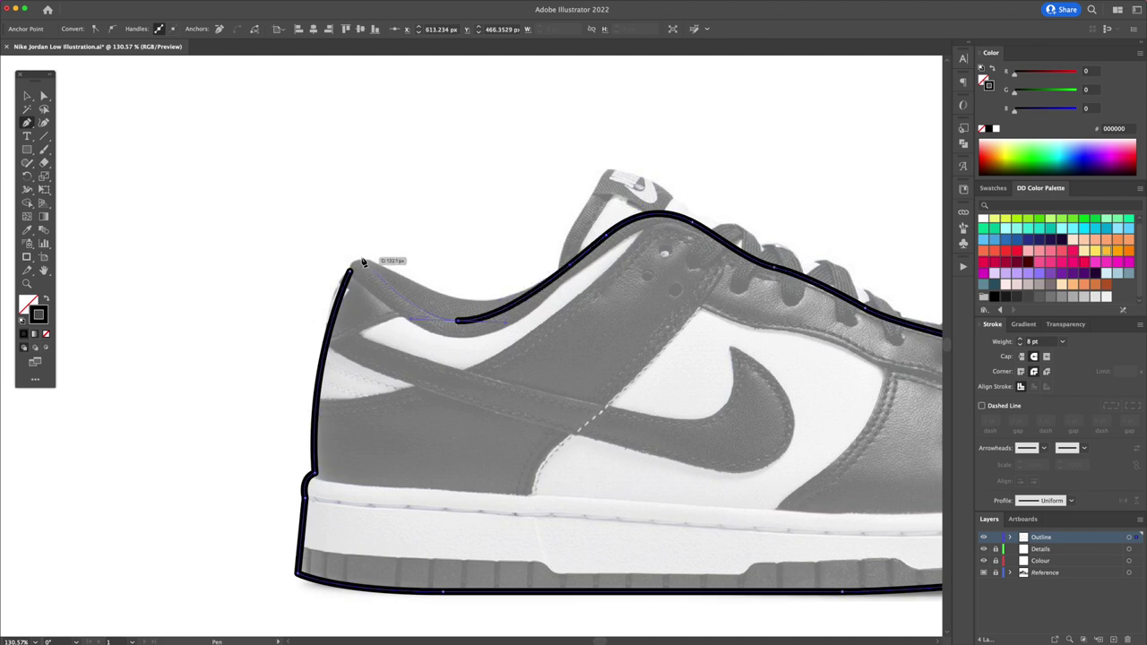
left_click_drag(362, 261, 351, 285)
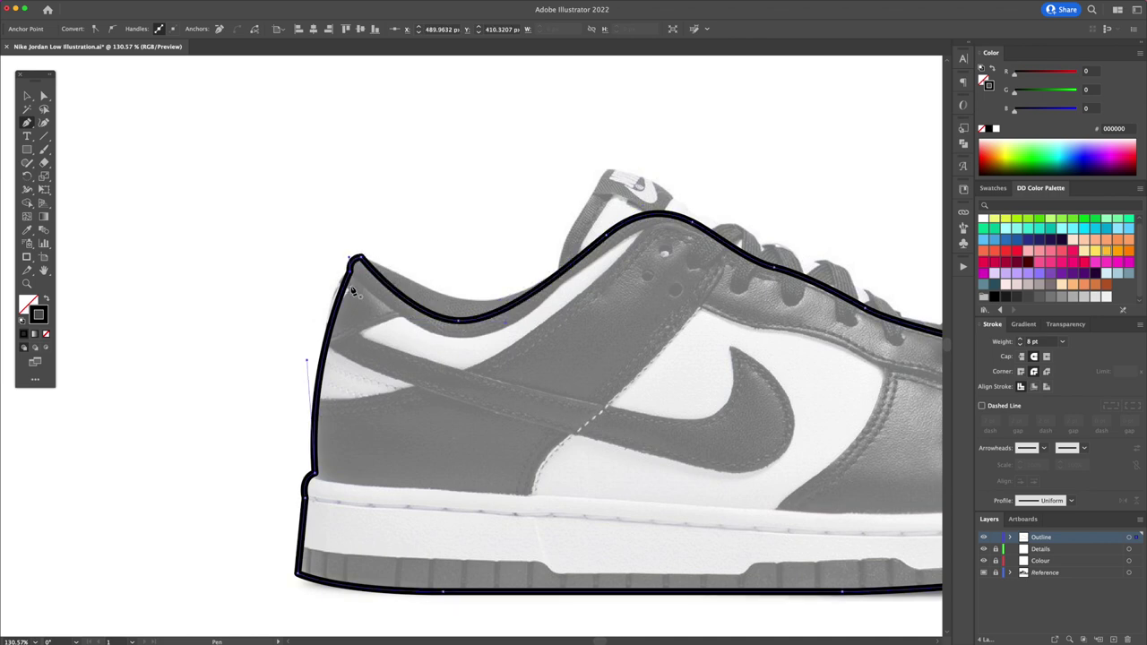
Trace the inner collar curve as a closed path and begin the midsole line
scroll(569, 224, "up", 2)
left_click_drag(565, 218, 524, 258)
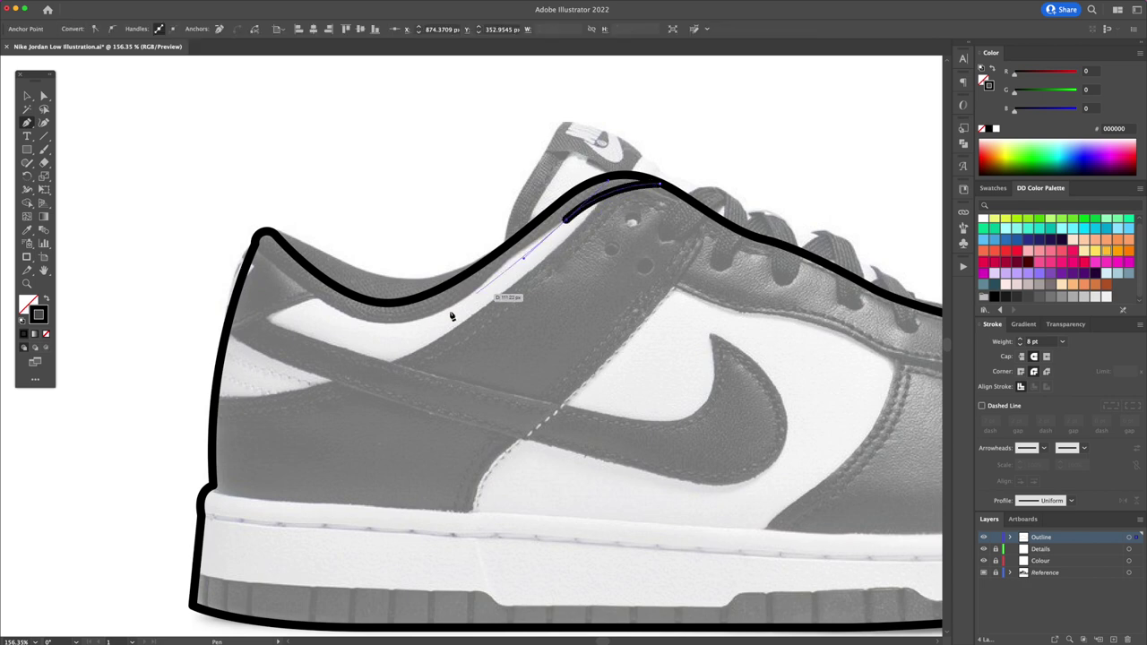
left_click_drag(388, 324, 333, 326)
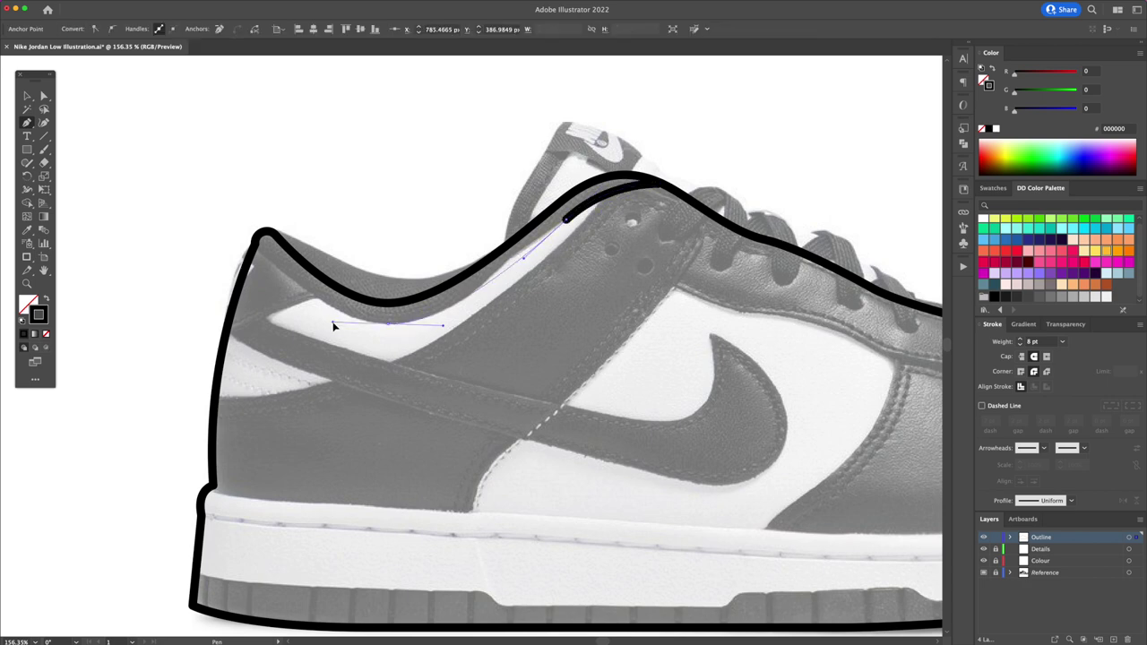
left_click(259, 241)
key("ctrl+0")
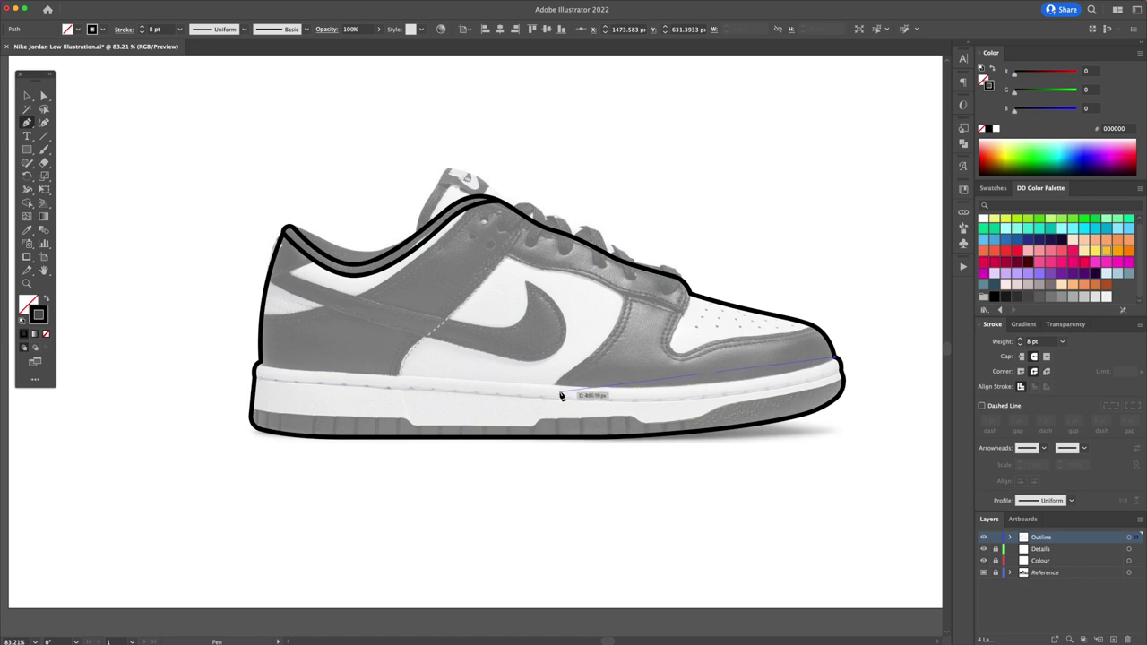
left_click_drag(260, 377, 216, 388)
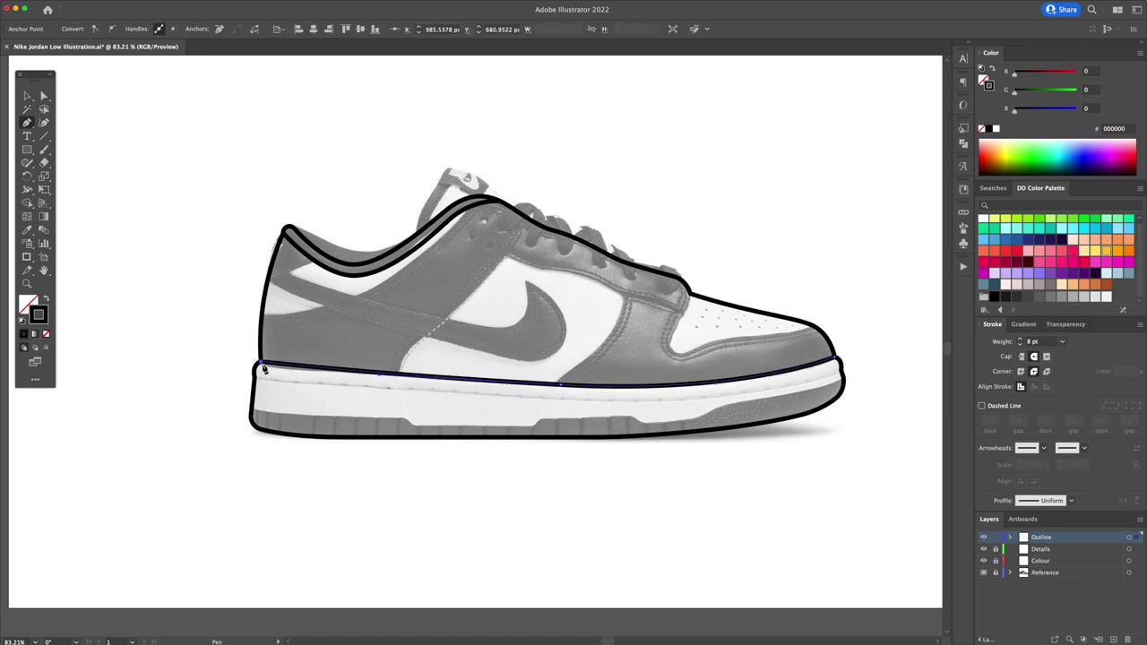
Draw the stepped outsole edge line from toe to heel
left_click(757, 400)
left_click(695, 419)
left_click(632, 415)
left_click(534, 427)
left_click(408, 425)
left_click(403, 418)
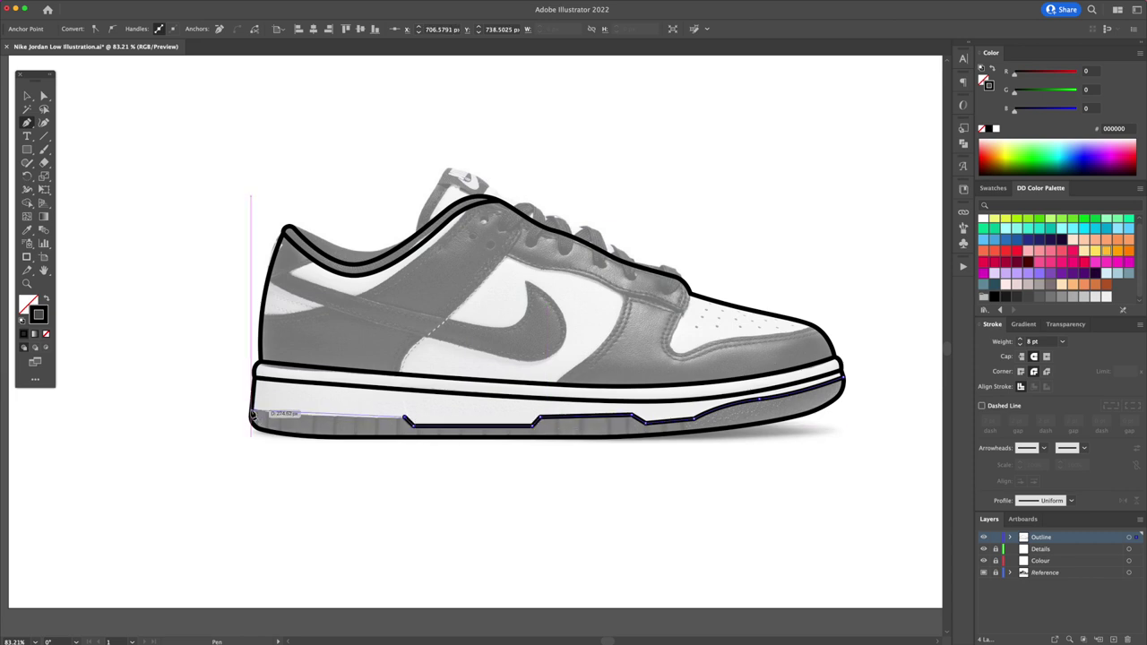
left_click_drag(253, 415, 206, 397)
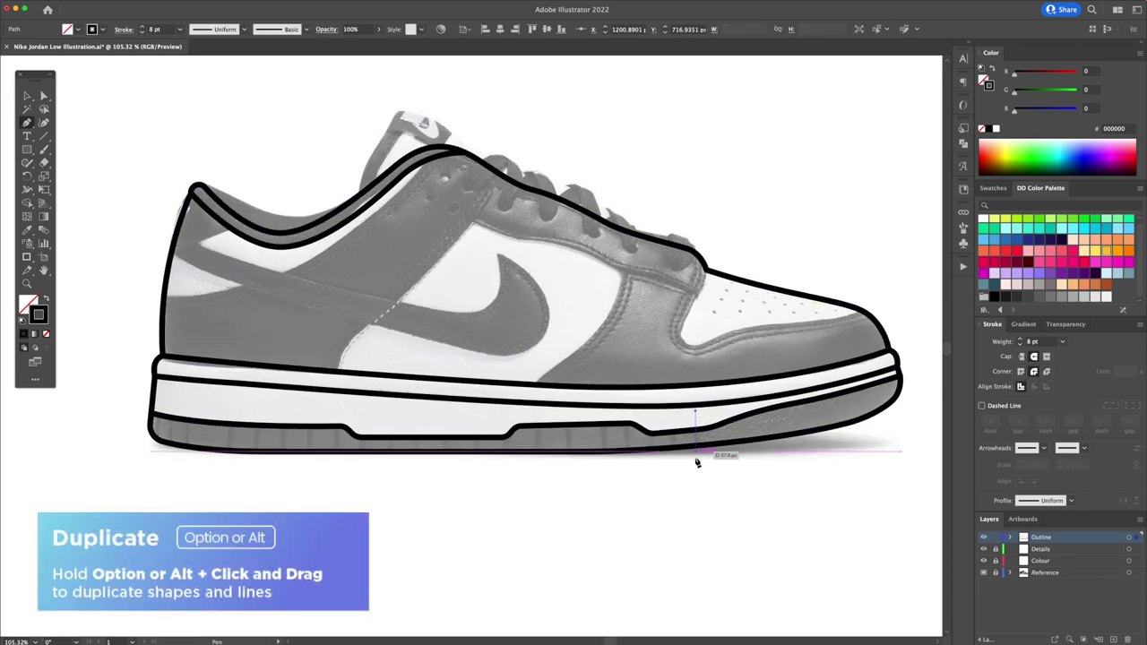
Duplicate a vertical sole line repeatedly into an evenly spaced row, then select everything
left_click_drag(696, 466, 629, 467)
left_click_drag(629, 466, 296, 466)
key("ctrl+d")
key("ctrl+d")
key("ctrl+d")
scroll(448, 484, "left", 5)
key("a")
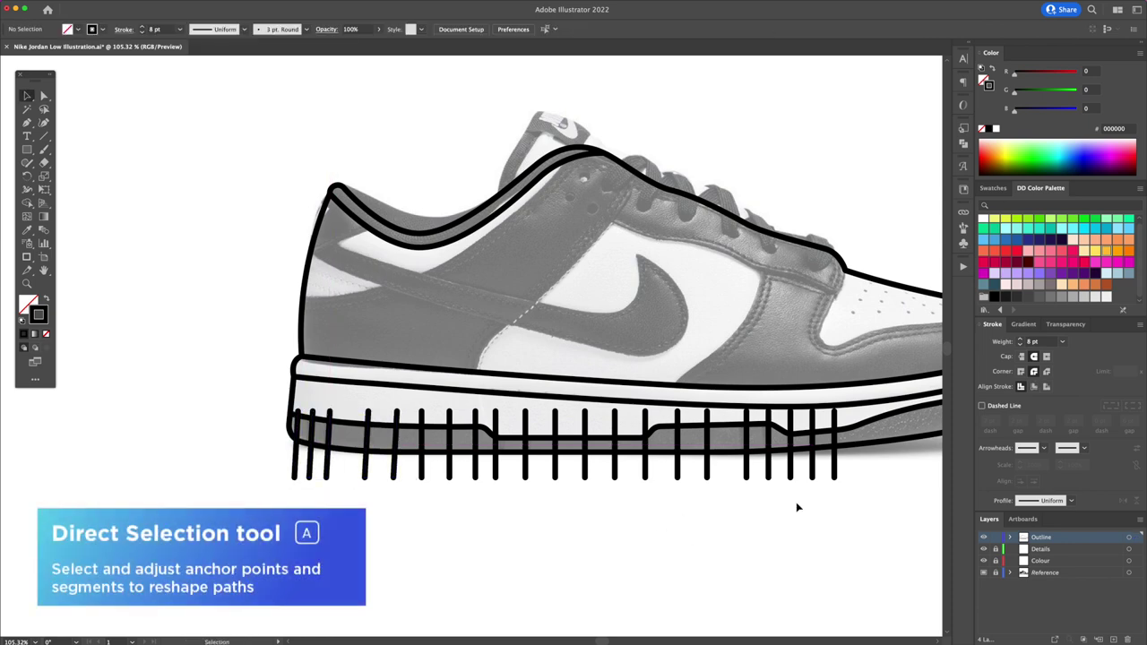
scroll(684, 523, "right", 5)
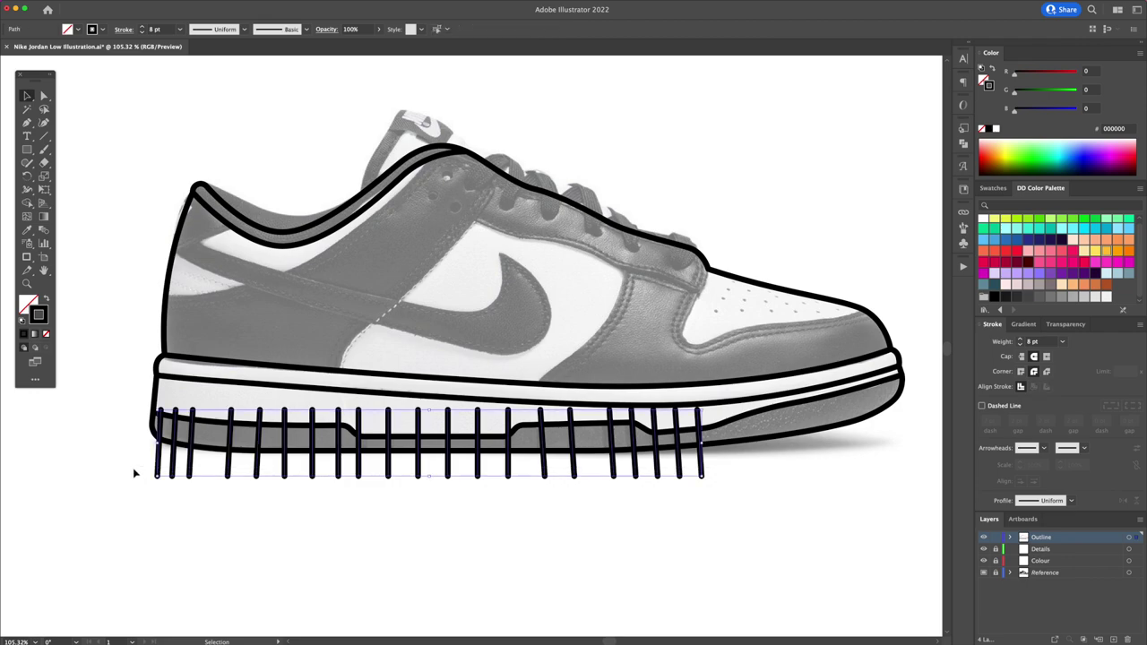
key("shift+m")
key("ctrl+a")
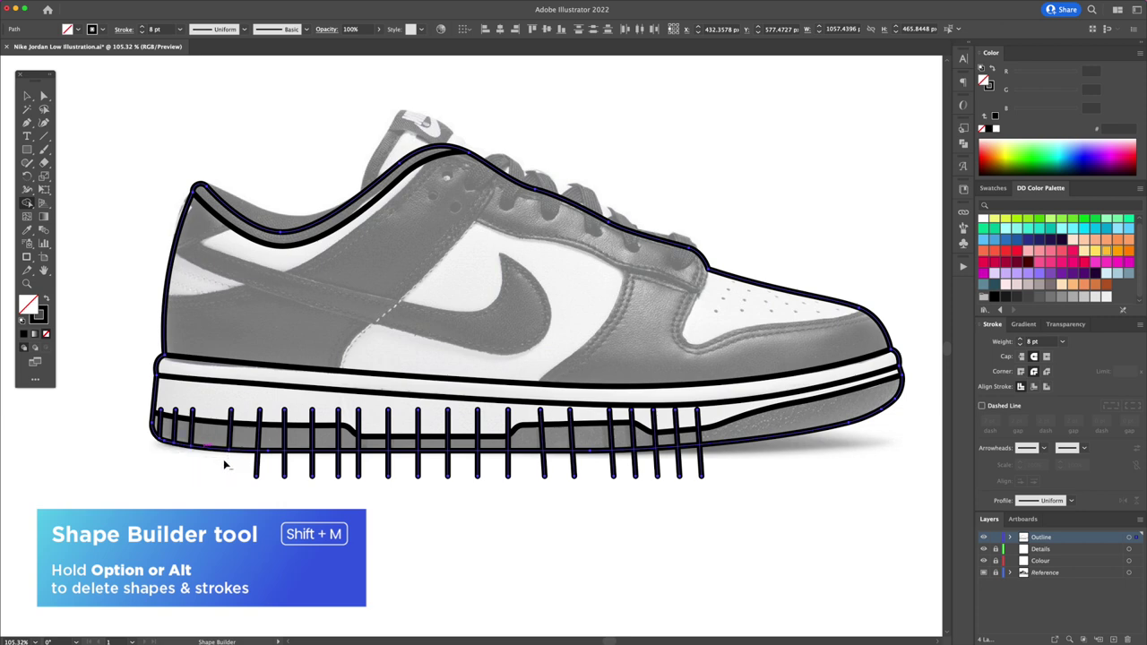
Trim the vertical sole lines with Shape Builder so they stay within the outsole band
left_click_drag(225, 462, 566, 469)
left_click_drag(722, 468, 729, 467)
key("v")
left_click_drag(715, 445, 203, 408)
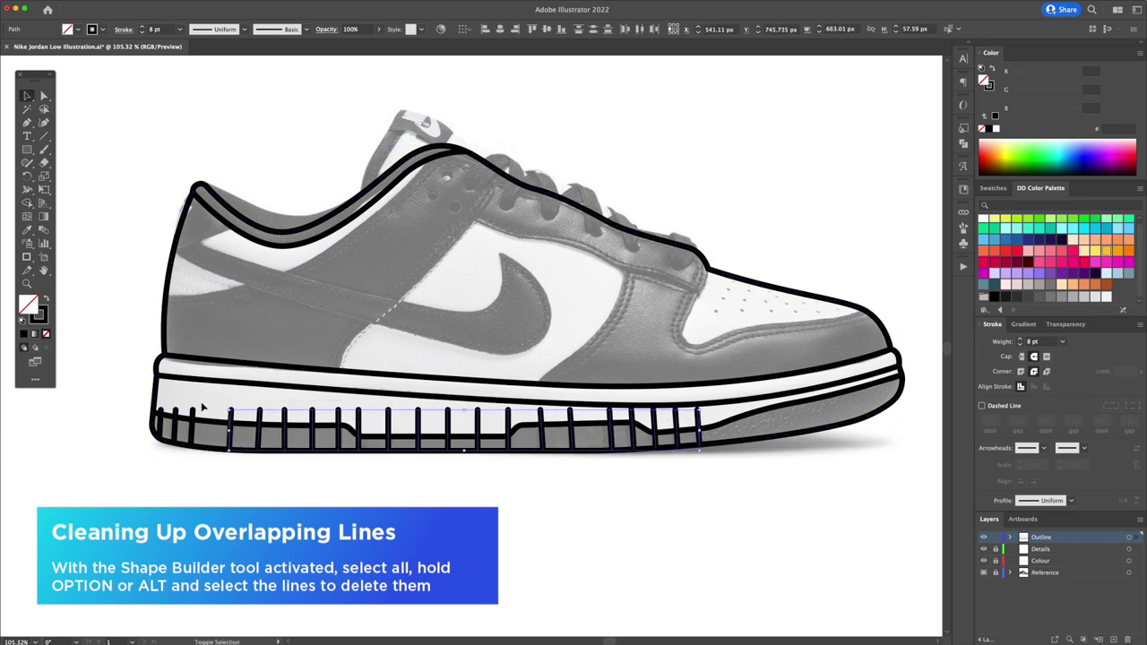
left_click(708, 421, "shift")
key("shift+m")
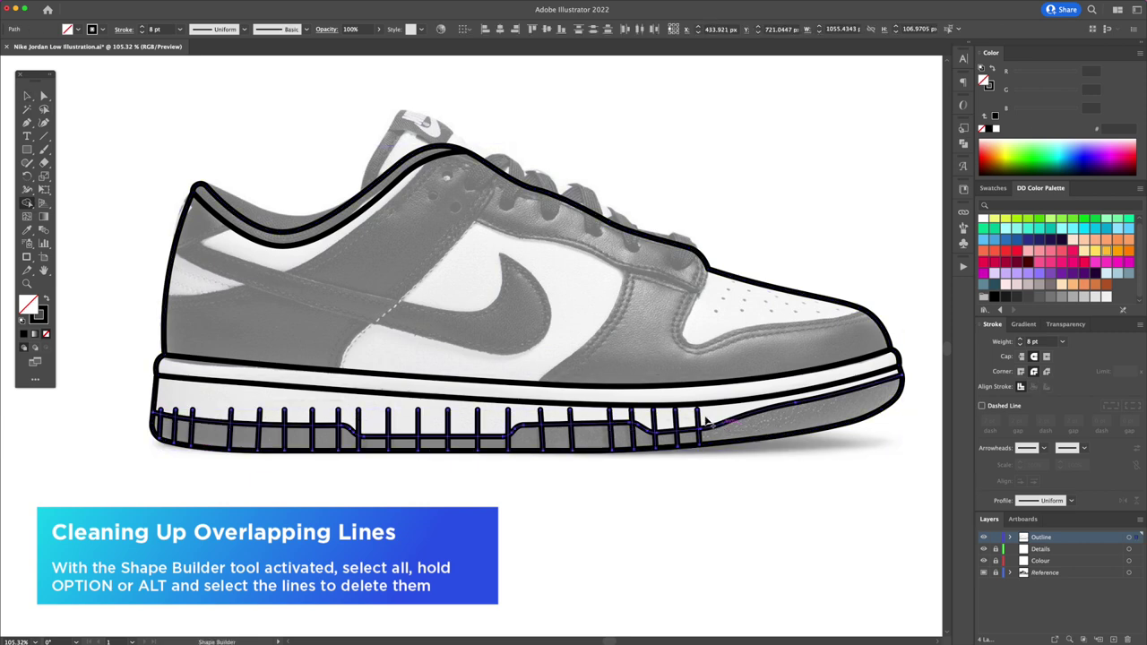
left_click_drag(377, 423, 231, 420)
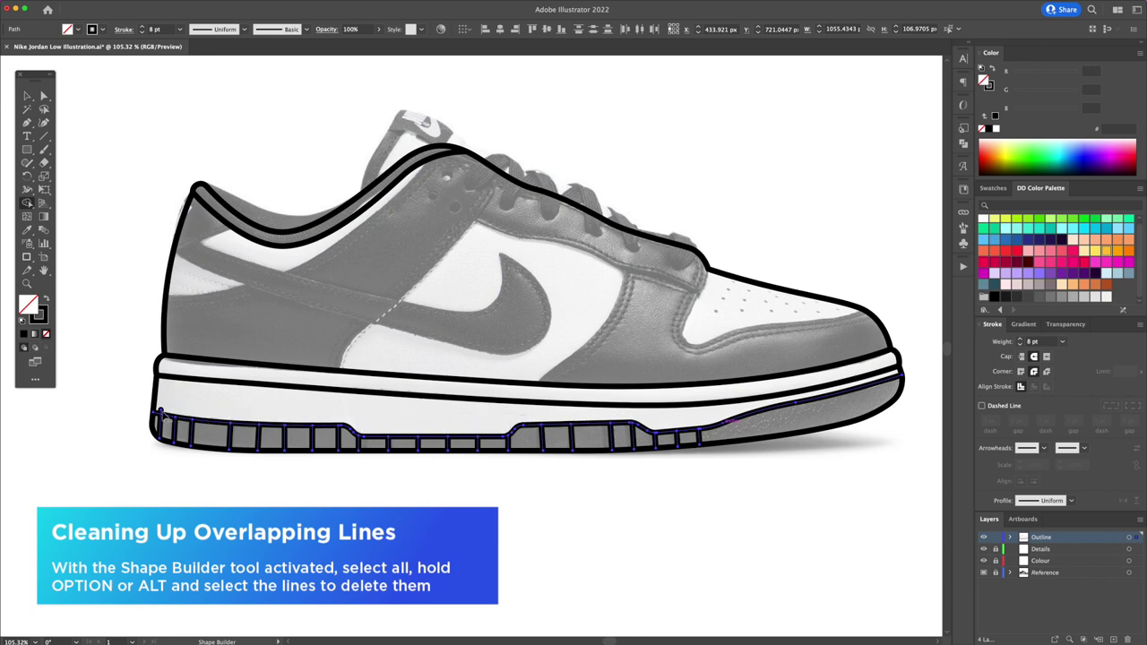
Set the midsole band lines to a 6 pt stroke
key("v")
left_click(493, 404)
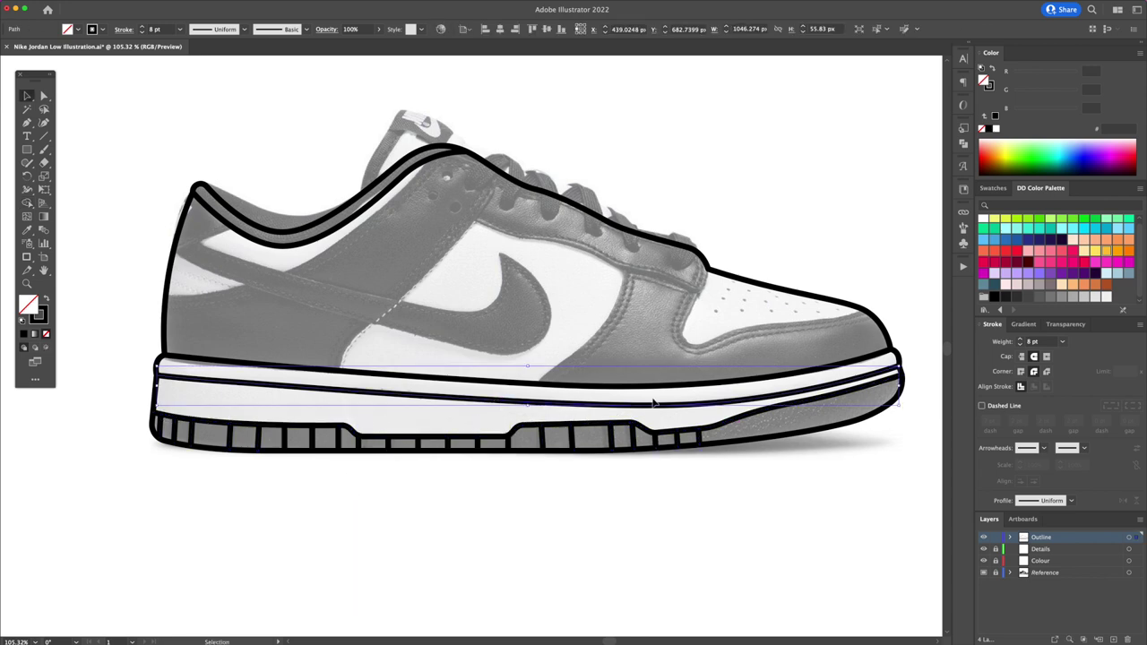
key("ctrl+shift+a")
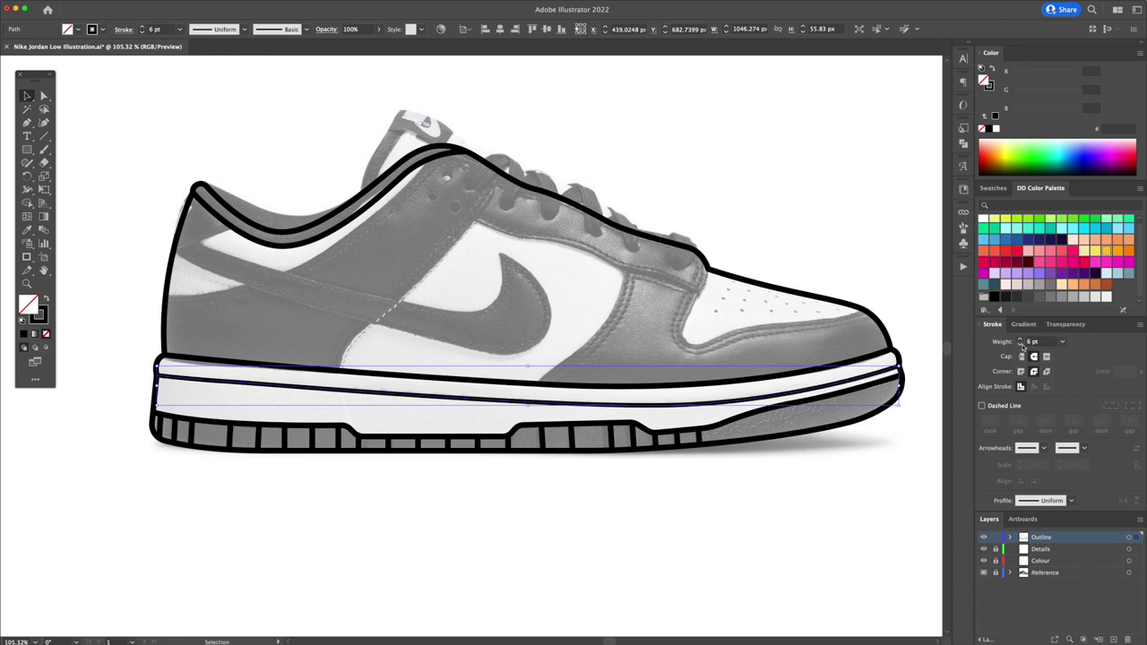
key("p")
scroll(609, 318, "up", 2)
Trace the toe cap curve and the panel line beside the laces
mouse_move(597, 330)
left_mouse_down()
mouse_move(600, 357)
mouse_move(625, 381)
left_mouse_up()
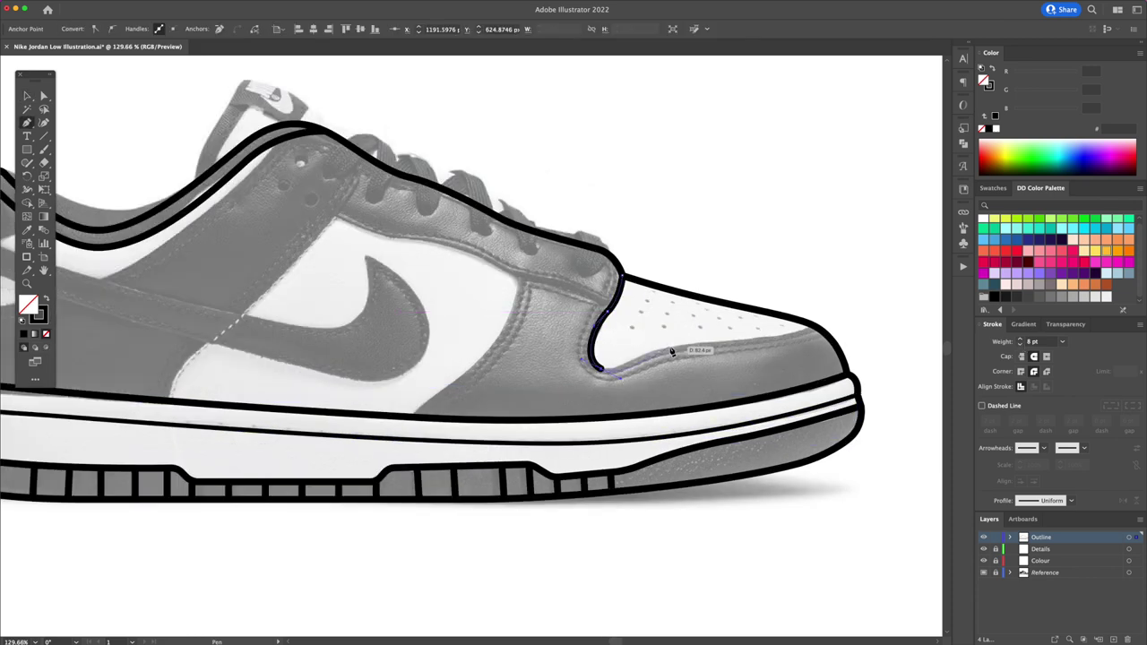
left_click_drag(708, 347, 710, 347)
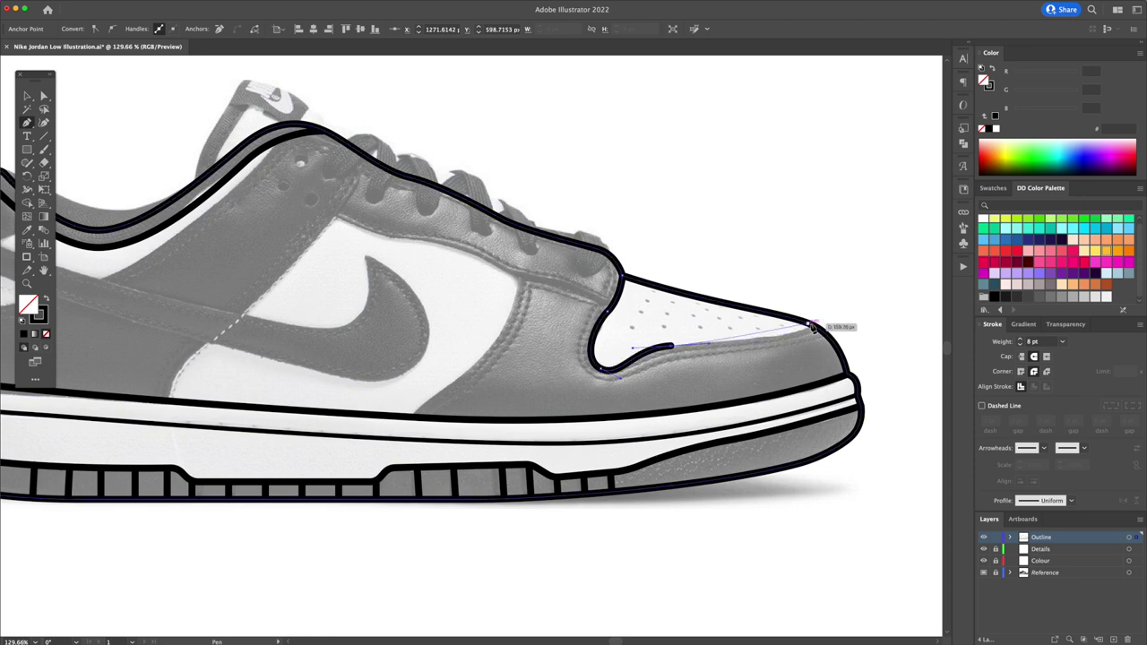
left_click(810, 312)
scroll(735, 300, "left", 3)
left_click_drag(722, 294, 696, 285)
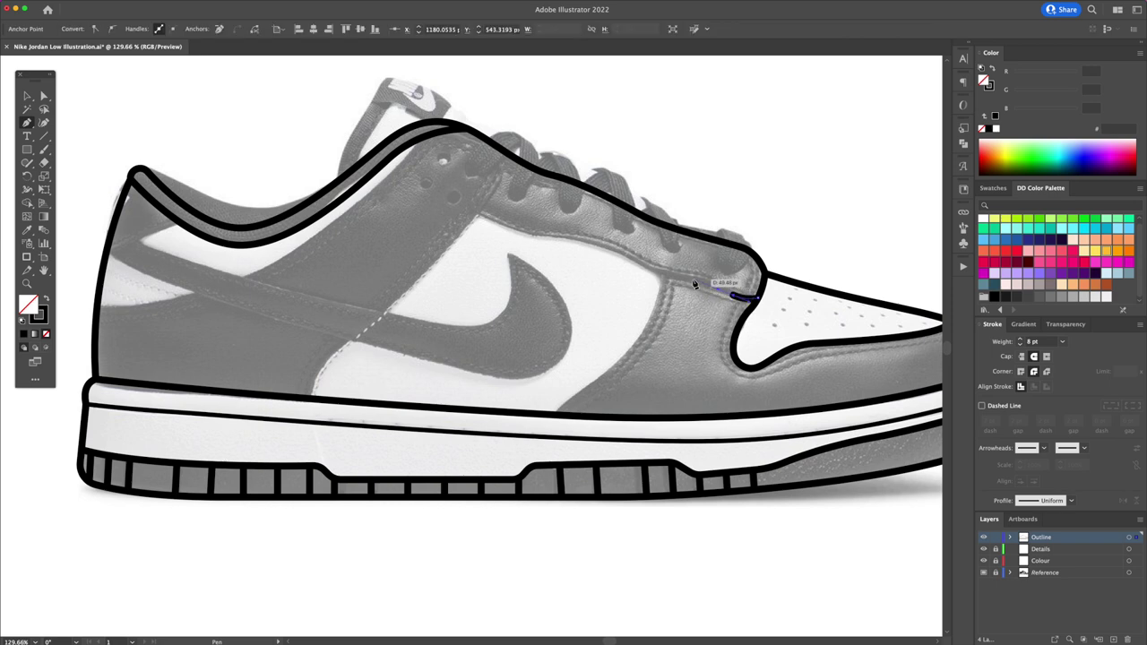
left_click_drag(612, 247, 490, 226)
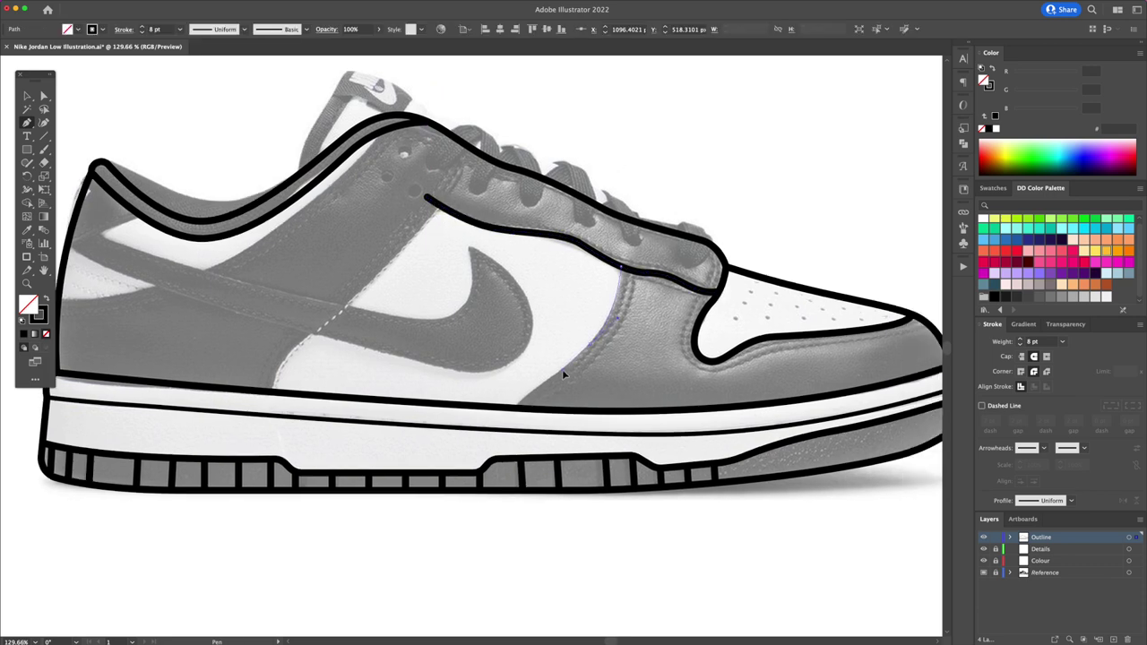
left_click_drag(516, 410, 503, 432)
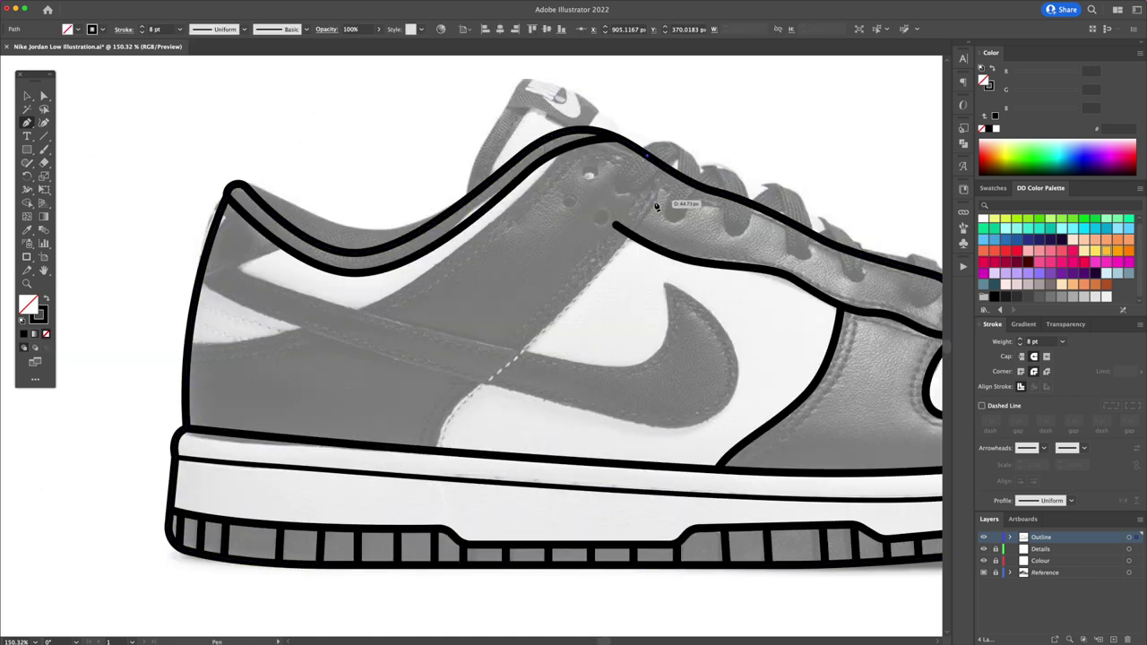
Draw the side panel seam down to the sole and the heel panel line up to the collar
left_click(655, 199)
left_click_drag(527, 343, 485, 374)
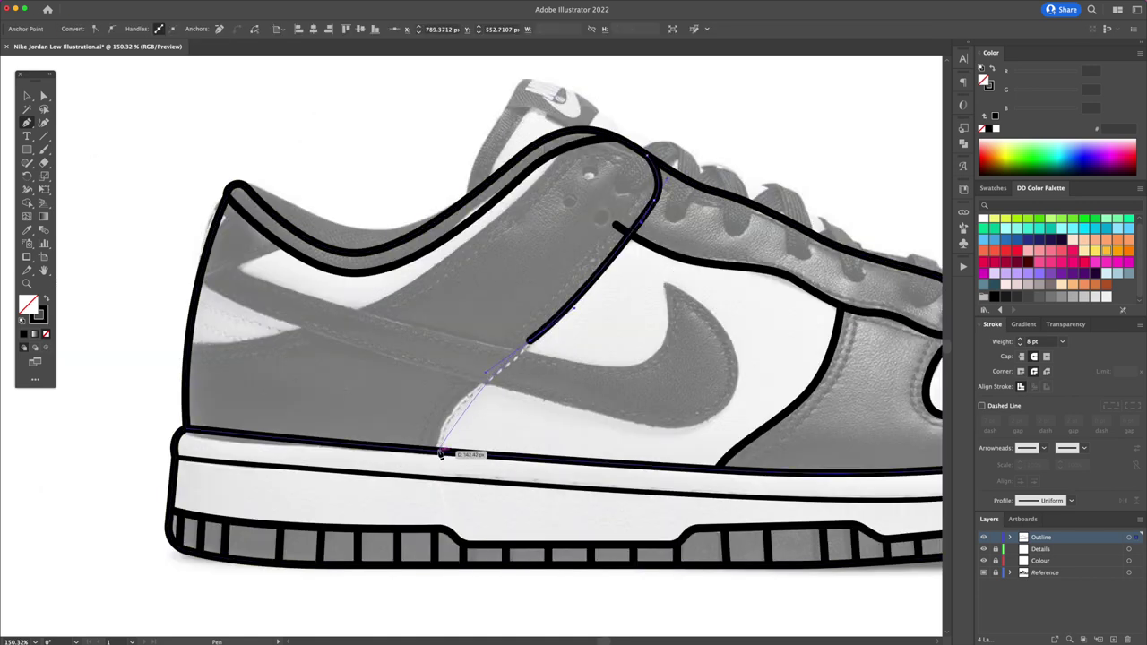
left_click(436, 447)
scroll(537, 409, "left", 3)
left_click_drag(280, 349, 340, 358)
left_click_drag(453, 312, 558, 267)
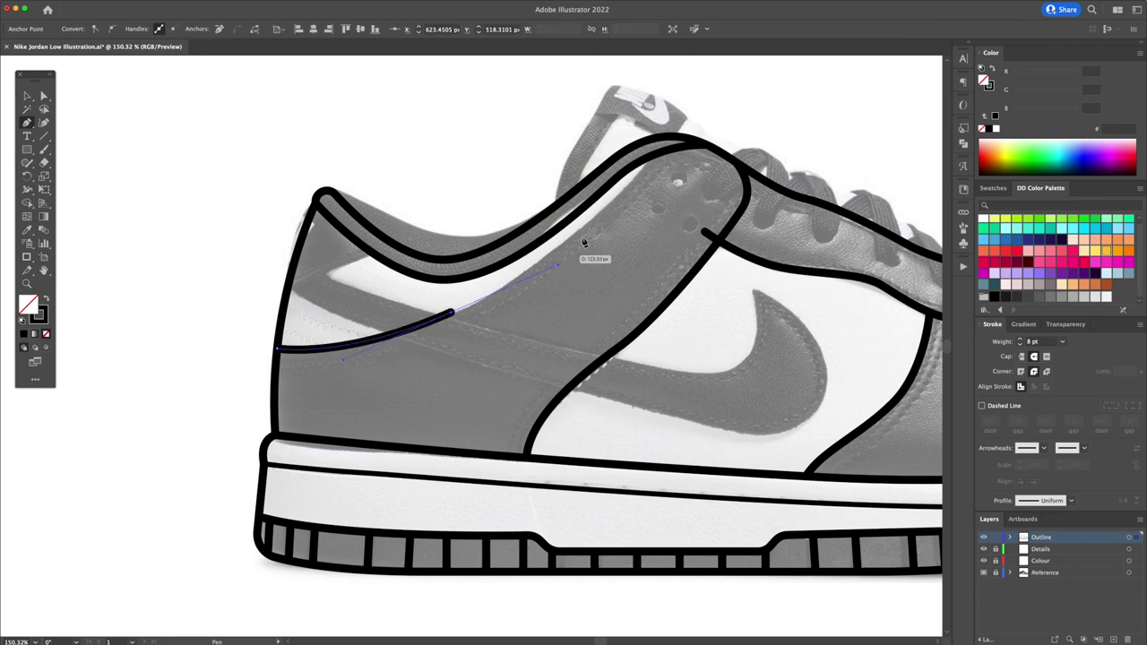
left_click(655, 160)
Select the outer shoe outline
key("v")
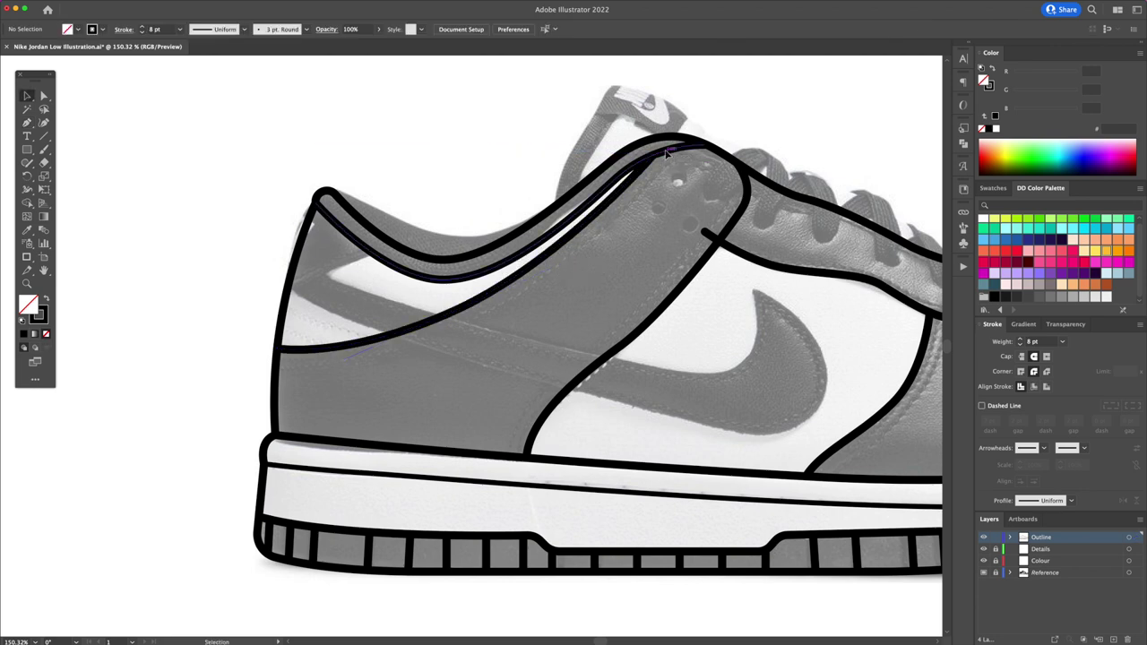
key("ctrl+shift+a")
key("p")
key("v")
left_click(590, 179)
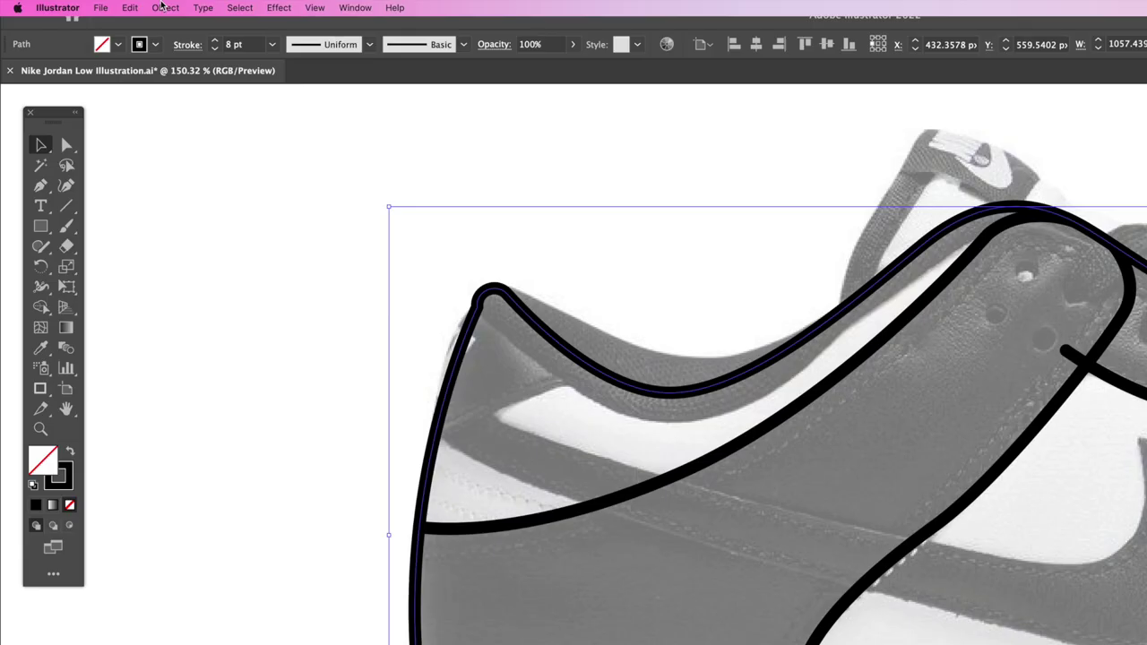
left_click(108, 5)
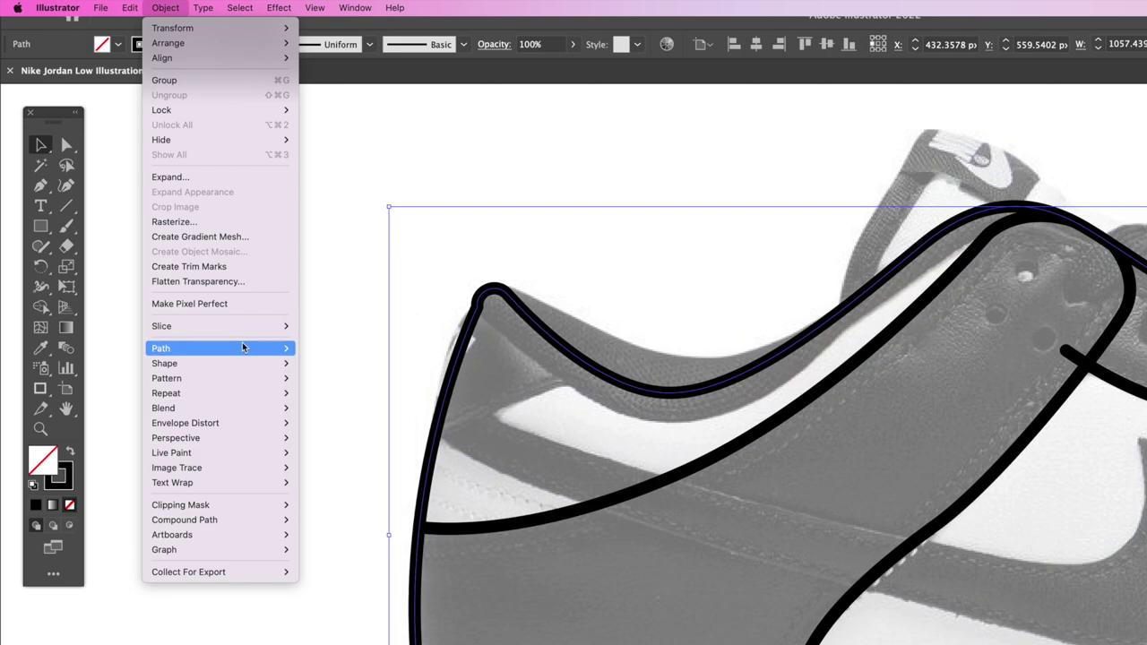
Offset the outline -18 px inward, delete its heel segment and rejoin it to the collar
mouse_move(220, 348)
left_click(331, 401)
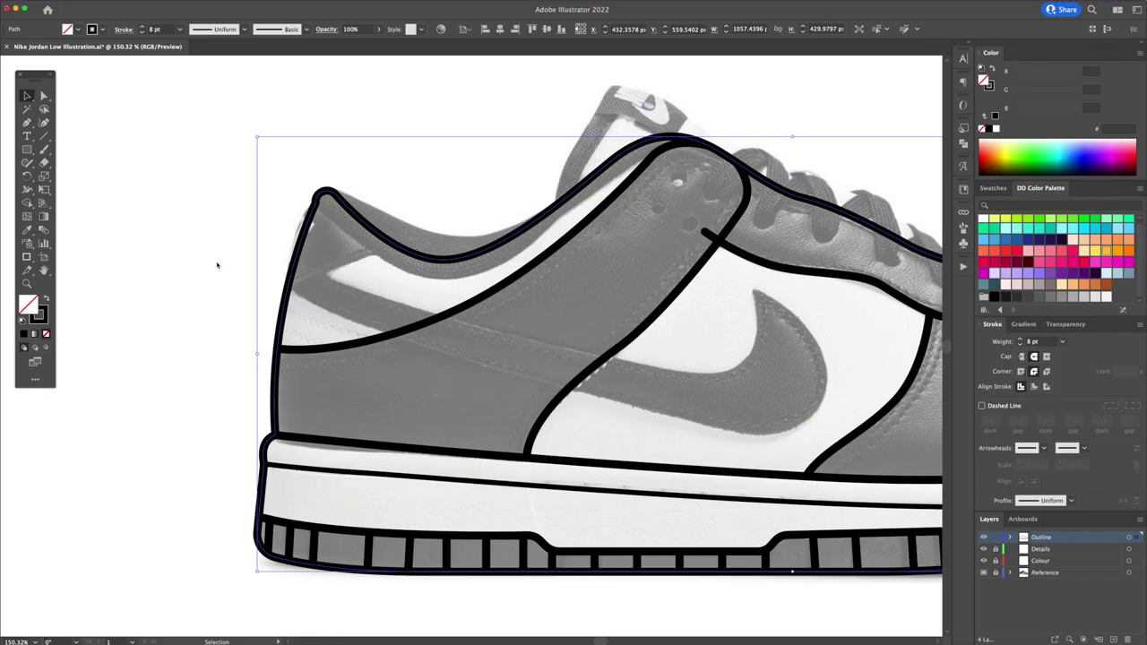
type("-10")
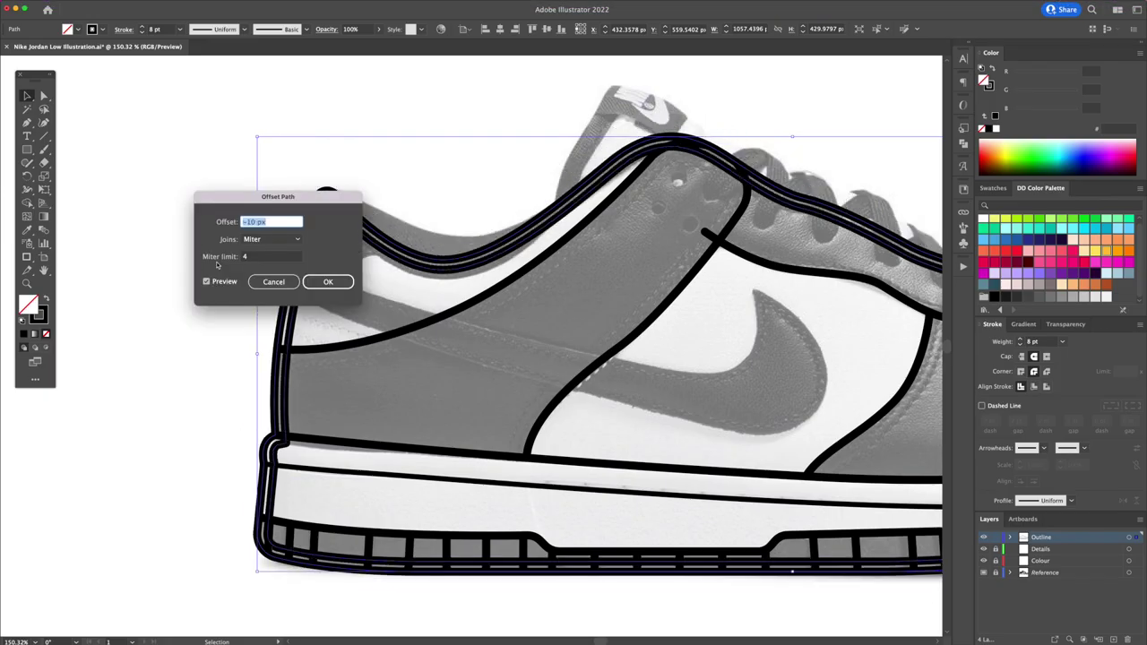
key("Down")
key("Down")
key("Down")
key("Down")
key("Down")
key("Down")
key("Down")
key("Down")
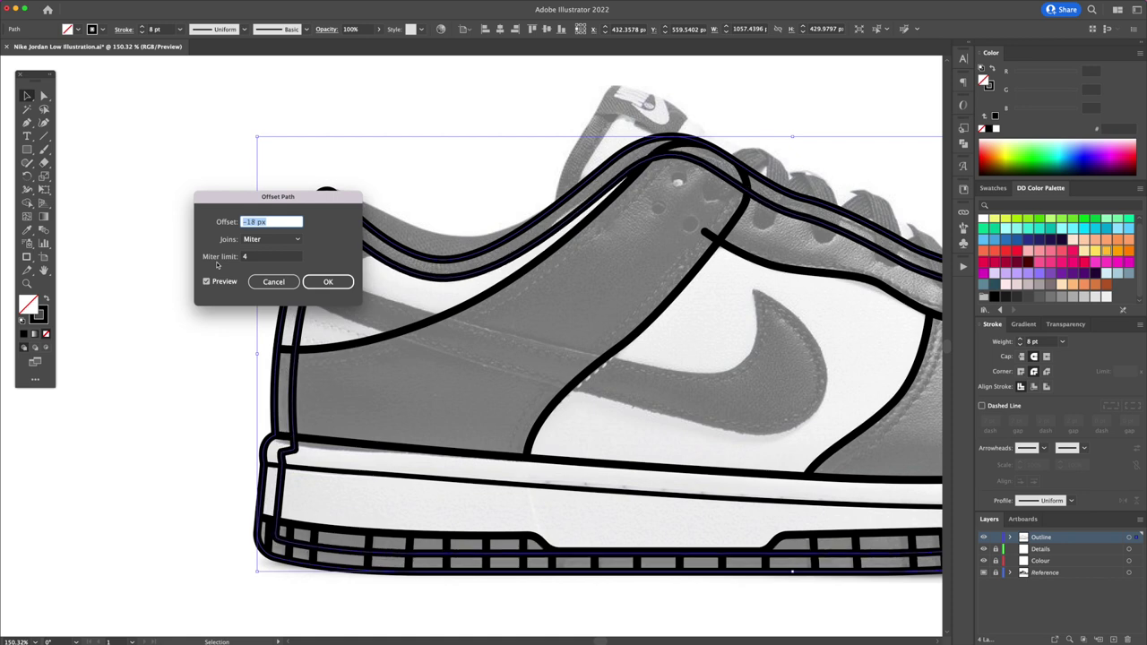
key("Return")
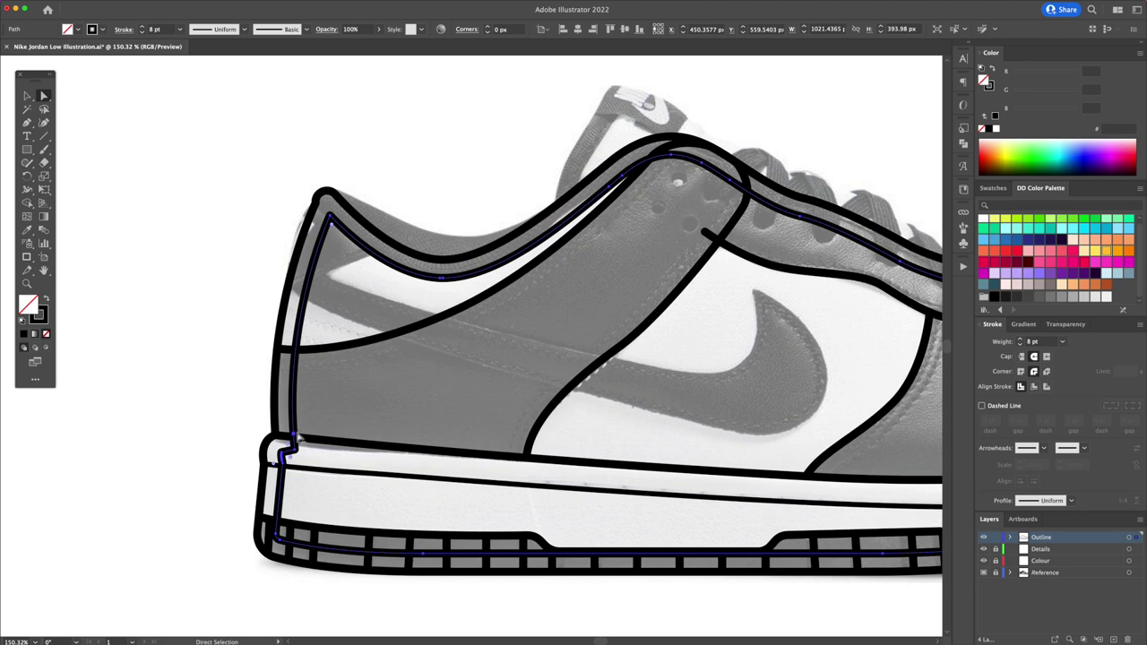
left_click(296, 437)
key("Delete")
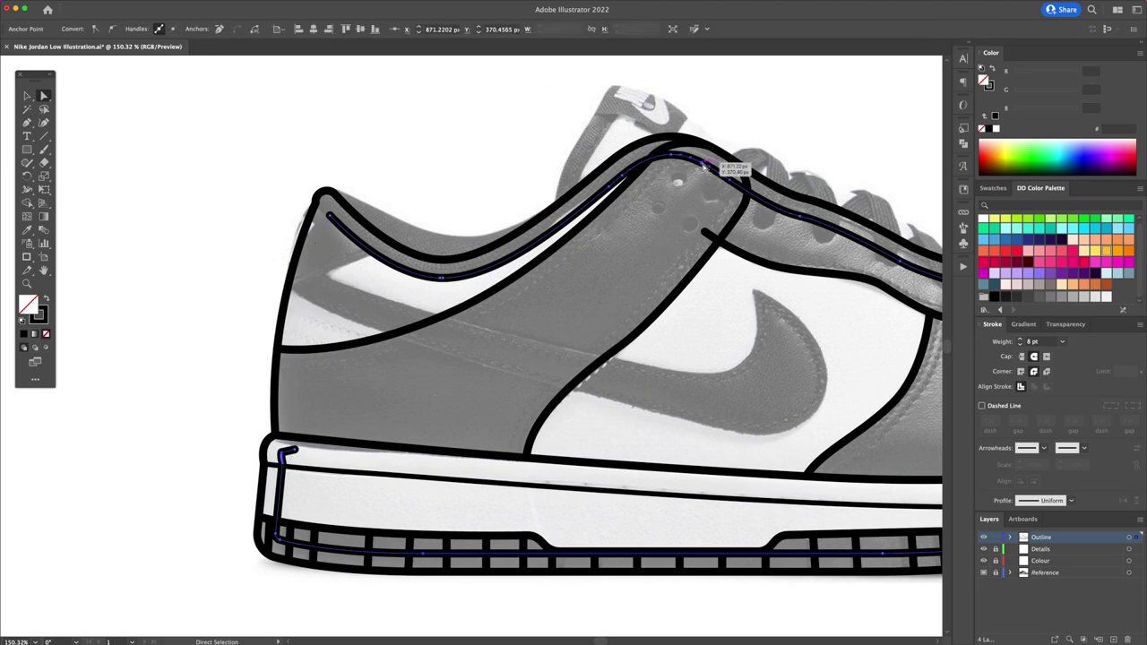
scroll(325, 214, "up", 3)
key("p")
left_click(345, 282)
left_click(316, 258)
Trim overlapping collar line ends with Shape Builder and start the tongue outline
key("a")
key("v")
scroll(377, 300, "right", 10)
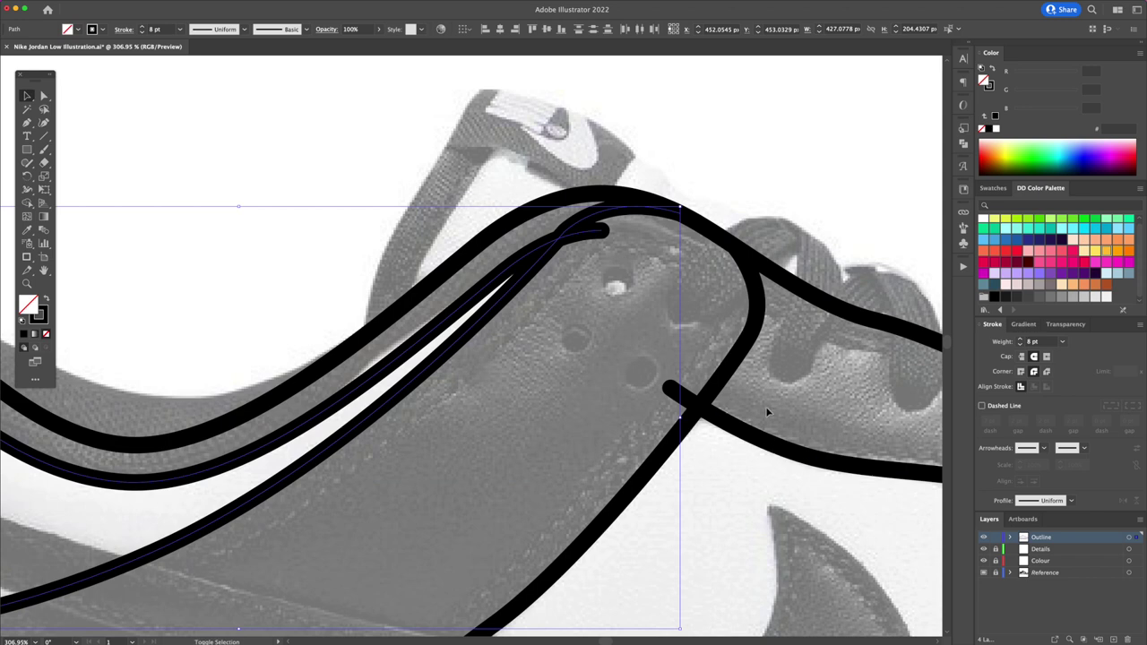
key("ctrl+a")
key("shift+m")
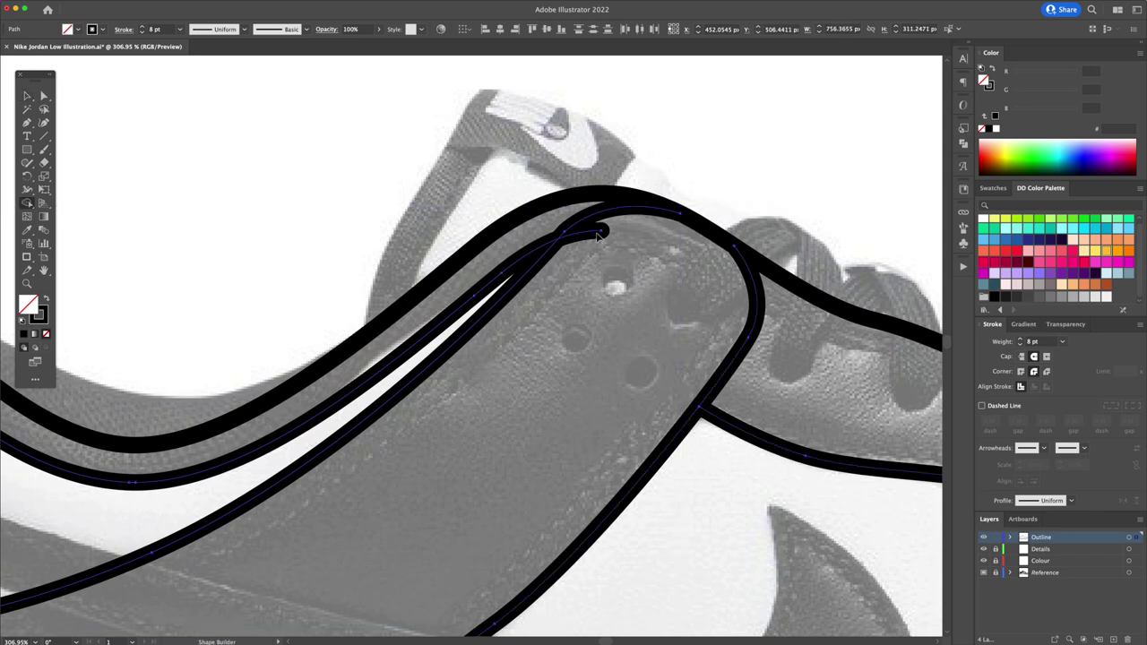
scroll(704, 164, "down", 5)
key("p")
left_click(496, 269)
Finish the curved tongue outline, ending with a line to the heel collar tip
left_click_drag(560, 131, 621, 134)
left_click_drag(657, 171, 661, 177)
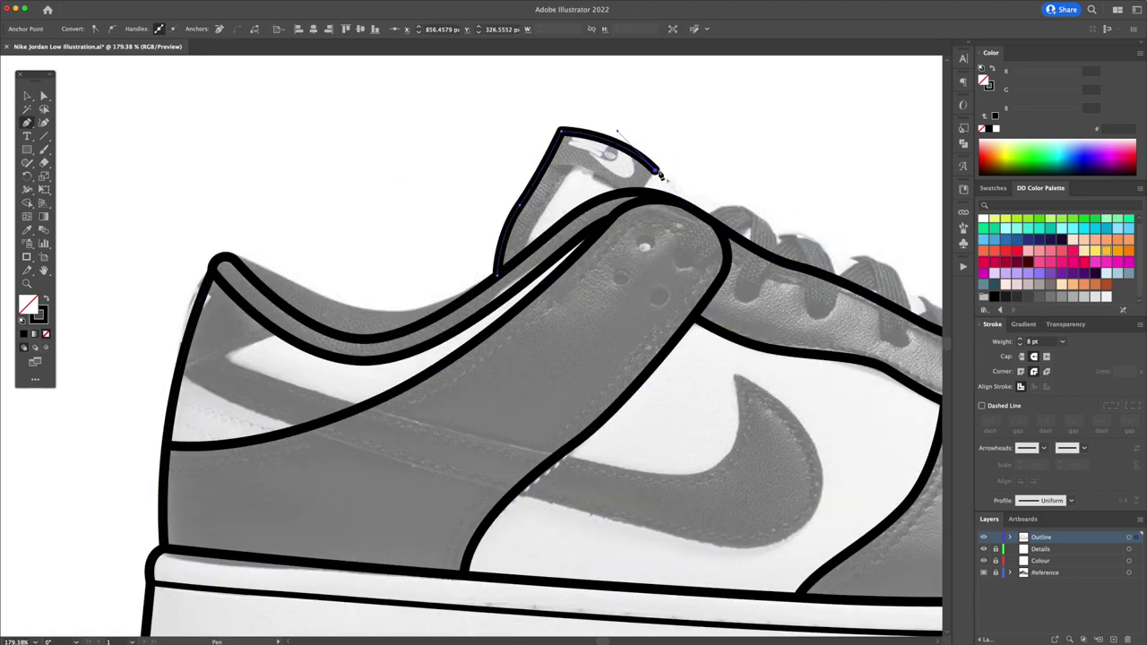
scroll(404, 237, "left", 3)
left_click(333, 219)
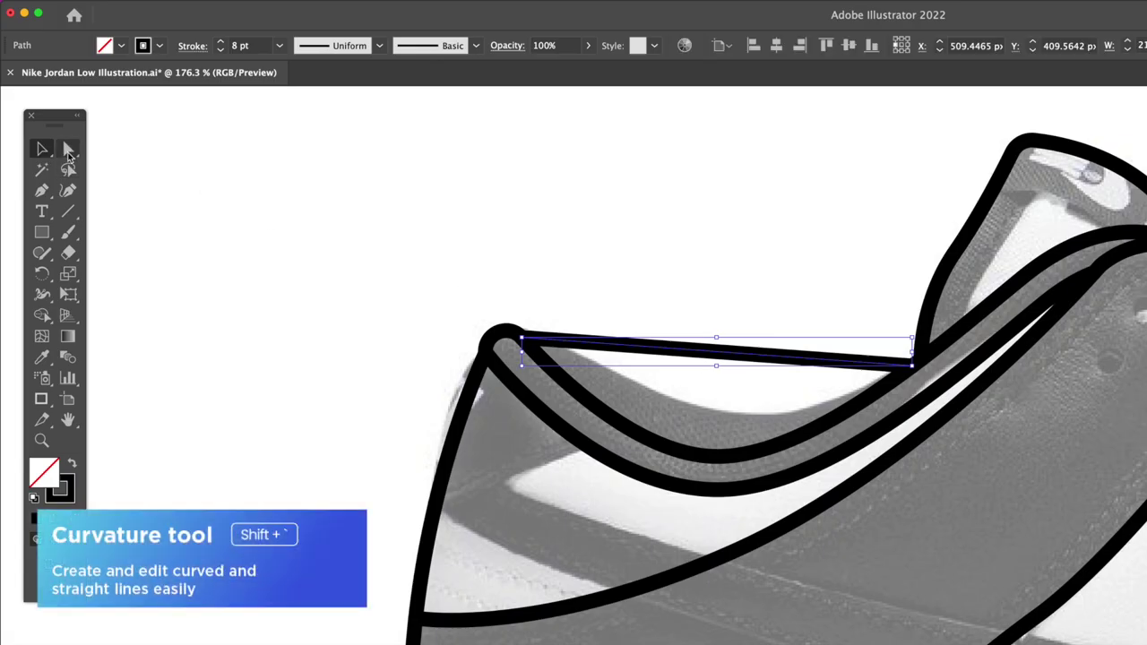
Bend the heel collar top line into a curve and trace the swoosh underside to the heel
left_click(69, 191)
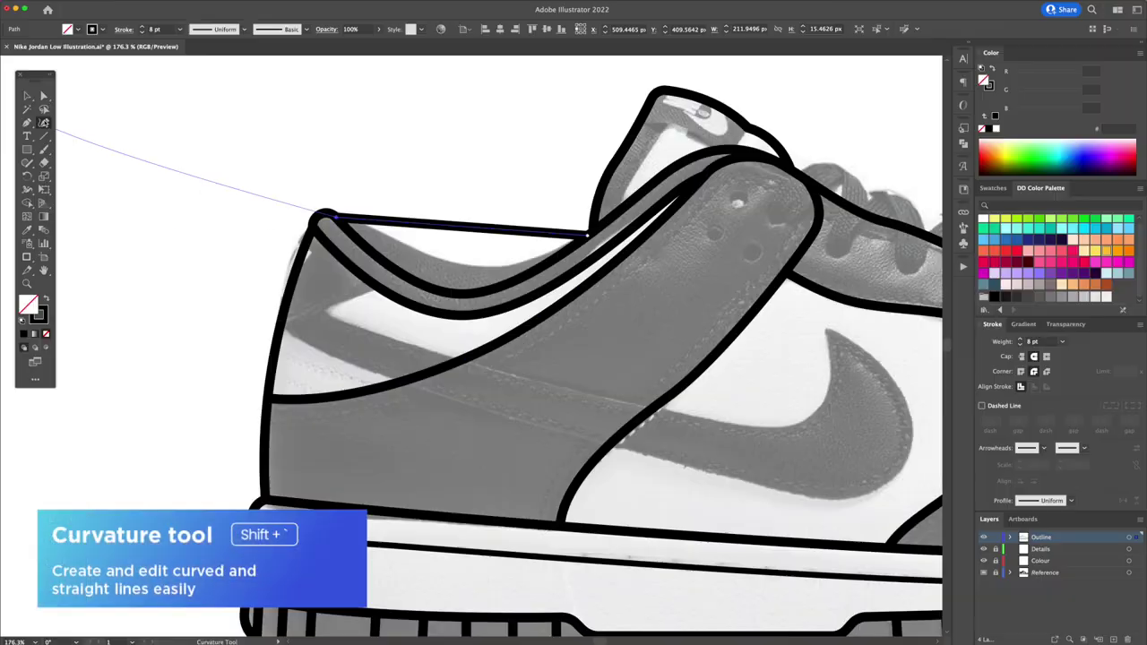
left_click_drag(472, 229, 469, 263)
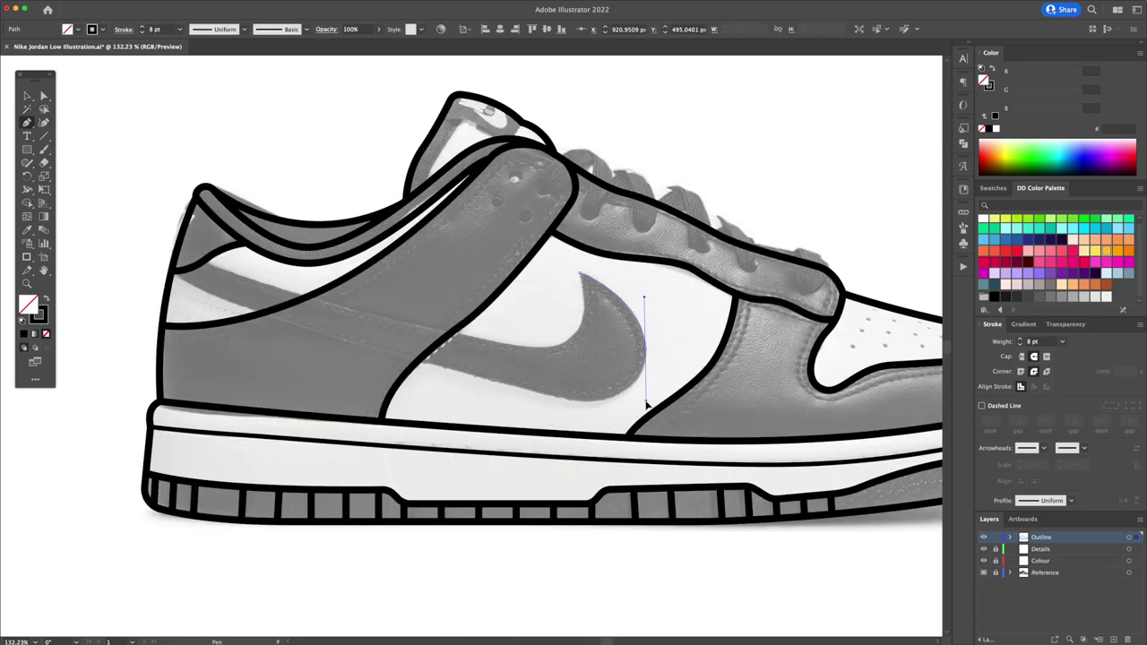
left_click_drag(578, 405, 543, 395)
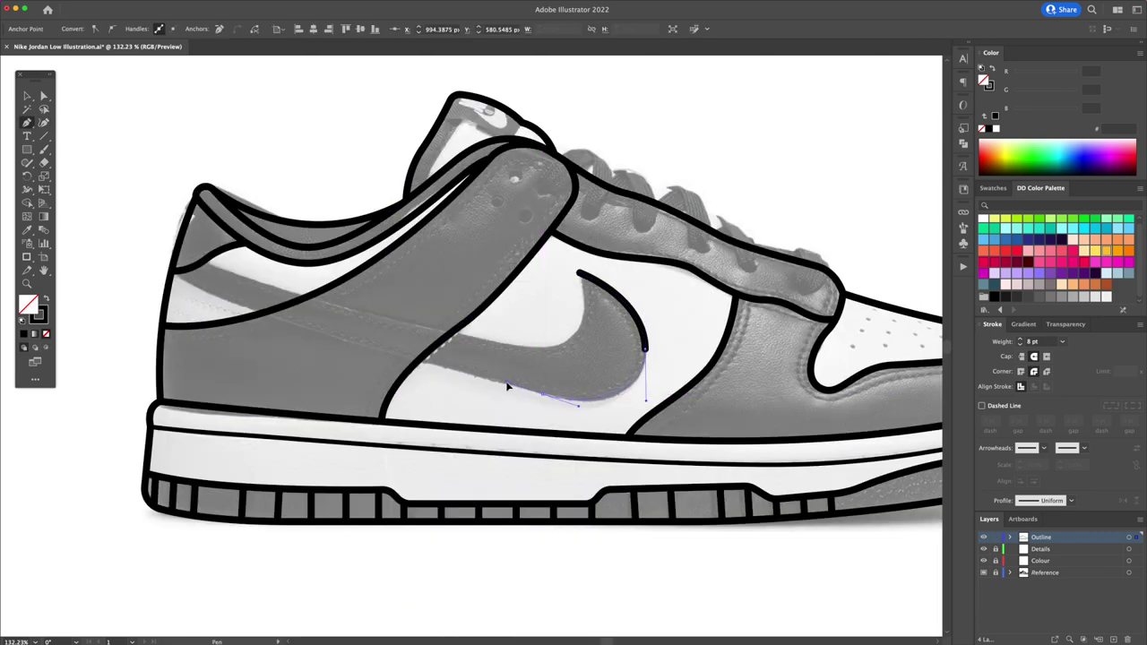
left_click(176, 284)
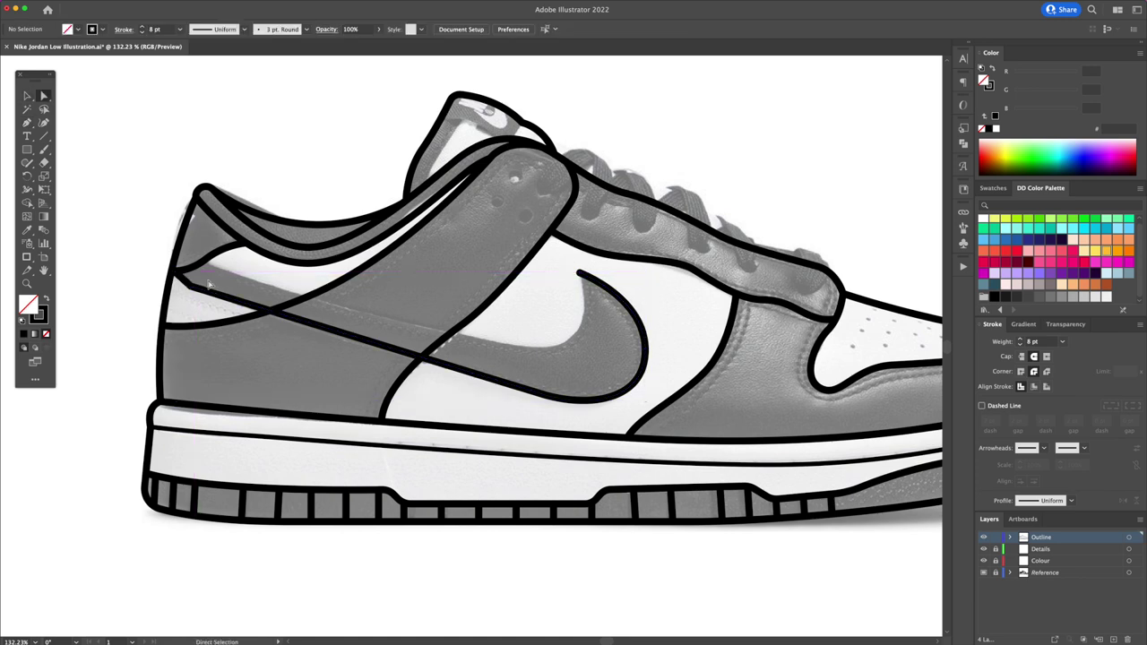
Draw the band's curved upper edge from the swoosh tip back to the heel
key("p")
left_click(581, 274)
left_click_drag(574, 337, 555, 361)
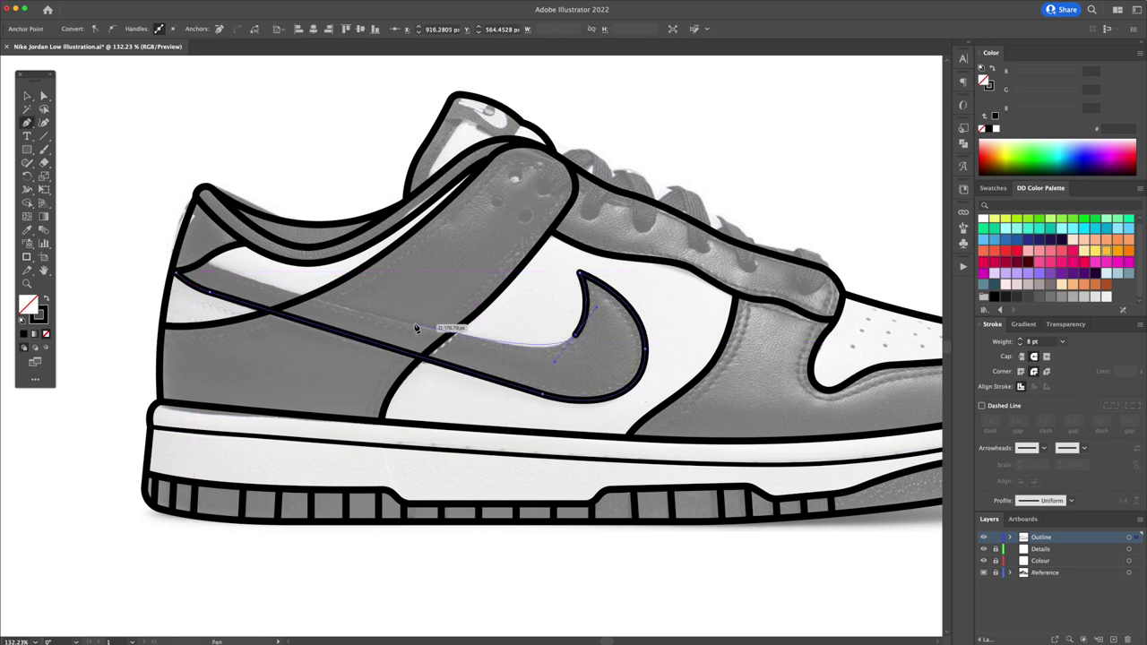
left_click(205, 265)
Merge band and swoosh into one shape with Shape Builder, then copy the eyelet circles
key("v")
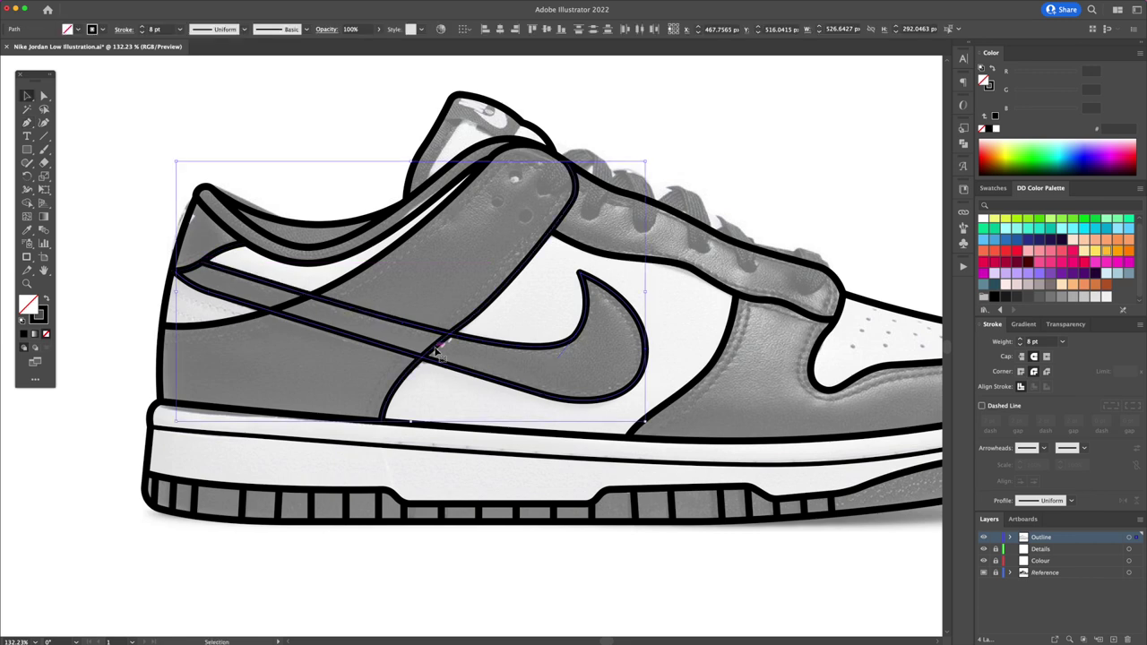
key("ctrl+a")
key("shift+m")
left_click_drag(438, 341, 502, 351)
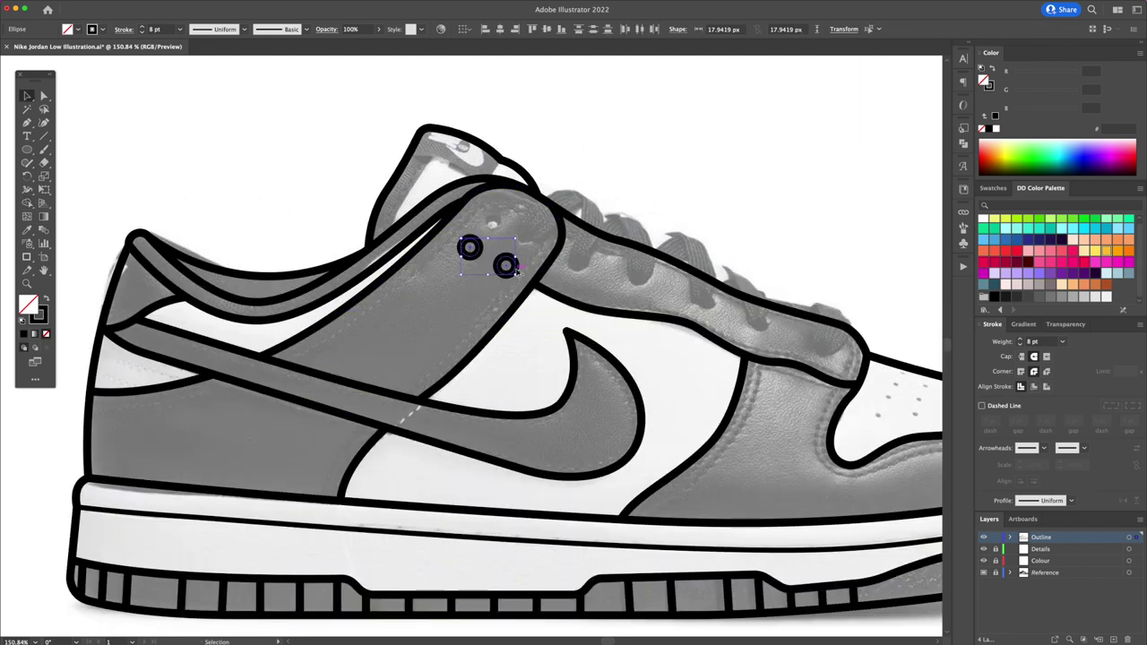
left_click_drag(516, 269, 541, 241)
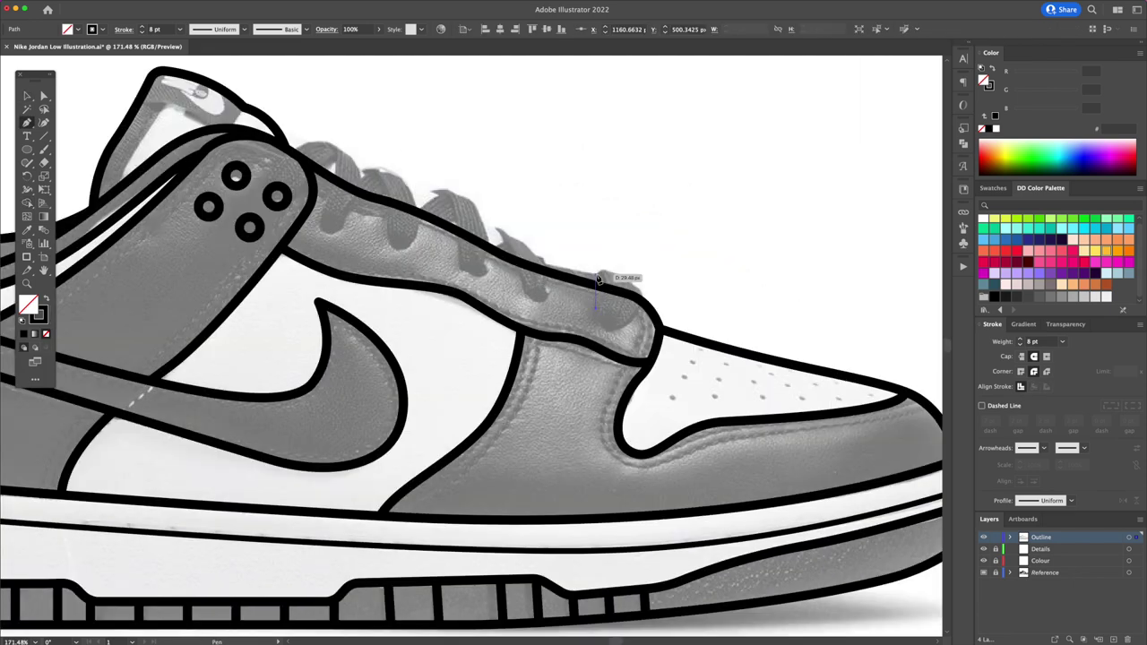
Draw a shield-shaped outline at the shoe collar with the Pen tool
left_click(596, 274)
left_click(641, 285)
left_click(638, 316)
left_click(615, 331)
left_click(589, 314)
left_click(595, 274)
key("v")
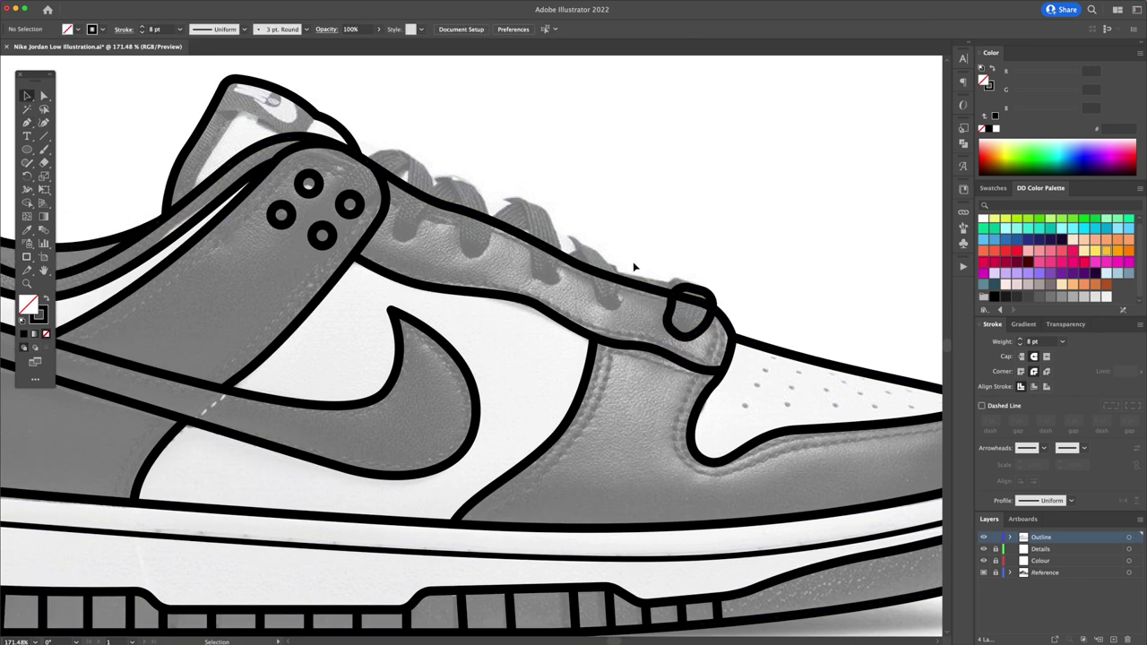
Redraw and resize the lace loops along the tongue's lacing edge
left_click(566, 234)
mouse_move(619, 303)
left_mouse_down()
mouse_move(598, 299)
mouse_move(619, 309)
left_mouse_up()
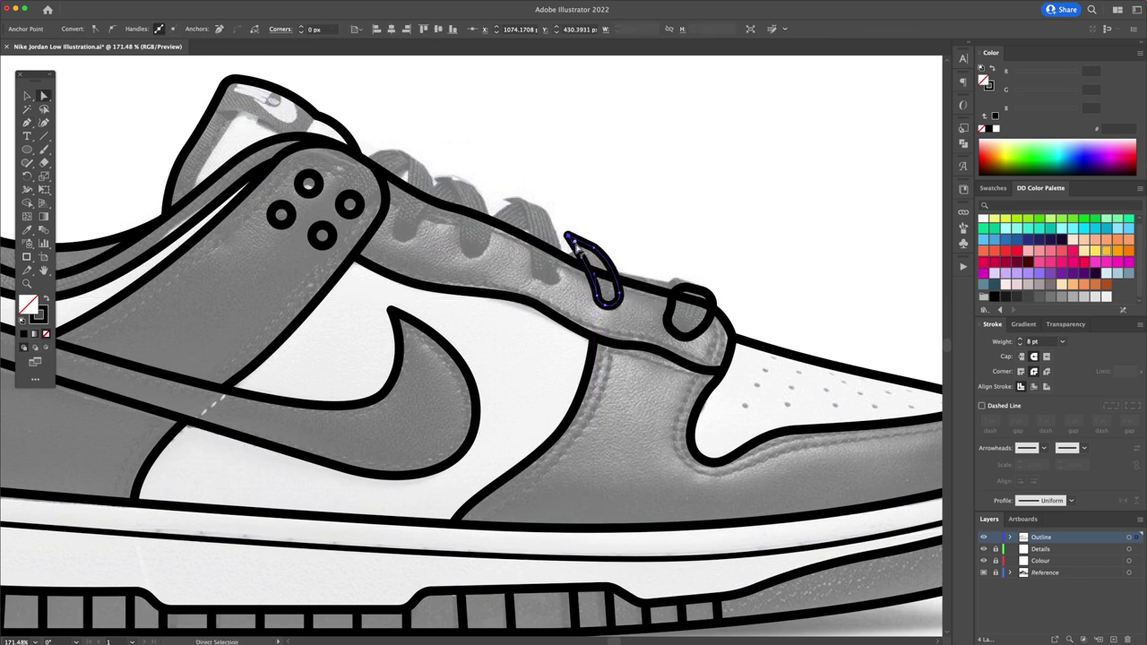
key("v")
scroll(658, 238, "left", 3)
left_click_drag(636, 224, 626, 210)
key("ctrl+shift+a")
left_click_drag(488, 198, 558, 247)
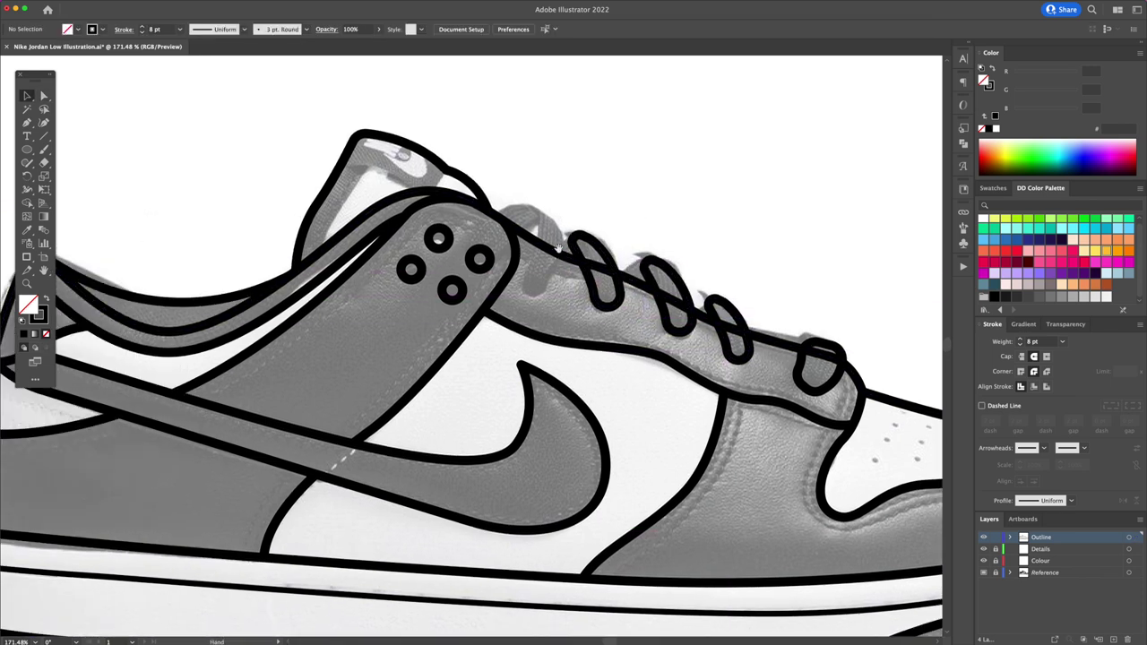
left_click(551, 289)
left_click_drag(520, 289, 534, 208)
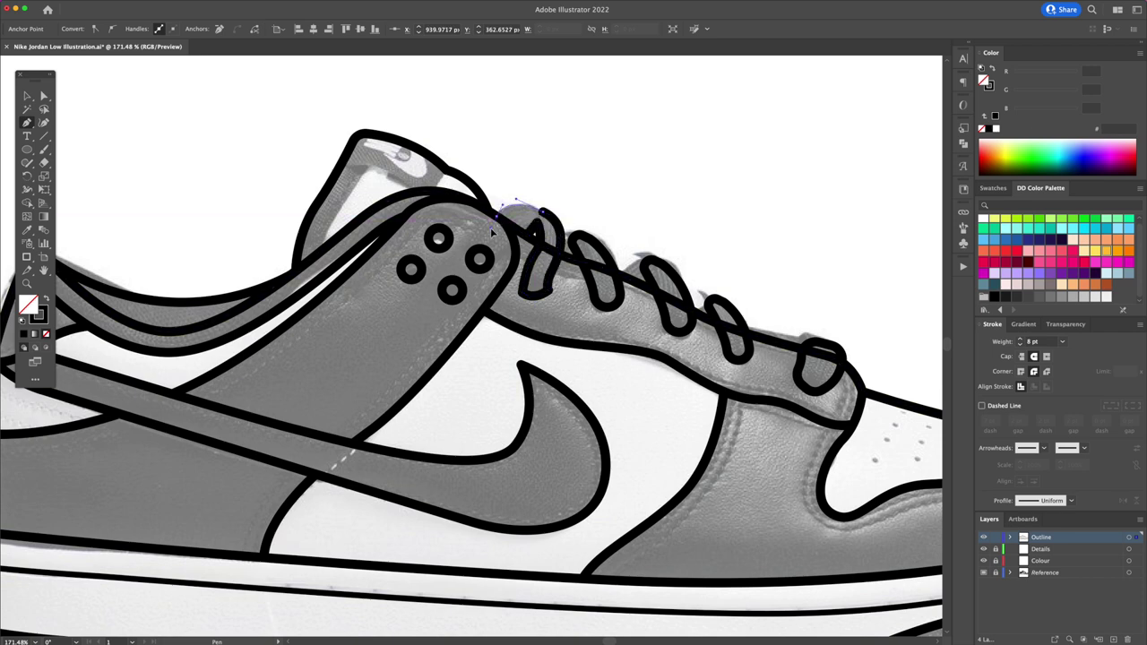
scroll(529, 197, "right", 3)
Select the fourth and fifth laces with the shoe outline for Shape Builder merging
key("v")
left_click(618, 310, "shift")
left_click(690, 357, "shift")
left_click(664, 335, "shift")
key("shift+m")
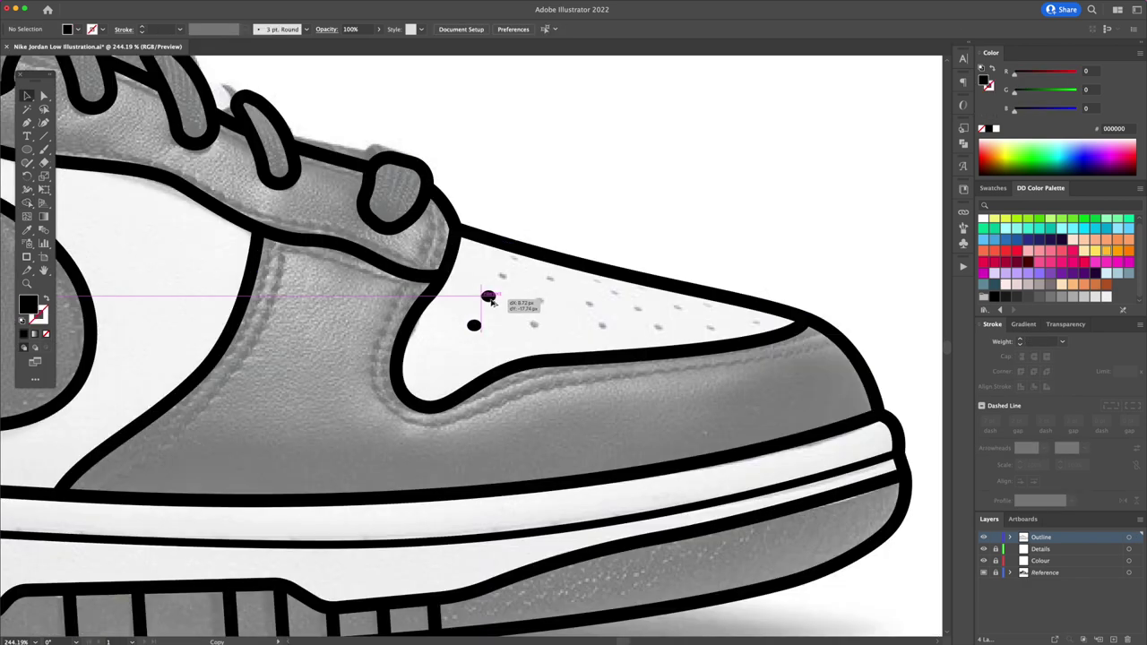
Draw a small black dot and scatter copies across the toe box as perforations
left_click_drag(511, 272, 541, 303)
left_click_drag(474, 325, 531, 324)
mouse_move(503, 270)
left_mouse_down()
mouse_move(550, 279)
mouse_move(606, 326)
mouse_move(671, 326)
left_mouse_up()
left_click_drag(670, 325, 691, 316)
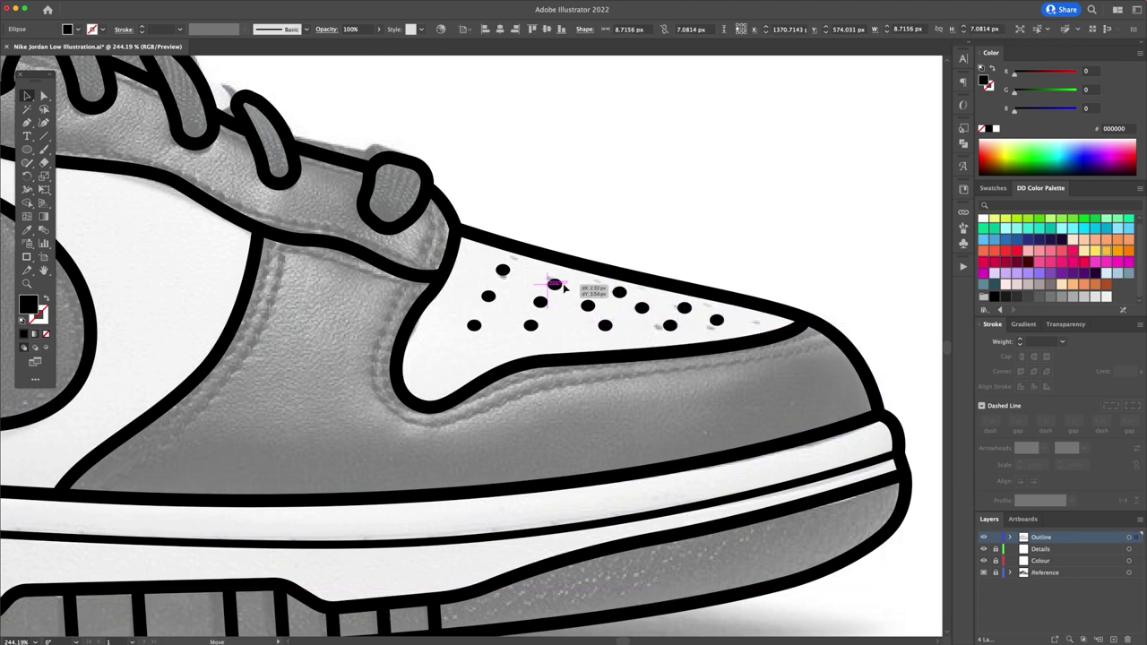
scroll(659, 63, "down", 2)
left_click(520, 262)
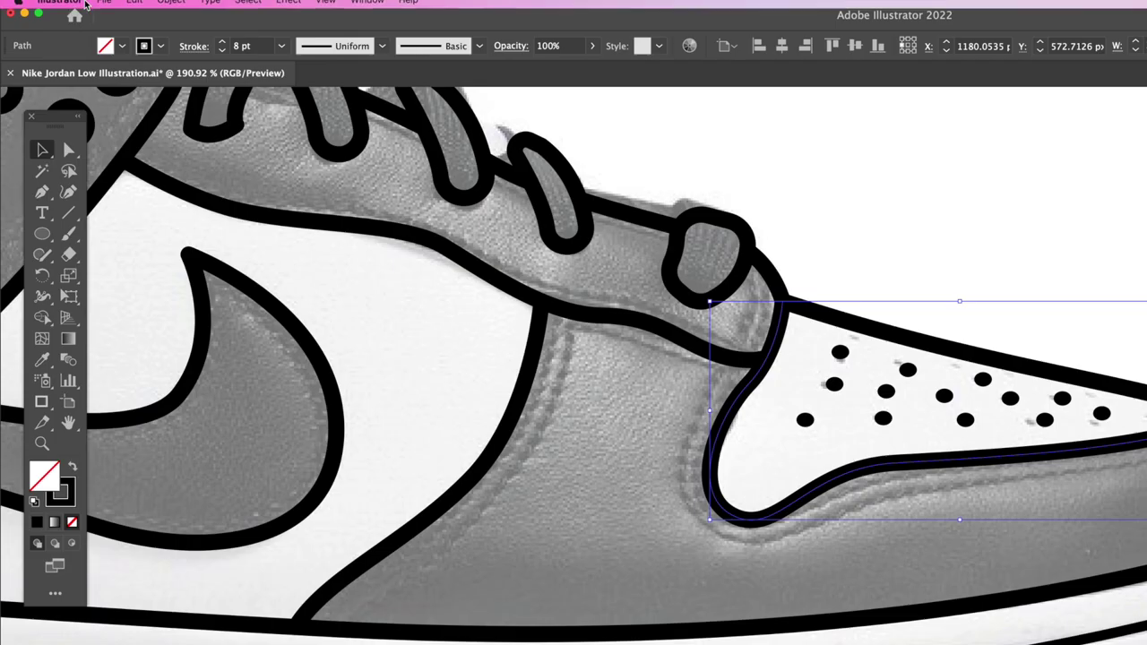
Offset the toe-cap outline into a 4 pt dashed stitching line with 8 pt gaps
left_click(172, 8)
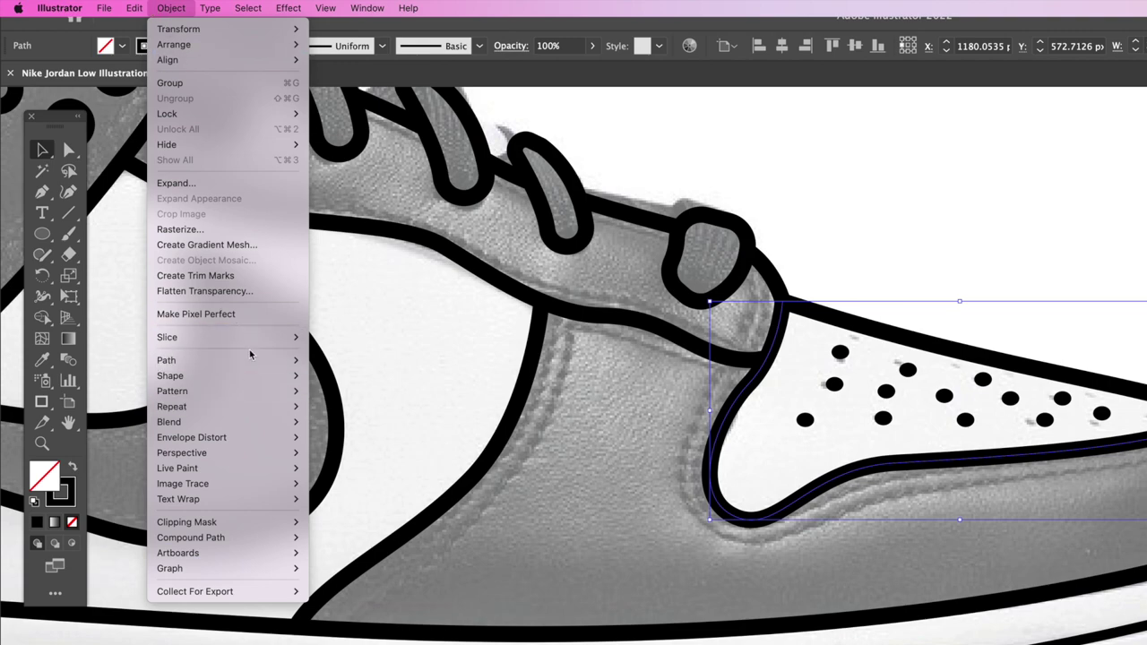
left_click(359, 420)
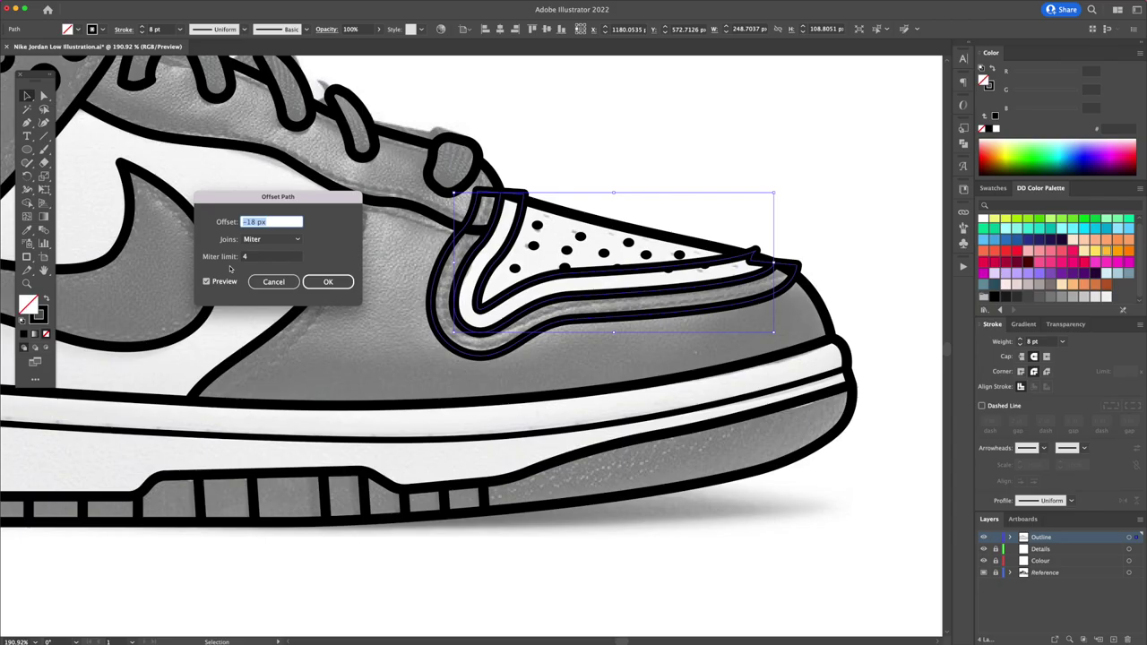
key("Return")
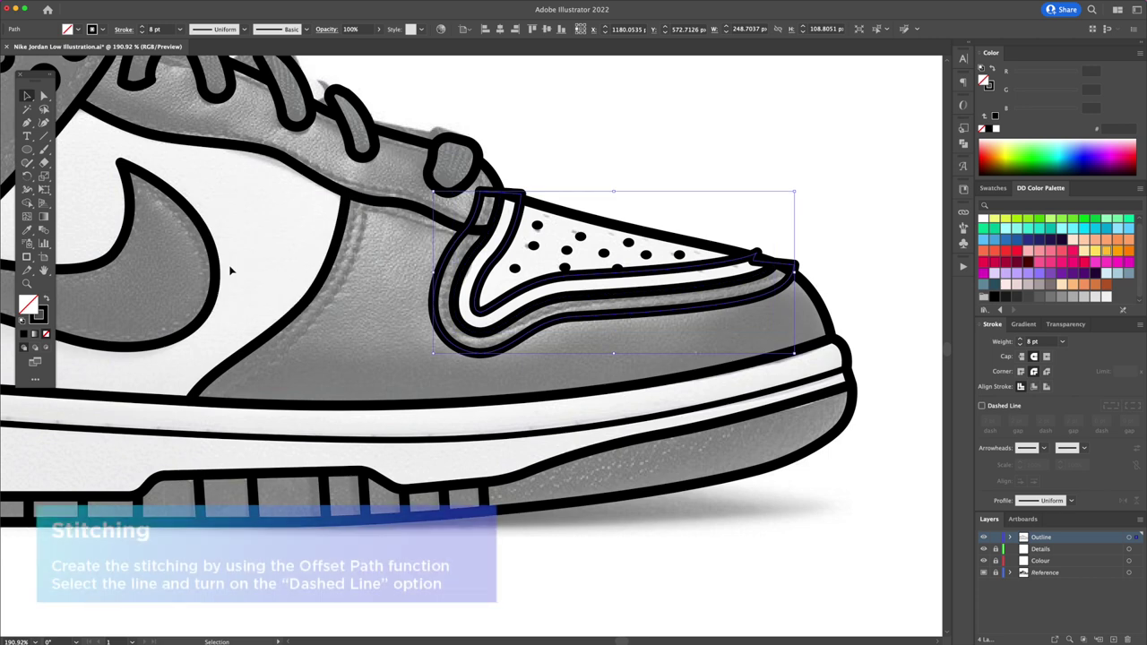
left_click(1020, 344)
key("a")
key("Delete")
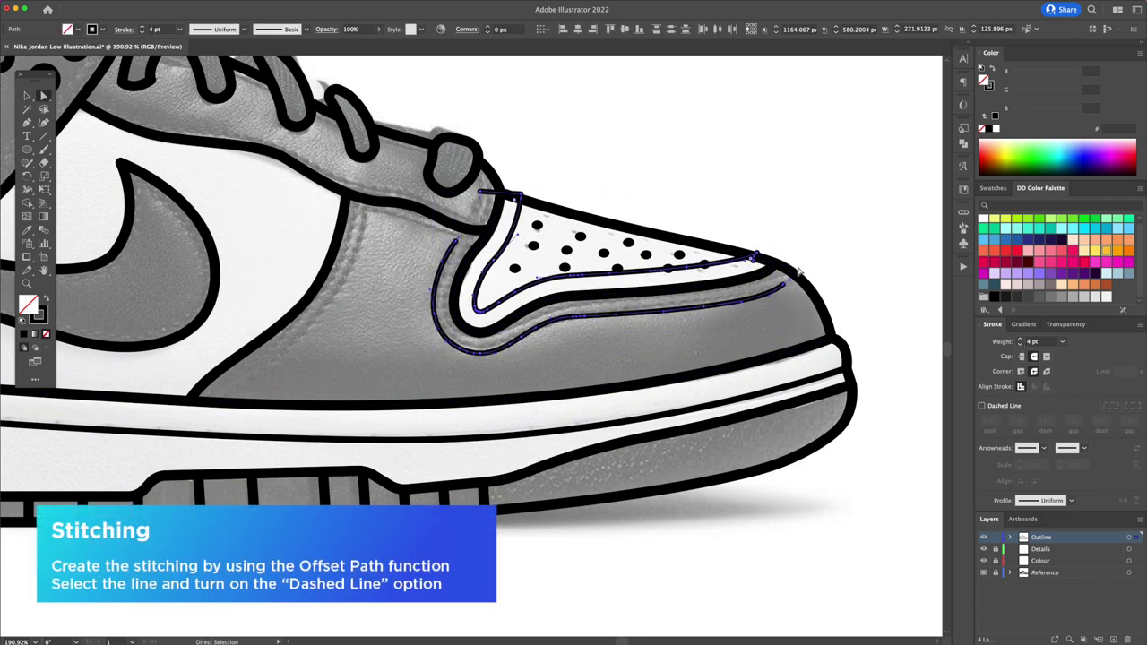
key("v")
left_click_drag(691, 180, 754, 262)
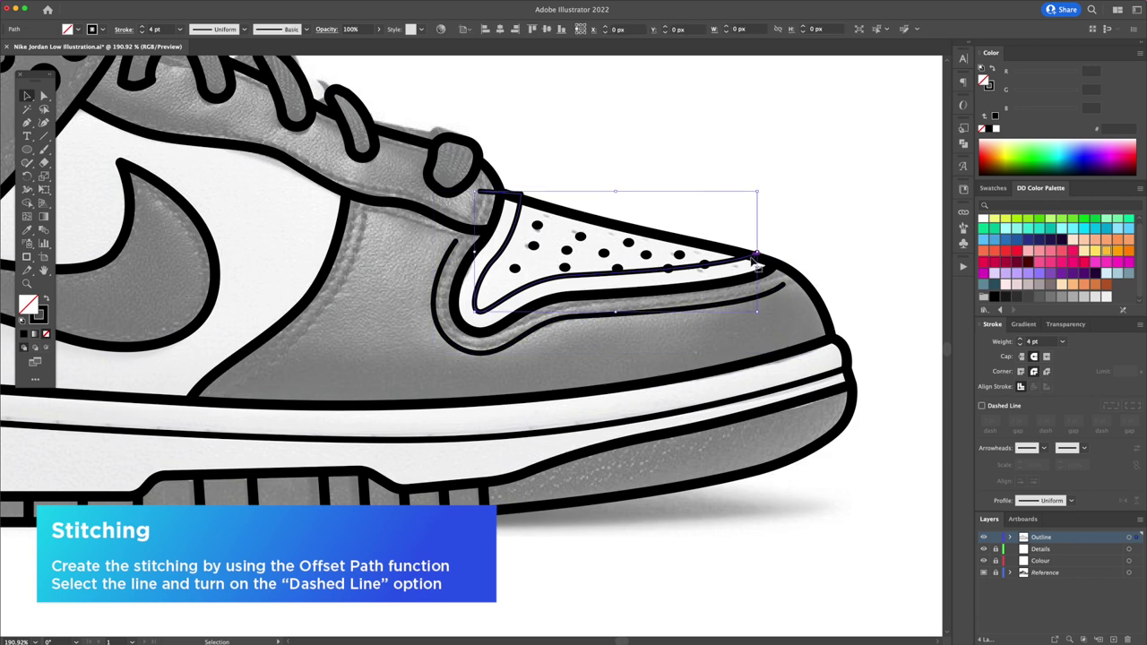
left_click(756, 302)
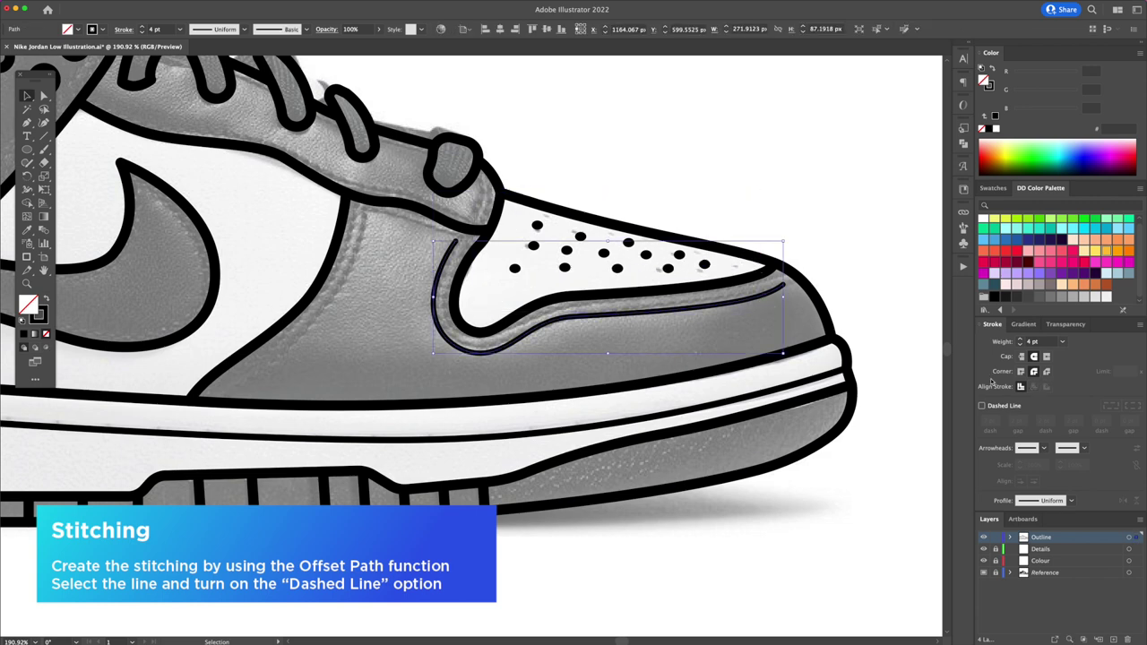
left_click(982, 406)
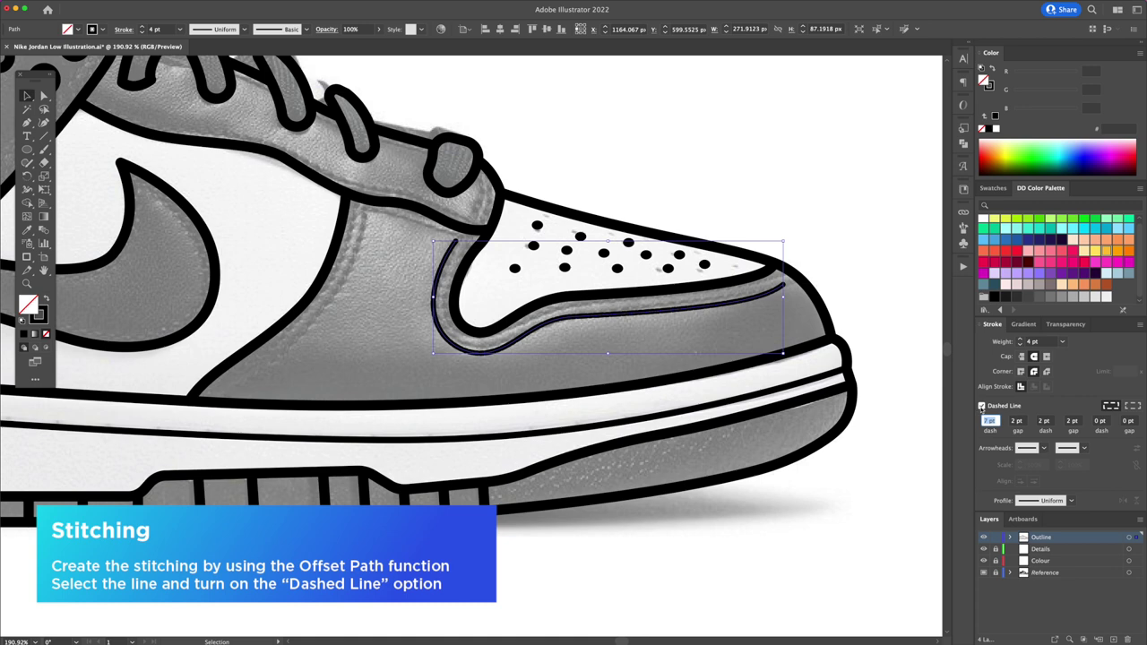
type("8")
key("Return")
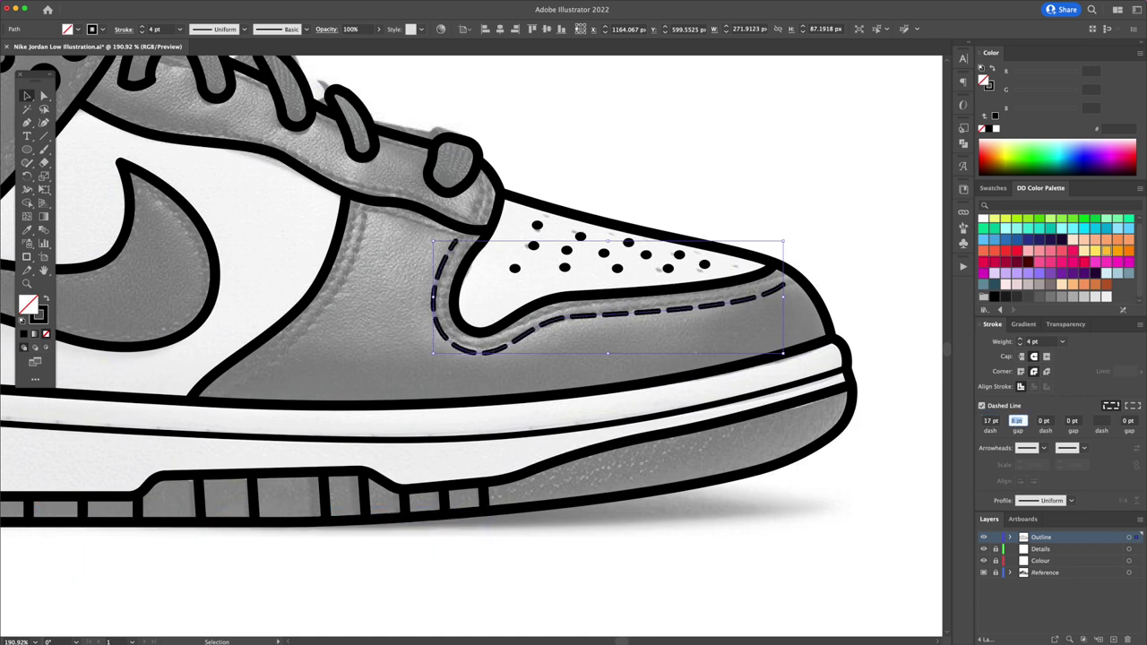
left_click(865, 248)
Add dashed stitching along the side panel edge beside the swoosh
scroll(628, 269, "left", 5)
left_click(421, 310)
left_click(108, 5)
left_click(218, 265)
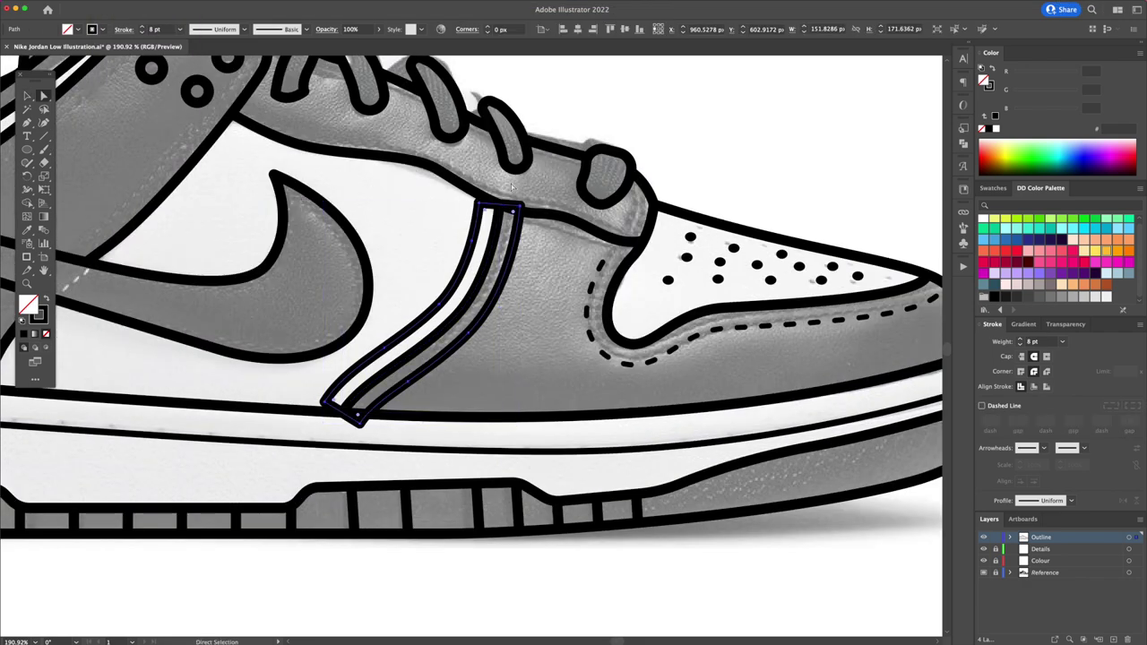
key("a")
left_click(368, 425)
key("Delete")
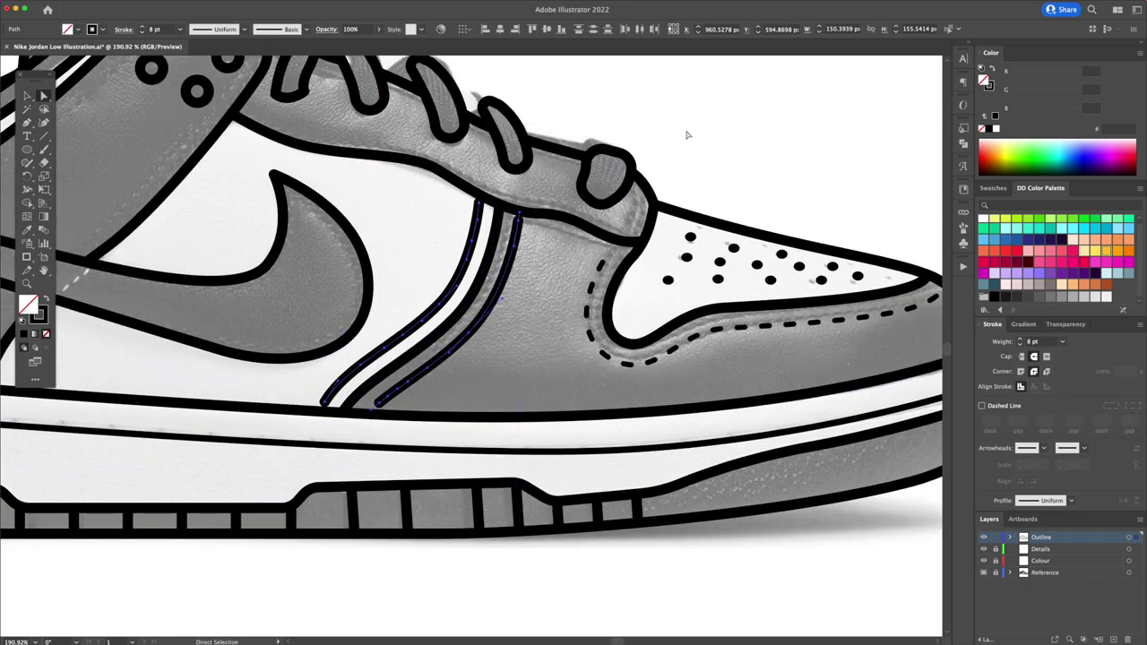
key("i")
left_click(602, 264)
Offset the strap edge and remove extra inner offset lines on the heel stripe
left_click(108, 4)
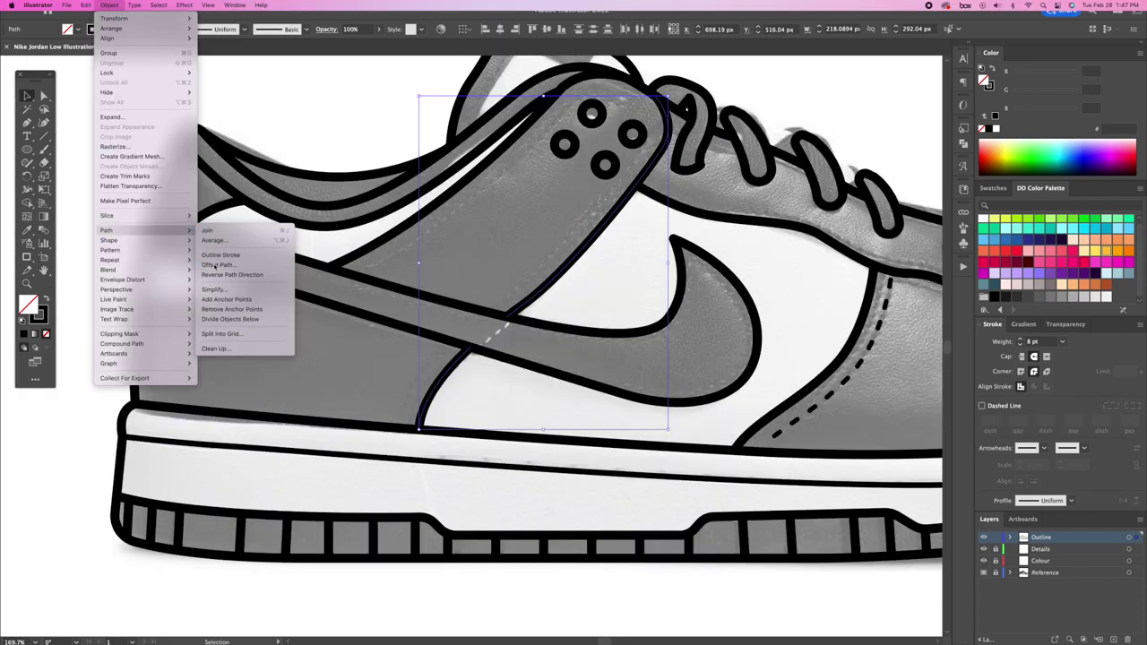
left_click(243, 261)
key("a")
left_click(670, 109)
key("Delete")
key("v")
left_click(482, 366)
key("a")
left_click(482, 366)
key("Delete")
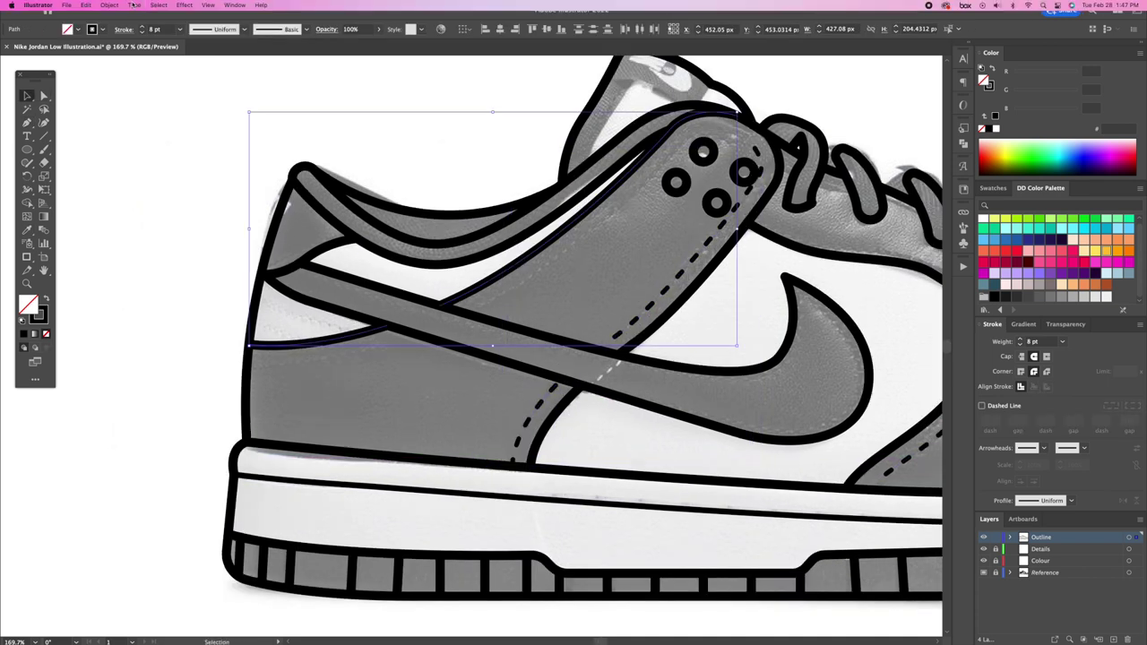
Offset the upper strap outline, trim it, apply dashed stitching, and hide the reference photo
left_click(109, 5)
left_click(224, 259)
key("Return")
key("a")
left_click(459, 330)
left_click_drag(439, 320, 743, 98)
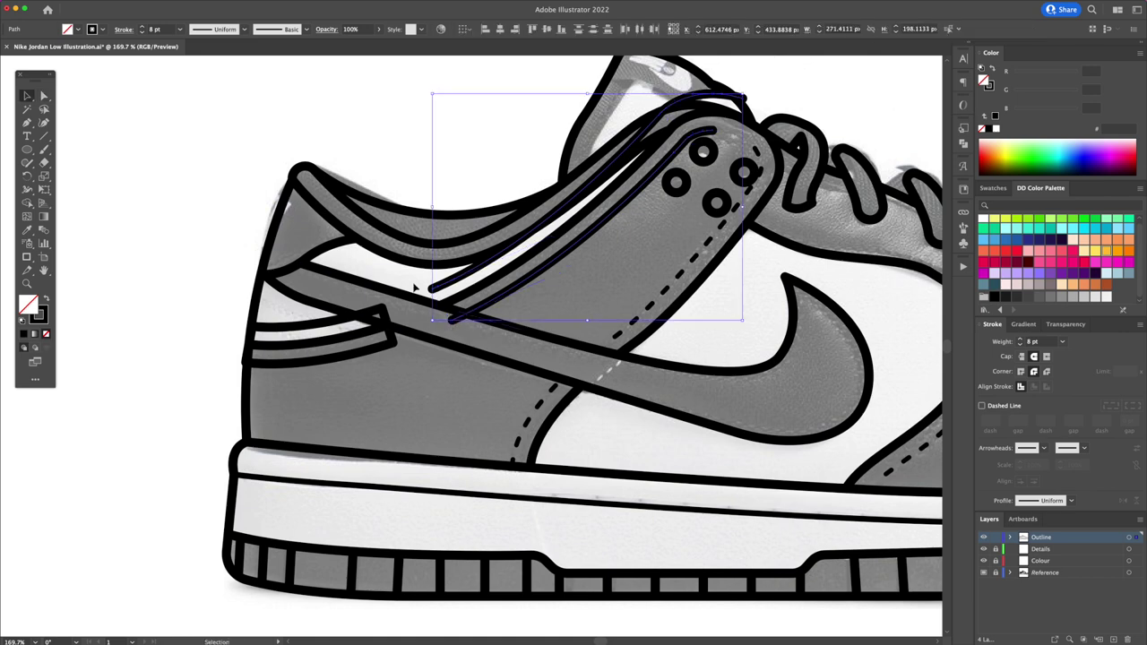
key("Delete")
left_click(261, 329)
key("Delete")
key("i")
left_click(651, 306)
key("v")
key("super+shift+a")
key("super+0")
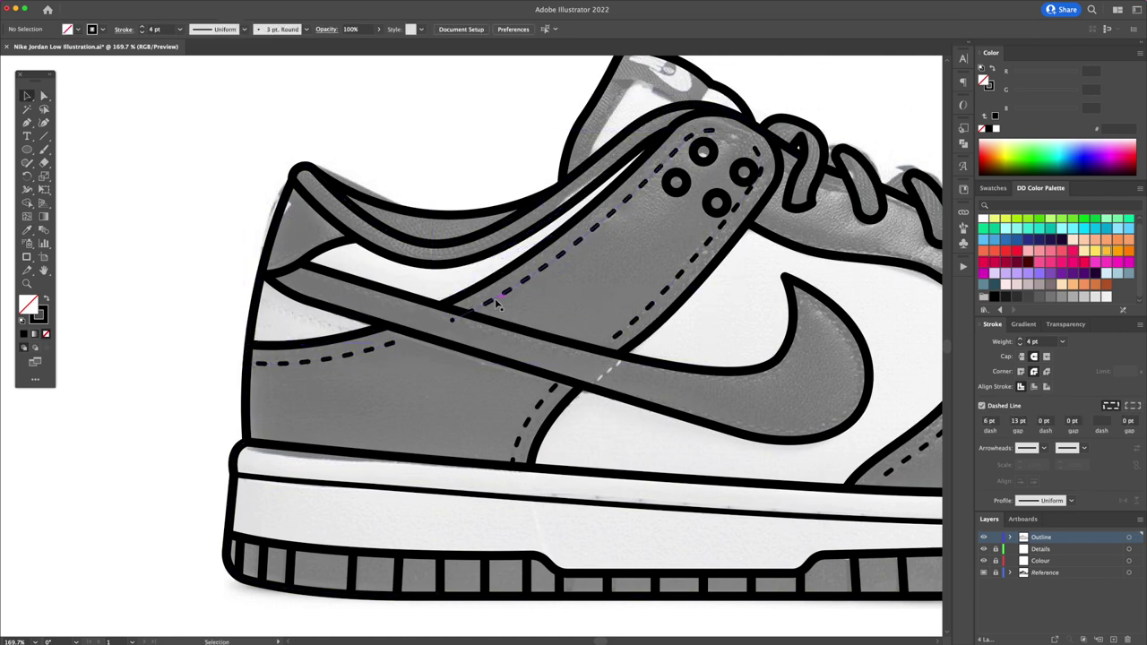
left_click(984, 573)
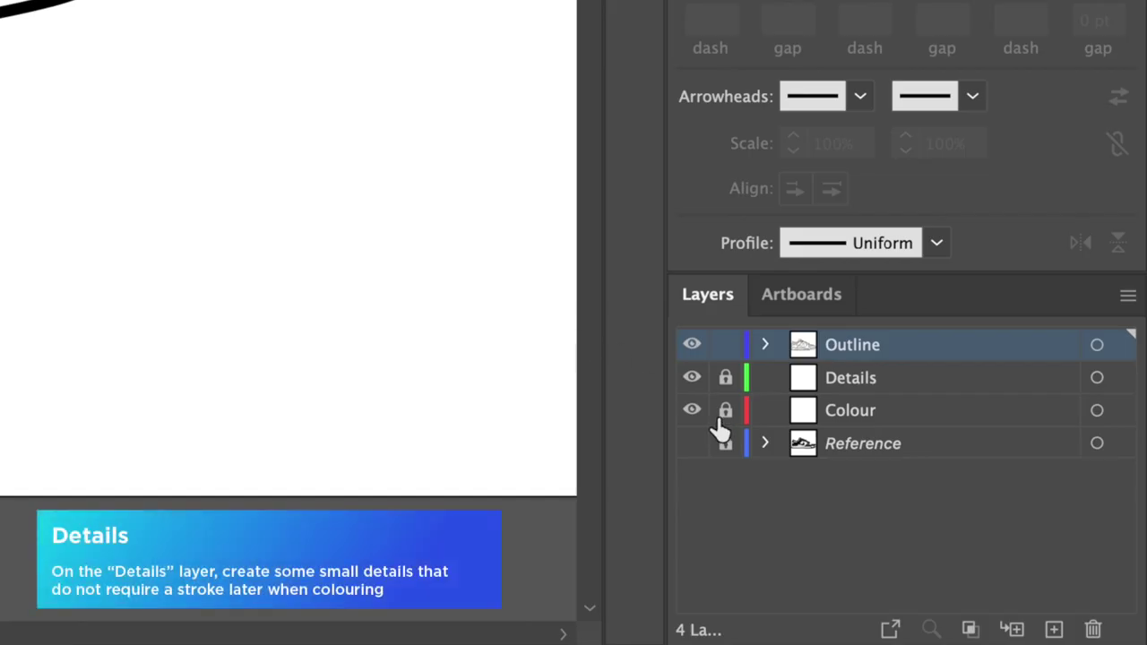
Dim the reference and draw a curved detail shape at the tongue top on the Details layer
left_click(691, 444)
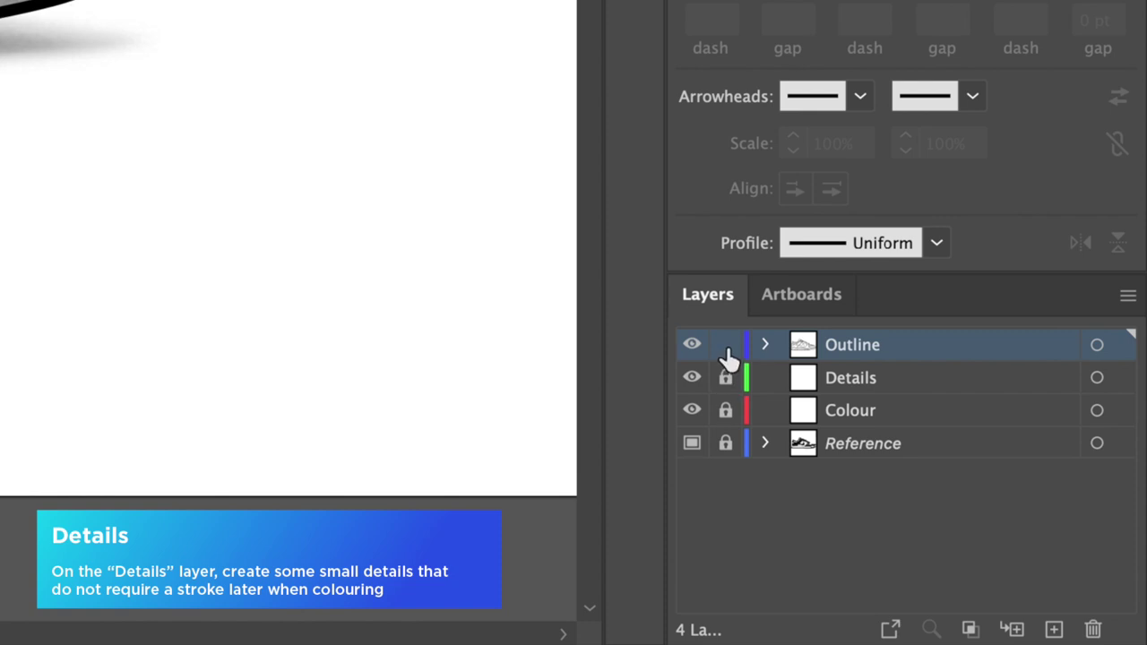
left_click(793, 381)
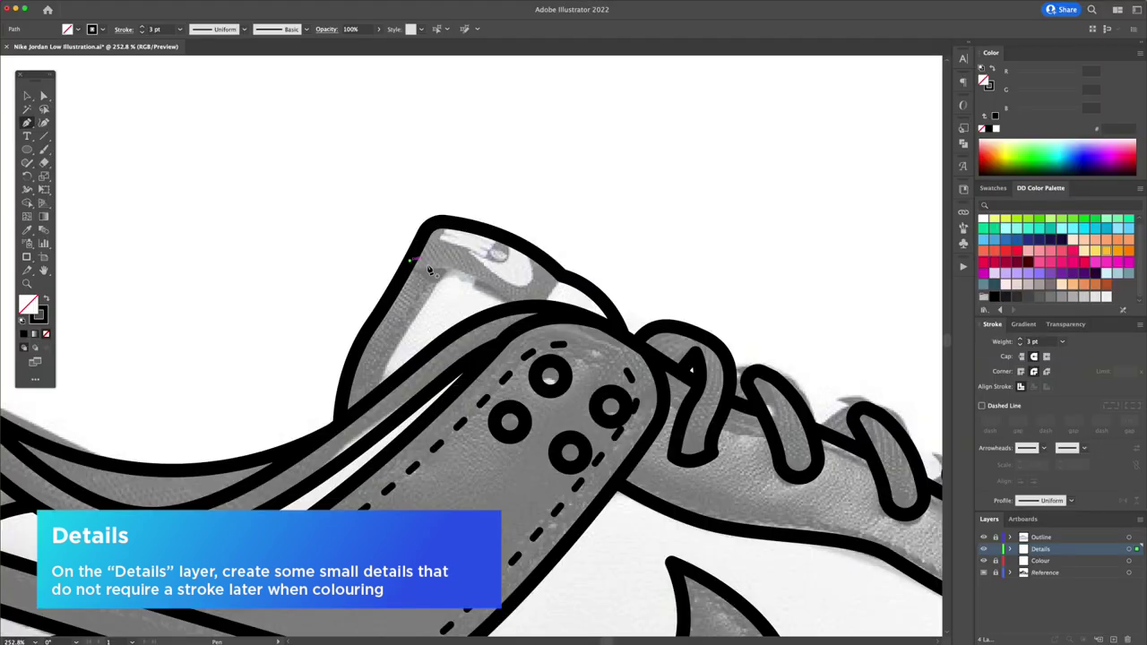
left_click(518, 311)
left_click_drag(445, 219, 379, 217)
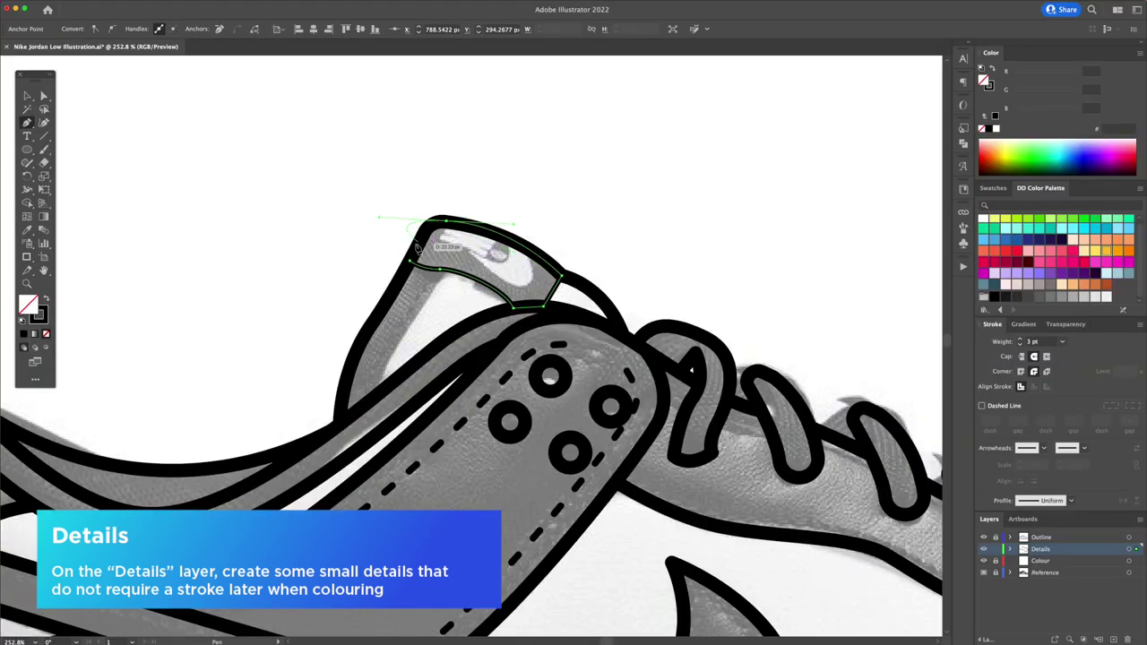
left_click_drag(451, 260, 388, 381)
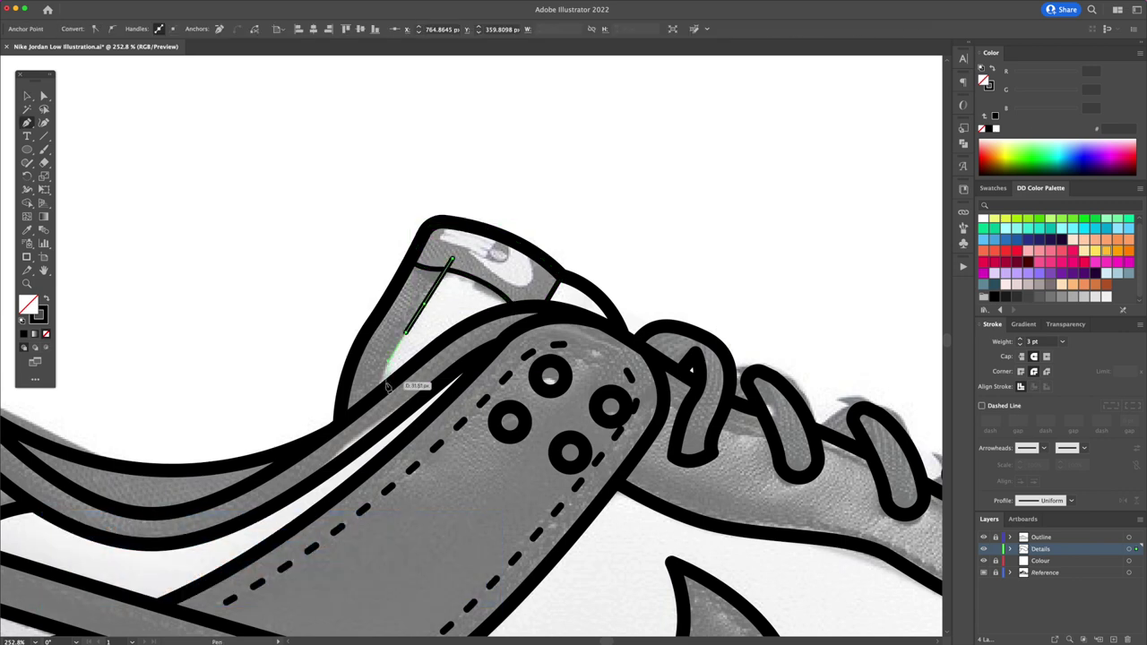
left_click(413, 266)
key("v")
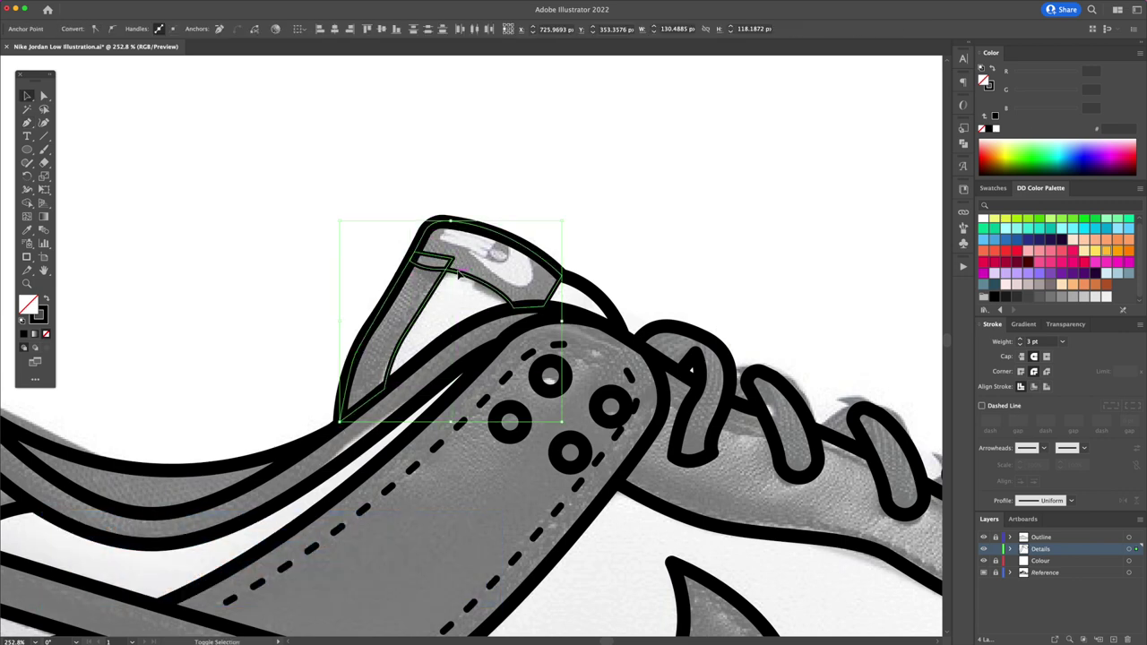
key("ctrl+shift+a")
Draw the small tongue label shape with the Pen tool
key("p")
left_click(472, 250)
left_click_drag(533, 267, 537, 285)
key("v")
key("ctrl+shift+a")
left_click_drag(499, 242, 440, 247)
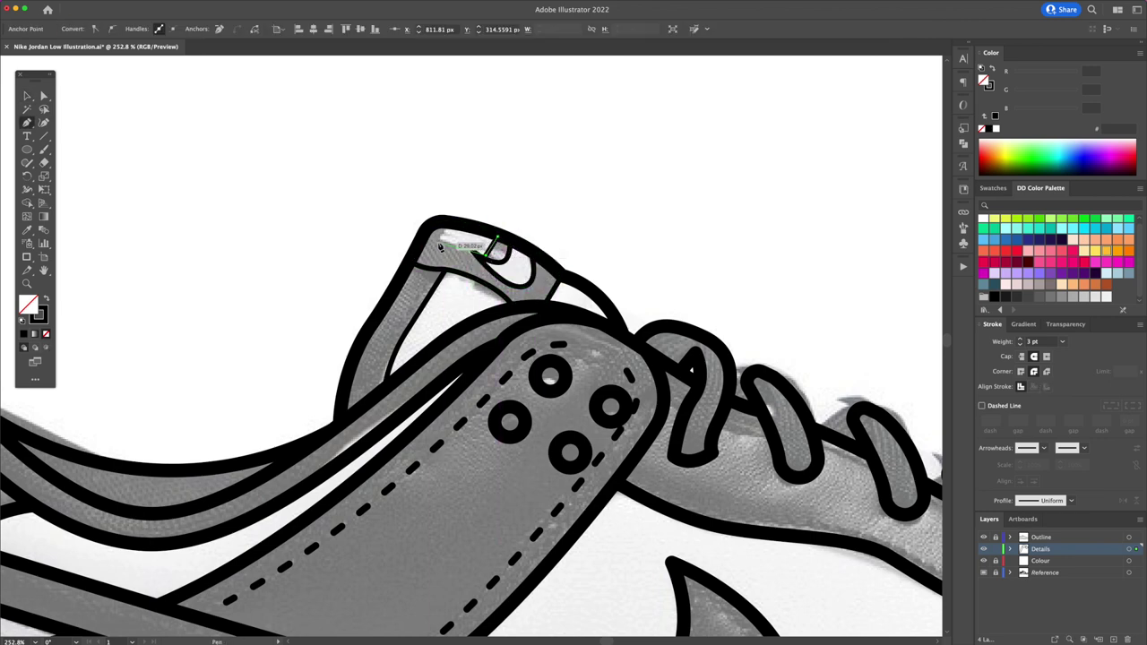
left_click(440, 240)
key("a")
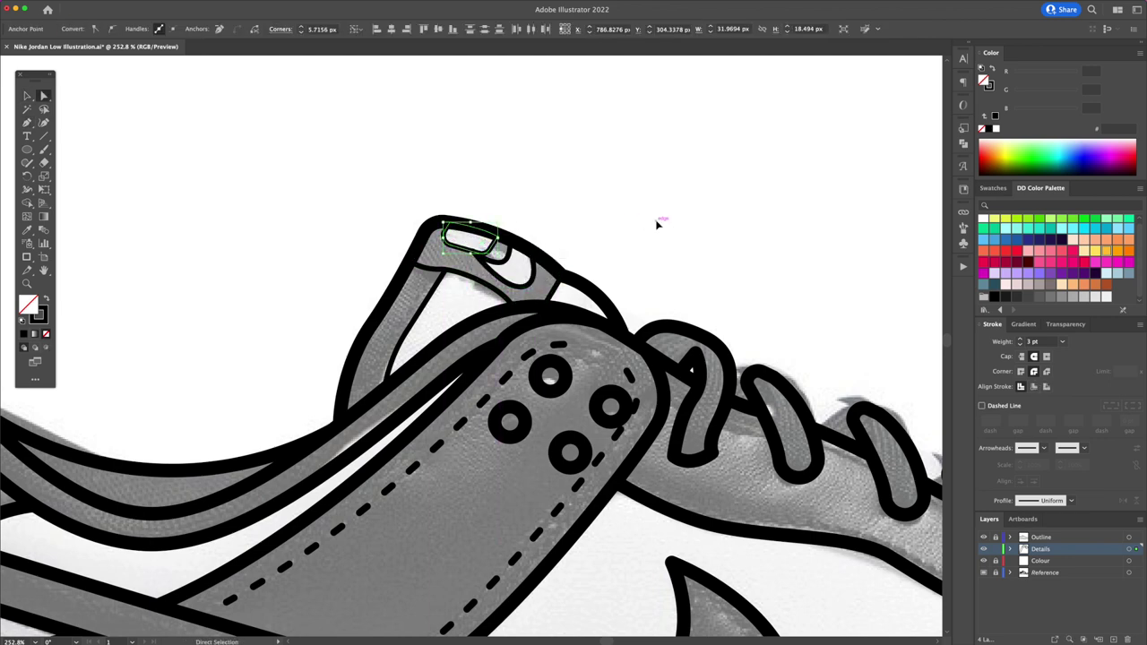
key("p")
Draw a curved detail line at the top of the heel
scroll(417, 266, "left", 5)
left_click_drag(420, 265, 382, 300)
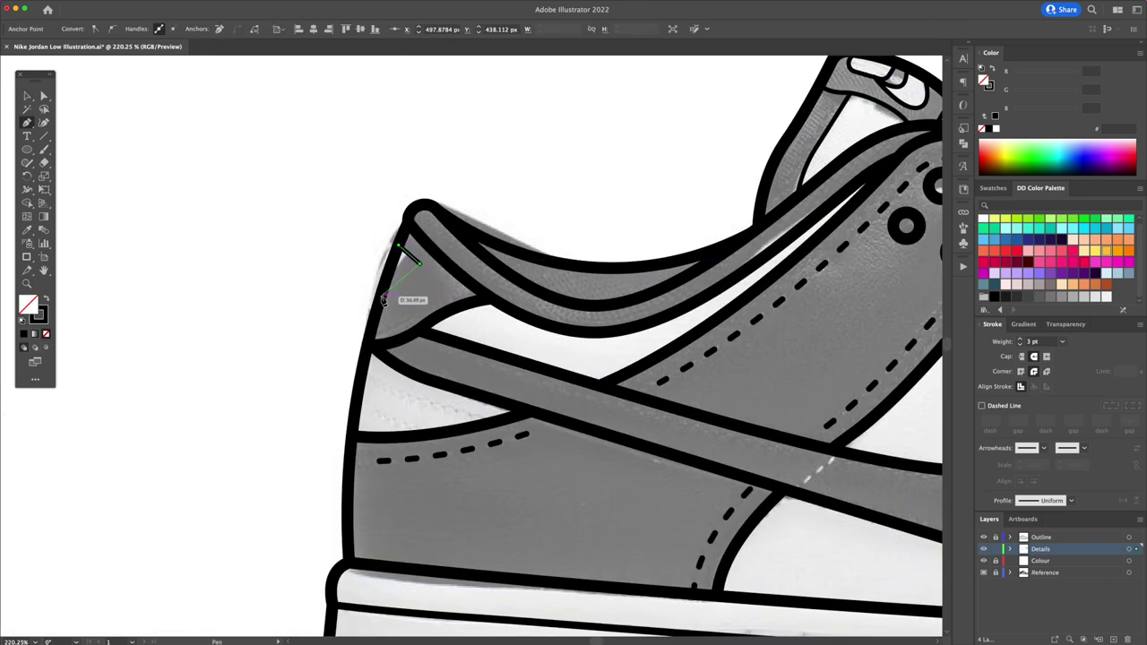
left_click_drag(383, 299, 398, 265)
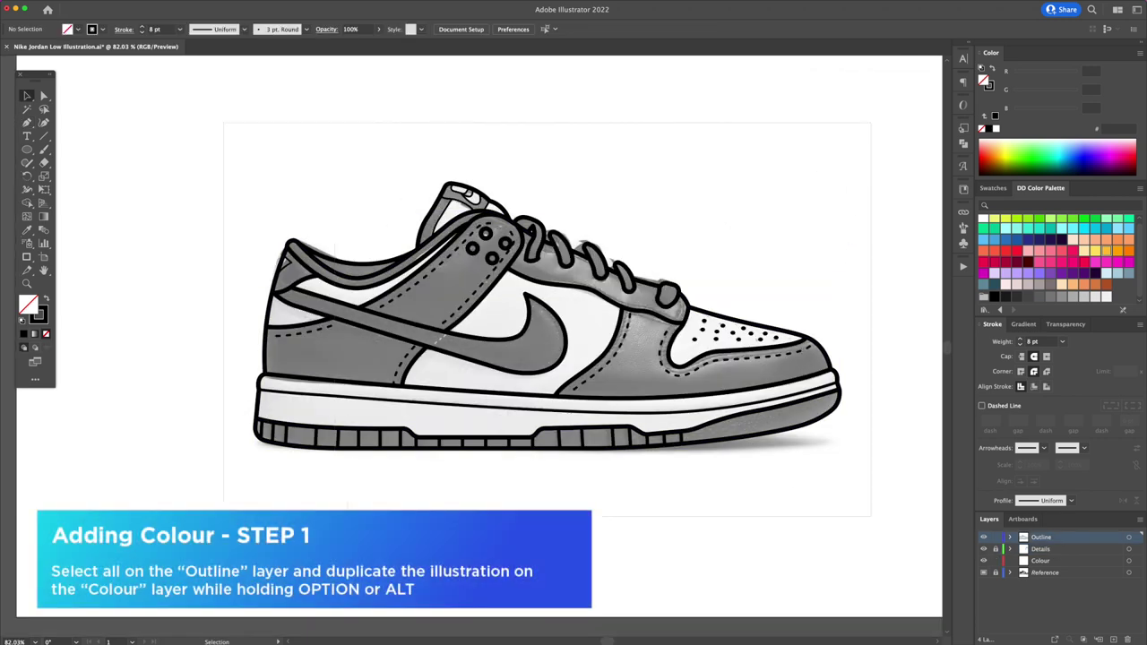
Duplicate the entire shoe illustration onto the Colour layer
key("ctrl+a")
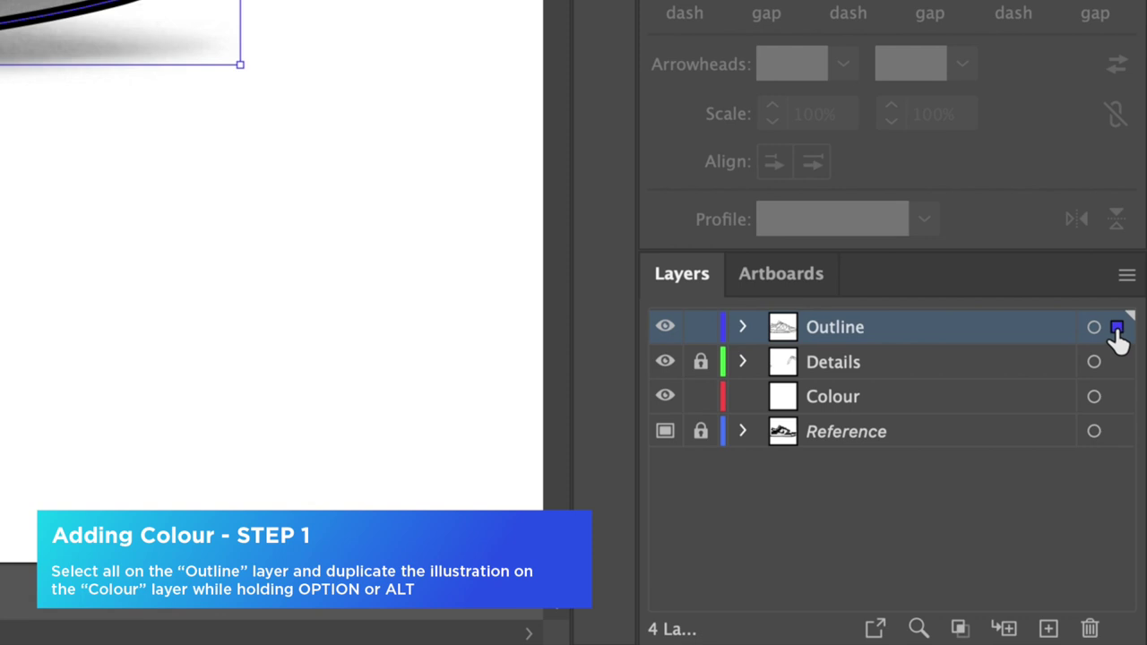
left_click_drag(1117, 329, 1116, 399)
left_click(701, 327)
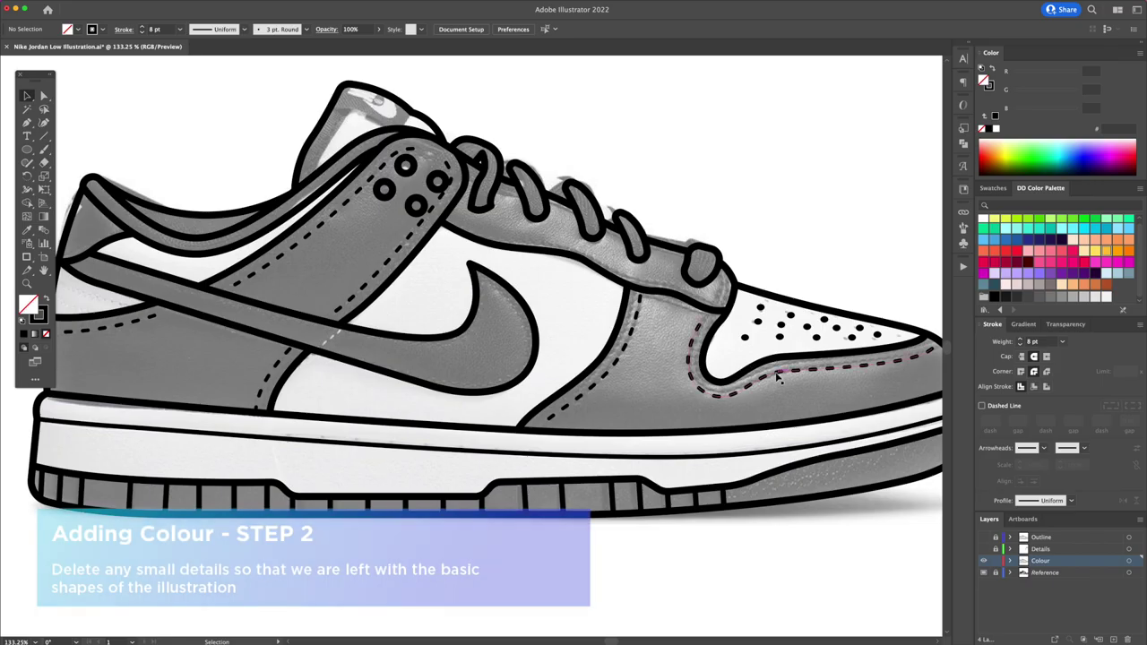
Delete the dashed sole stitching, sole tread lines and all lace eyelet circles
left_click(376, 439)
key("Delete")
left_click(409, 504)
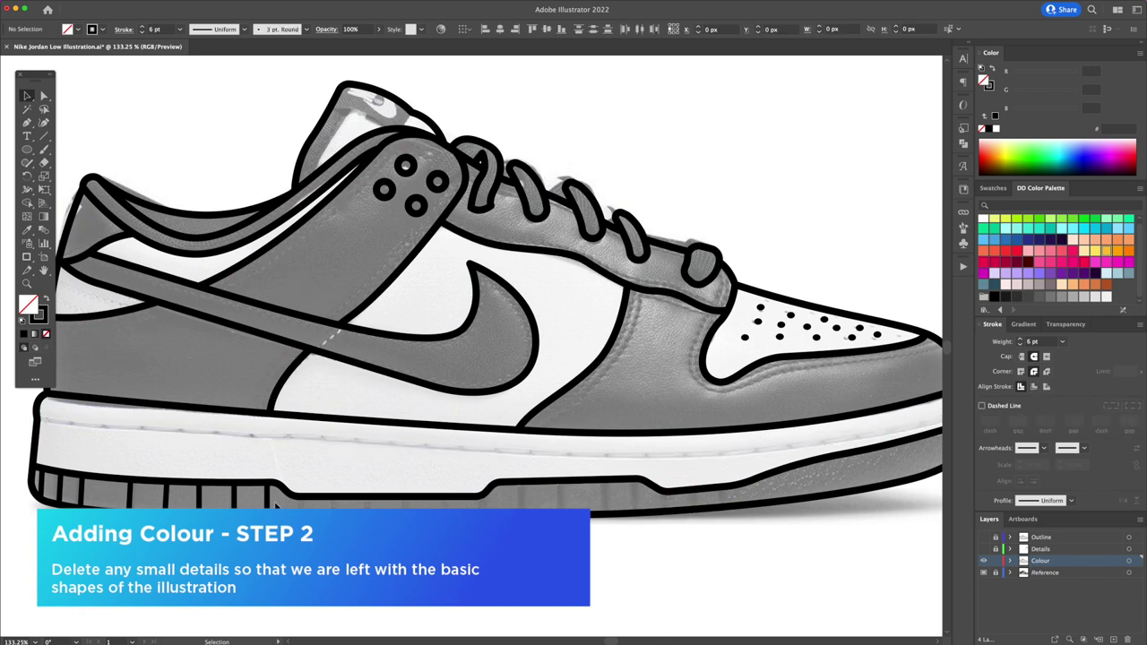
key("Delete")
left_click(437, 182)
left_click(415, 205, "shift")
key("Delete")
left_click(405, 166)
left_click(384, 189, "shift")
key("Delete")
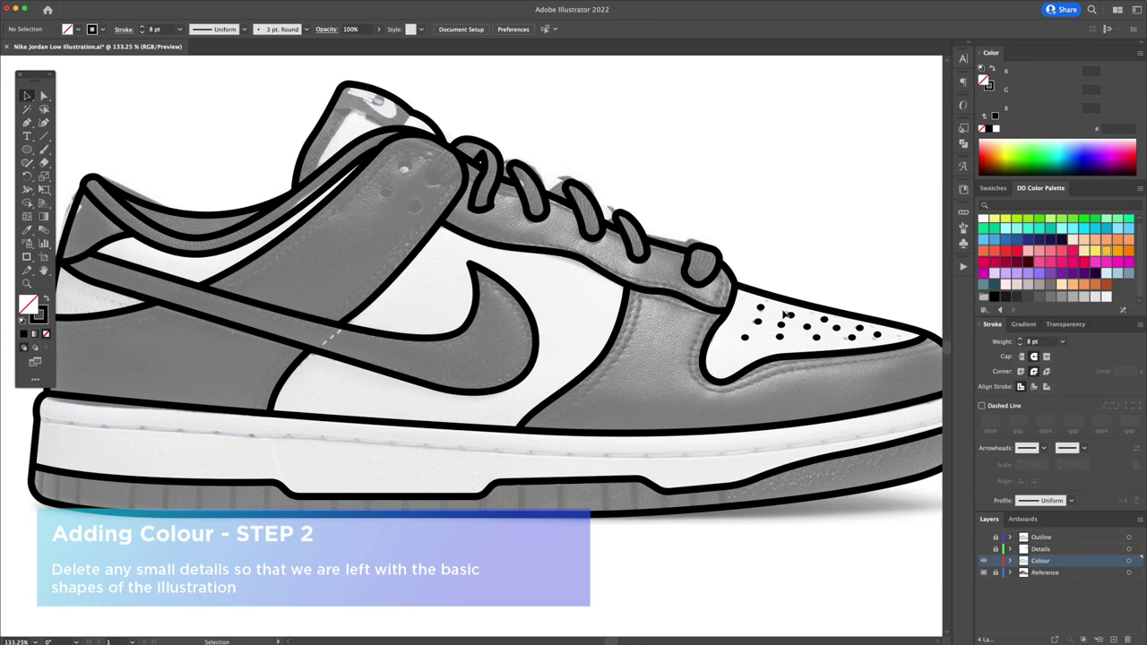
Delete the toe perforation dots and select all remaining artwork
left_click(786, 315)
key("Delete")
left_click(760, 310)
key("Delete")
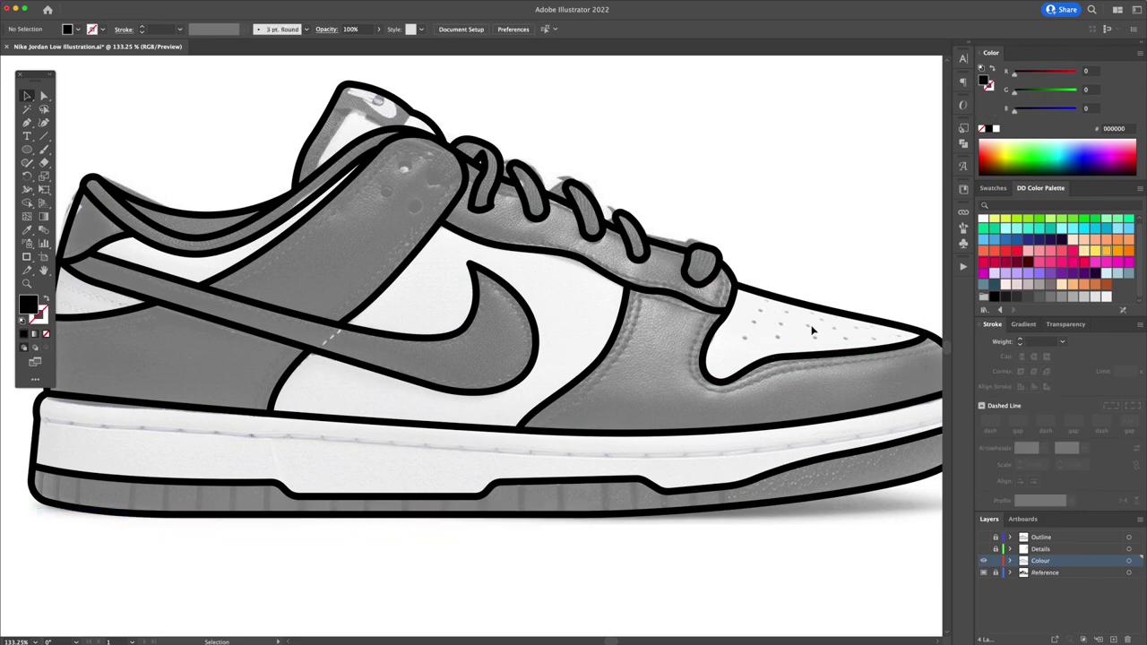
key("ctrl+0")
key("ctrl+a")
Apply a 5 pt stroke weight, run Outline Stroke, and Unite everything in Pathfinder
type("5")
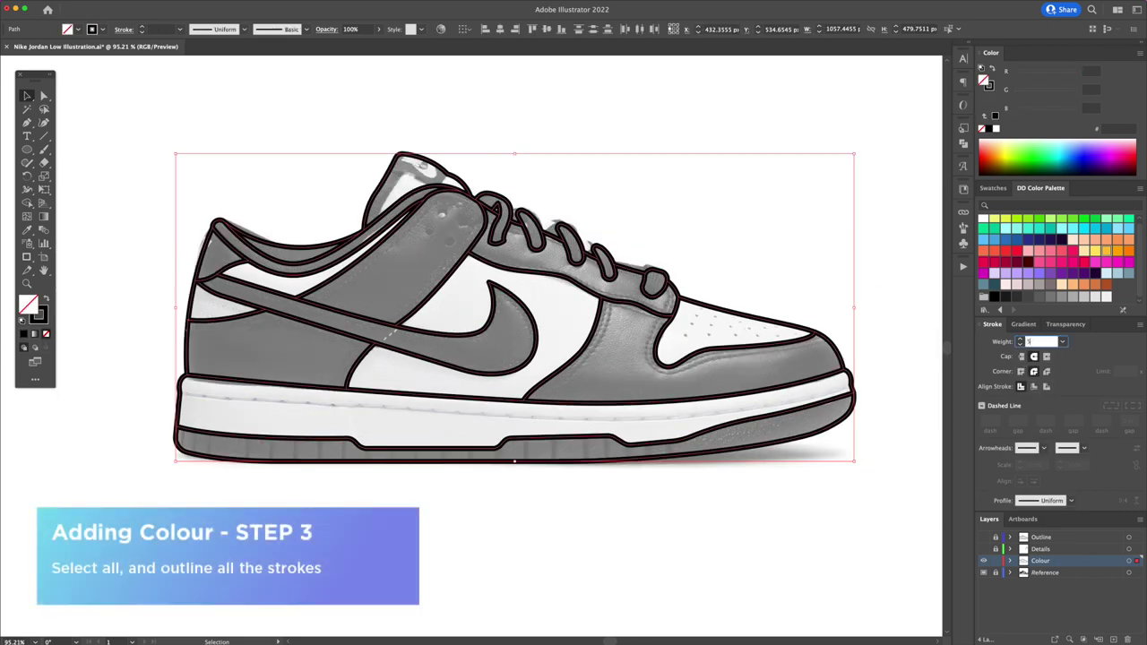
key("Return")
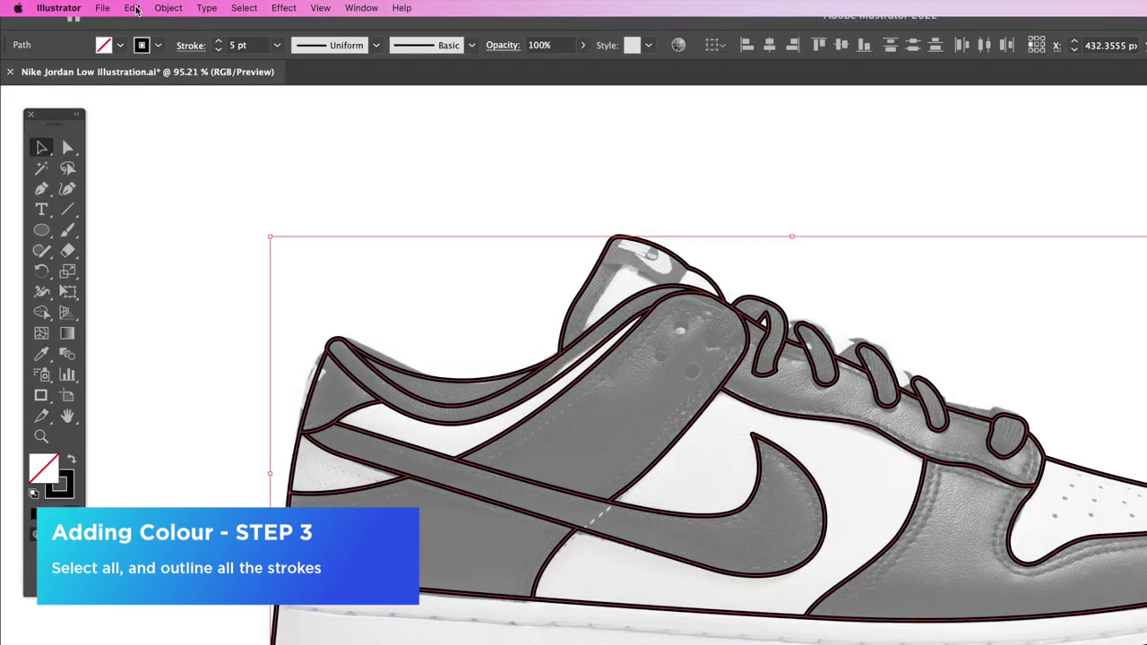
left_click(108, 5)
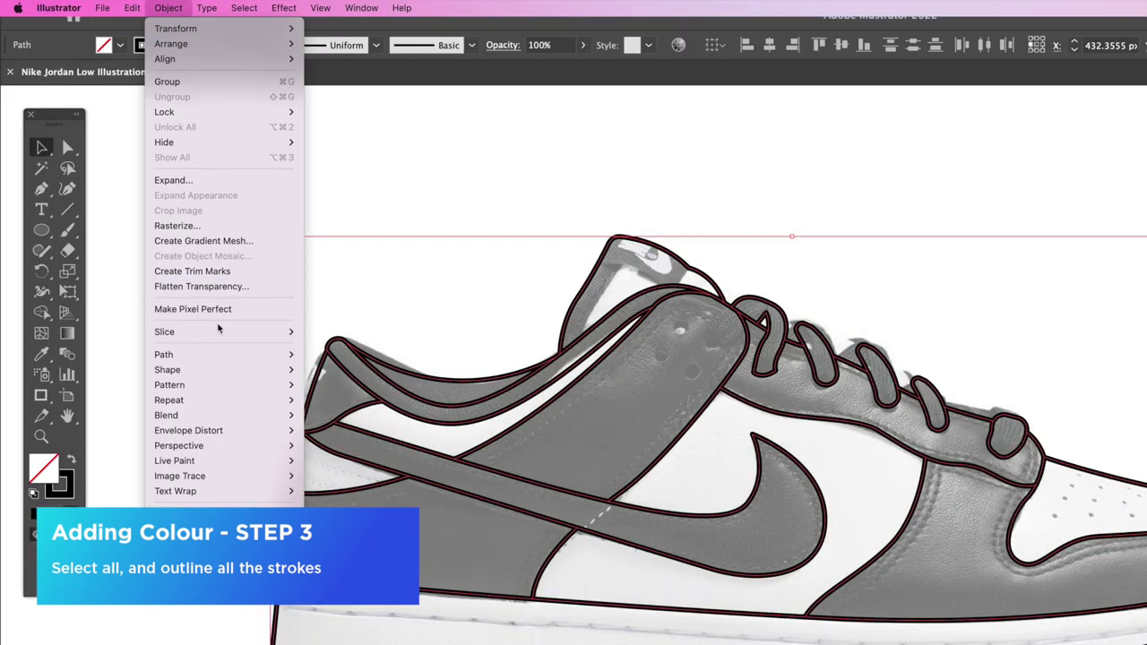
mouse_move(164, 355)
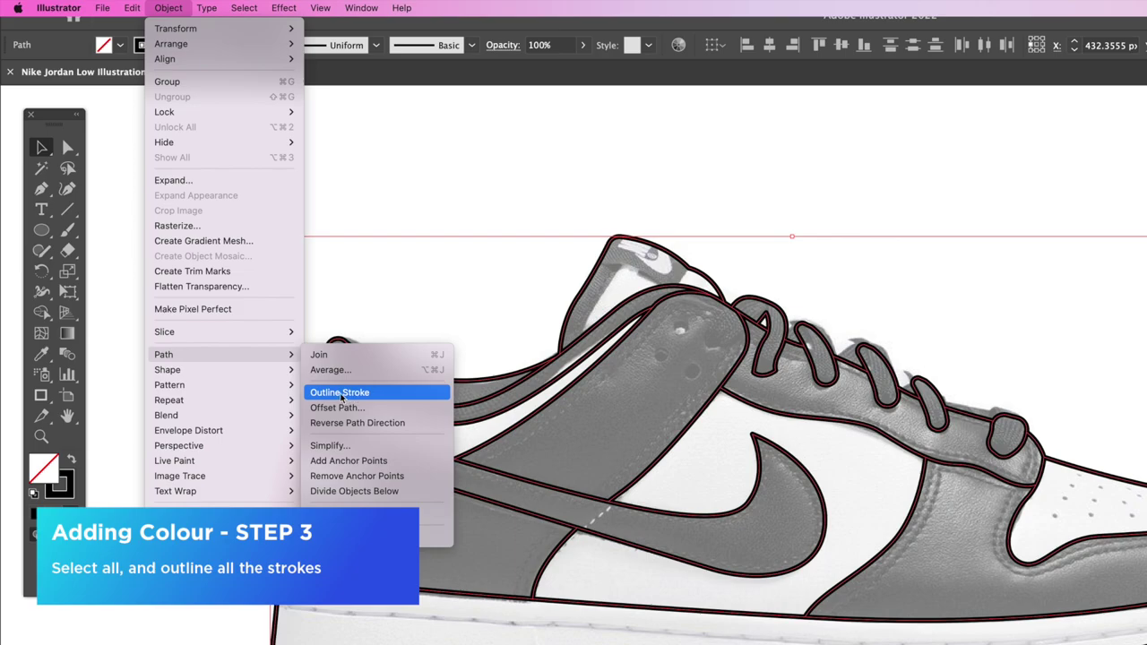
left_click(340, 393)
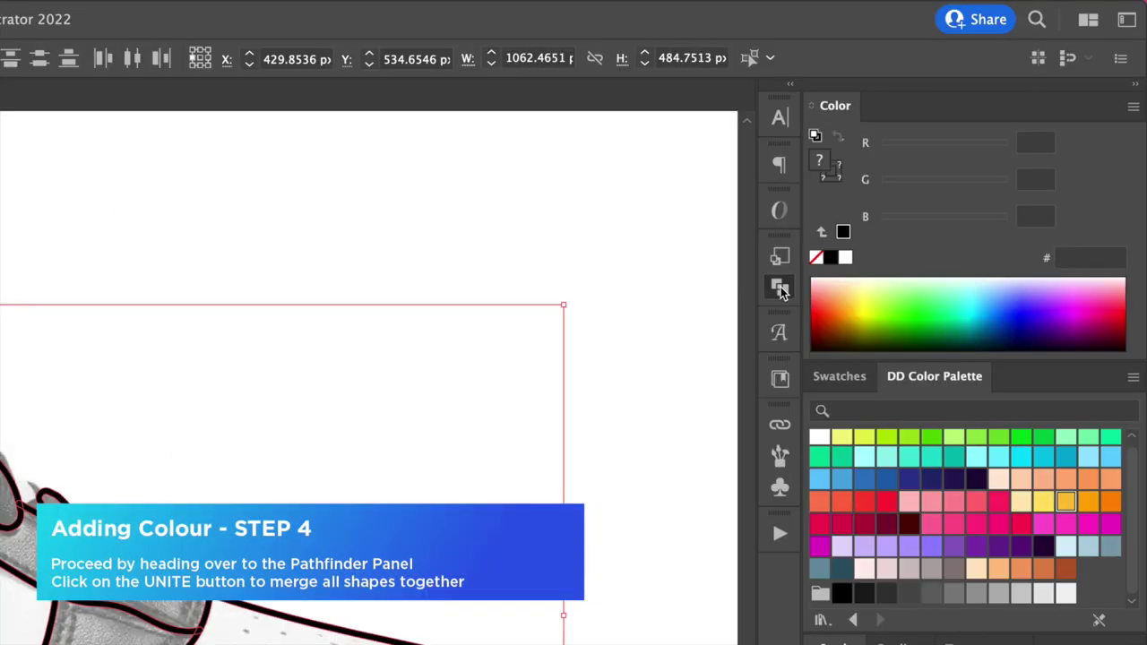
left_click(964, 142)
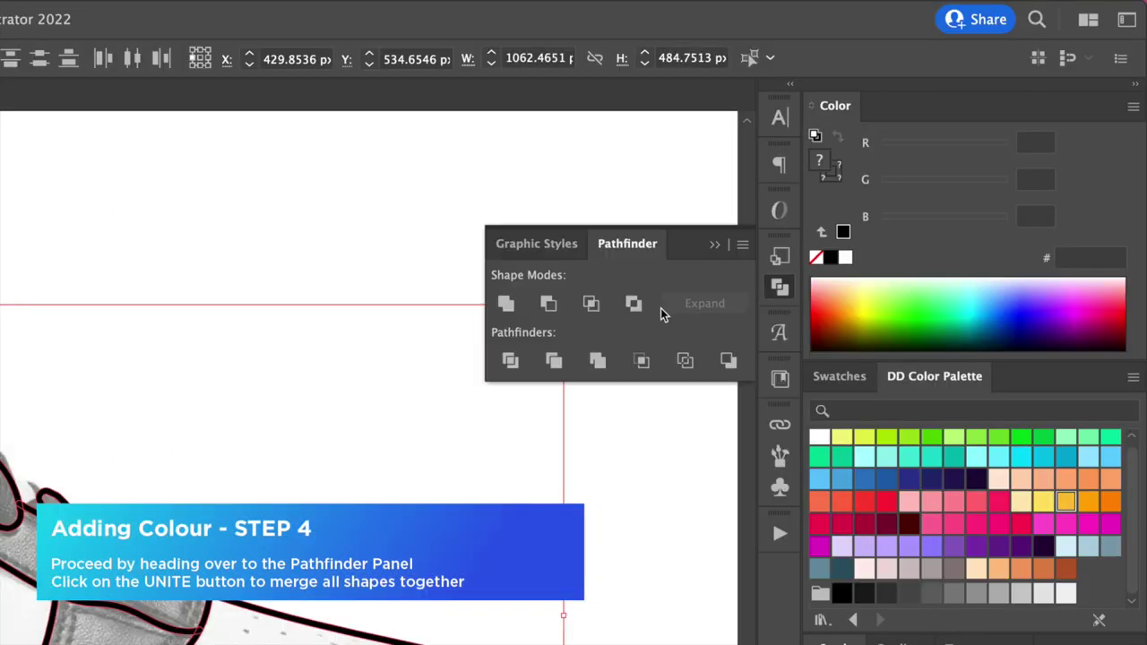
left_click(502, 308)
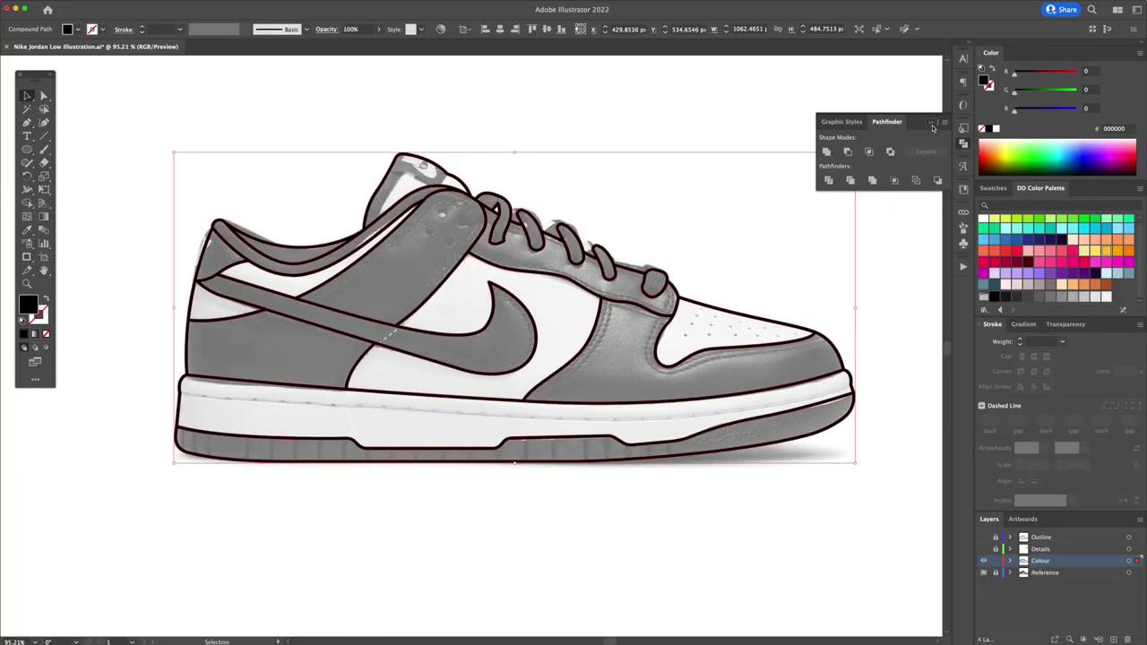
left_click(931, 123)
right_click(669, 277)
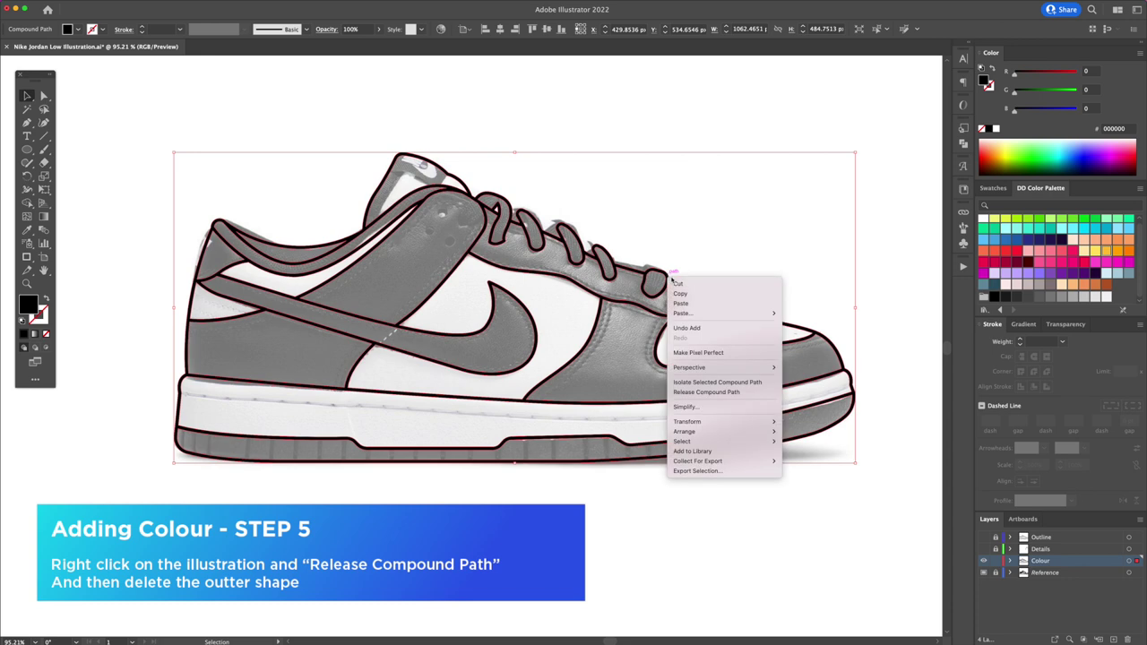
Release the compound path, delete the outer silhouette, and fill the panels F2F2F2
left_click(726, 392)
left_click(784, 219)
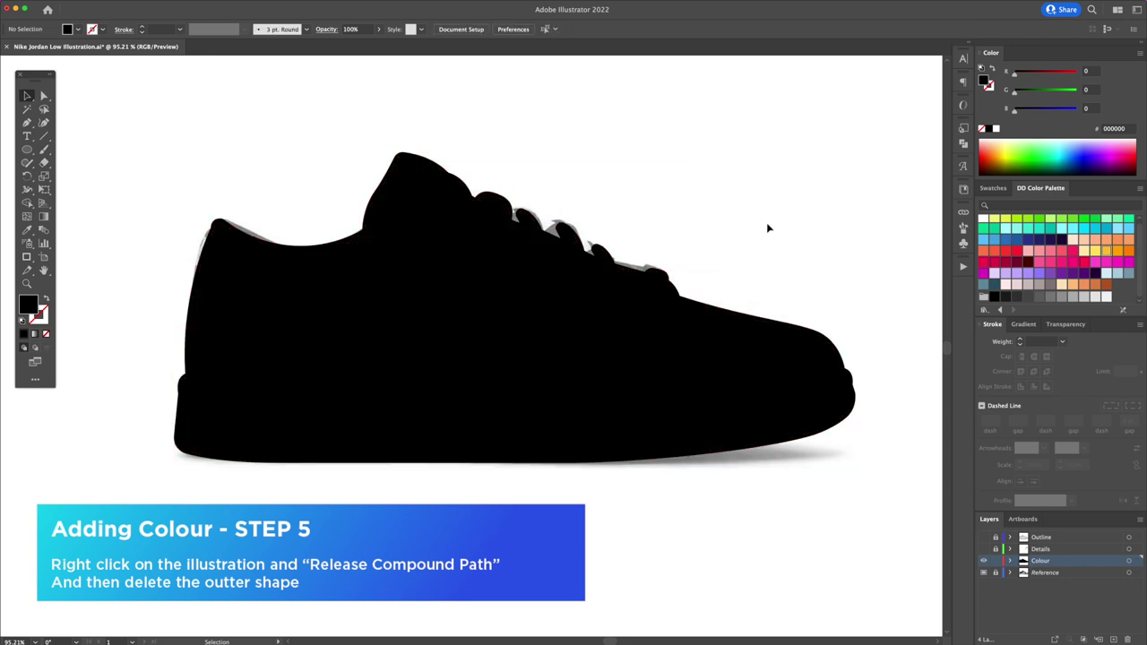
left_click(669, 280)
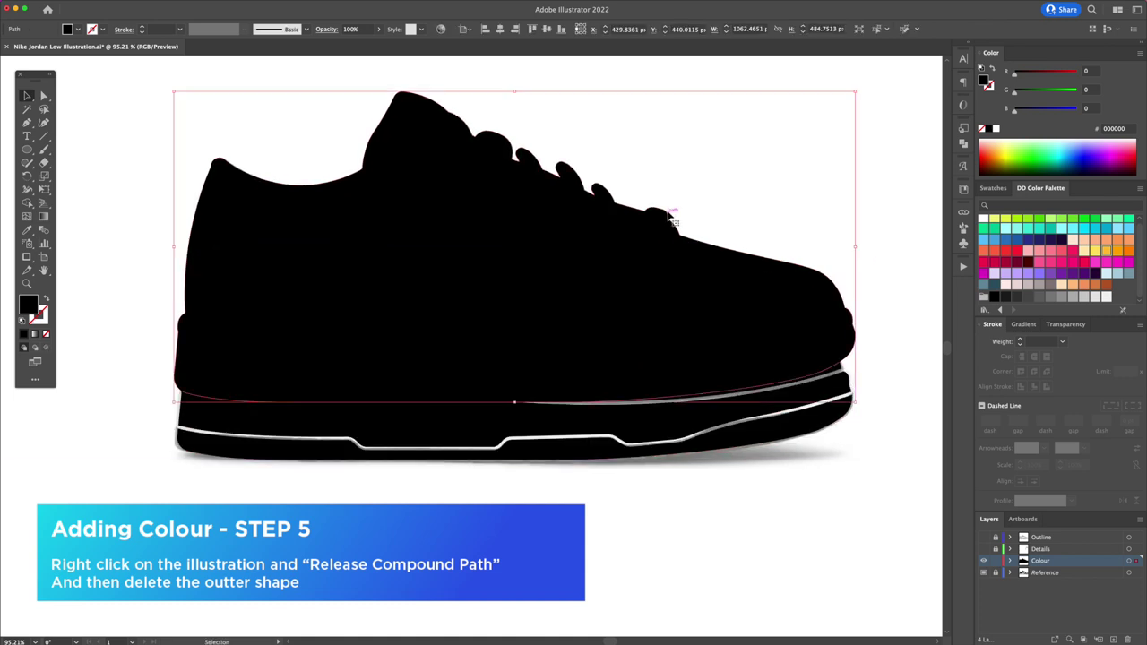
key("Delete")
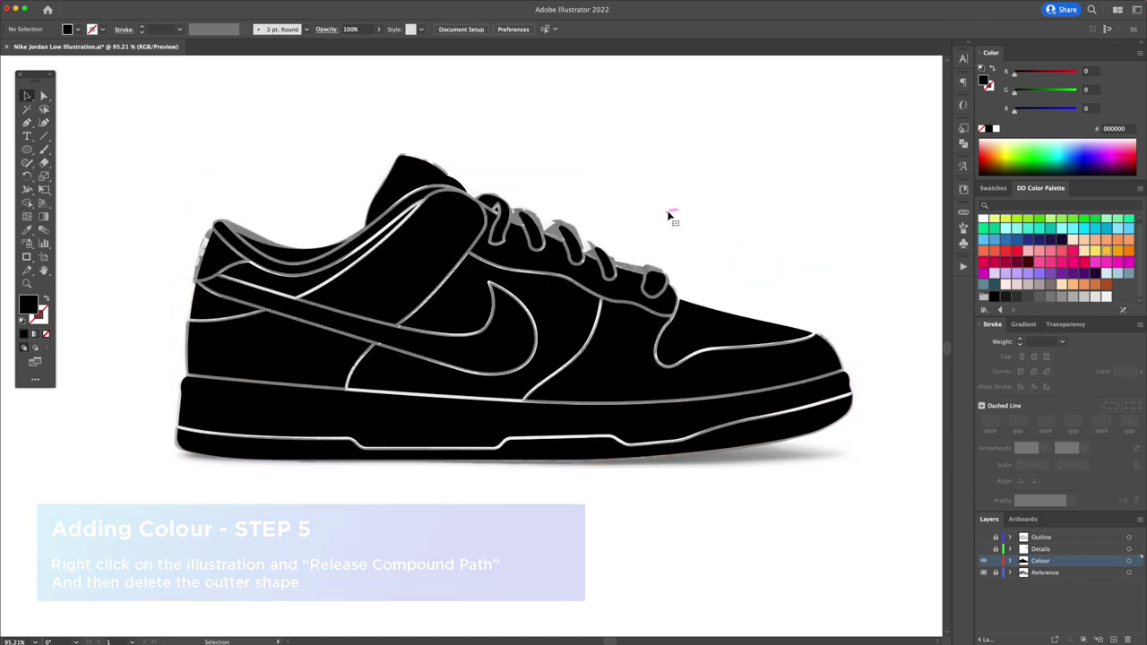
key("ctrl+a")
left_click(1107, 297)
Turn the Details, Outline and Reference layers back on and view the whole artboard
left_click(985, 548)
left_click(841, 531)
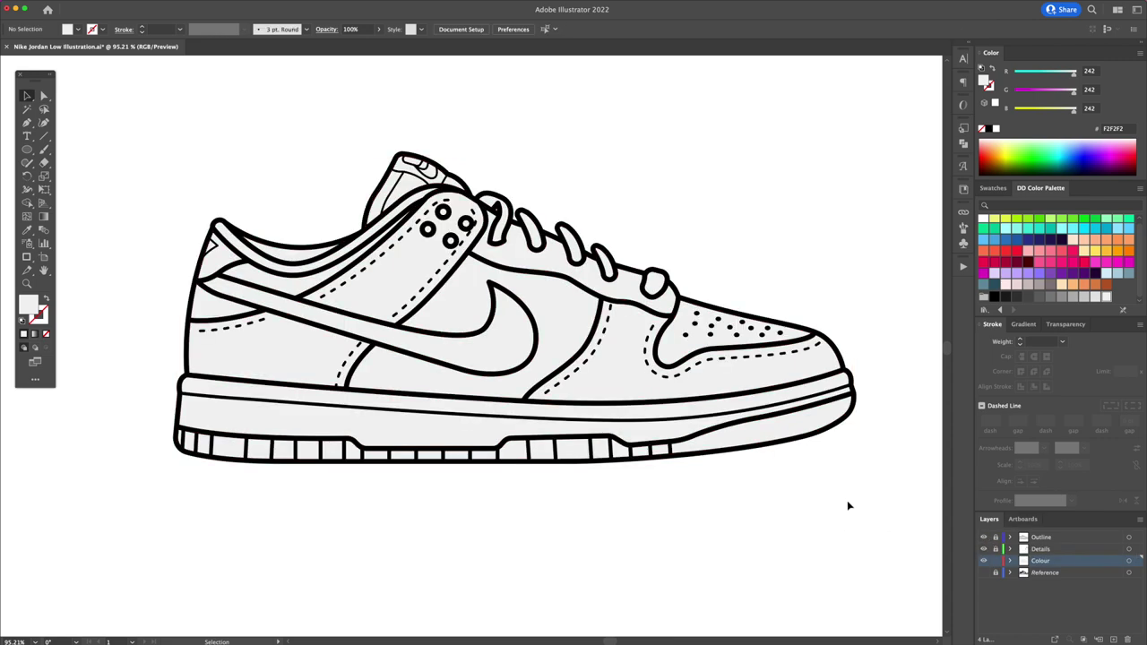
key("ctrl+0")
double_click(1045, 572)
left_click(884, 546)
key("ctrl+v")
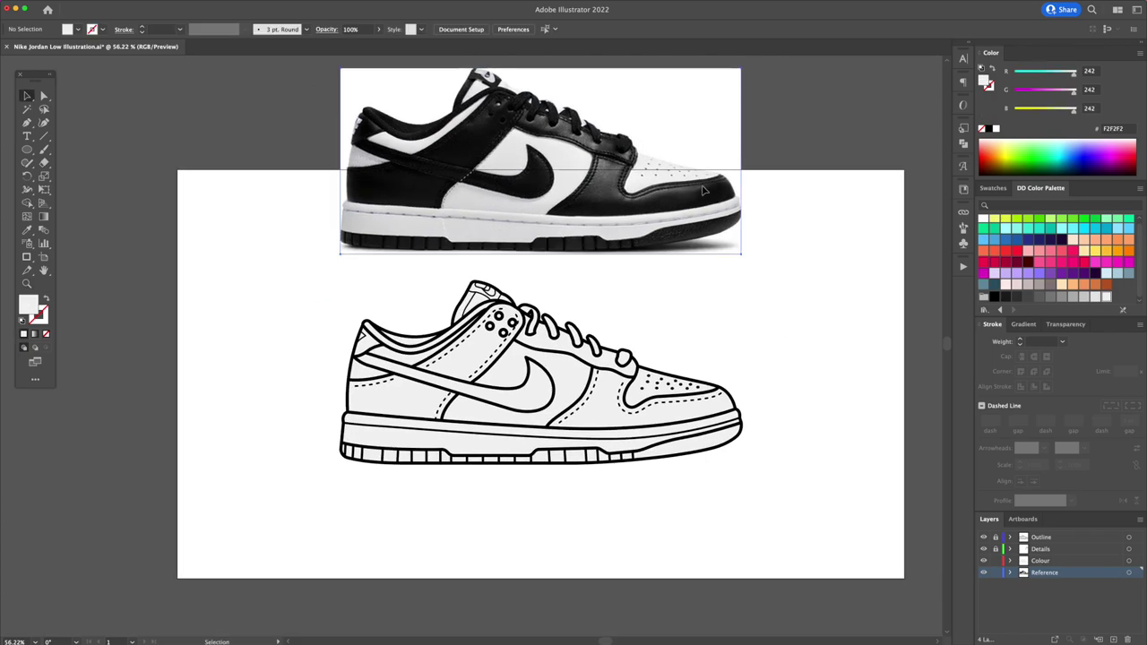
Shrink the reference photo into the top-left corner and add a new layer named Shadow
left_click_drag(737, 64, 541, 143)
left_click_drag(504, 207, 408, 247)
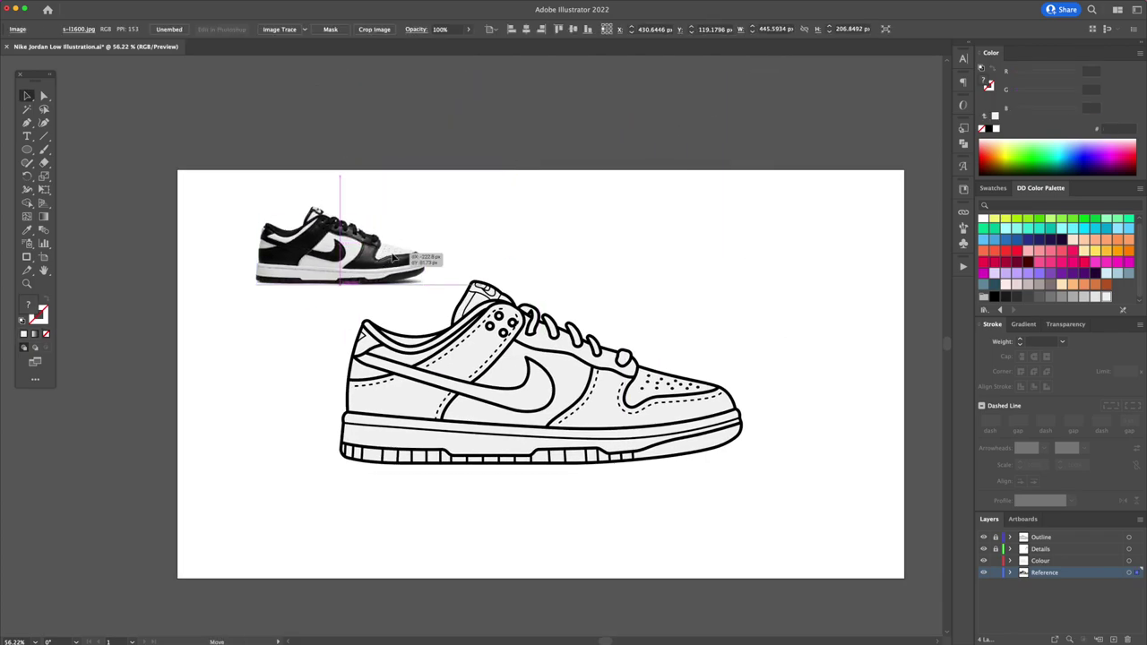
left_click(1056, 631)
double_click(869, 452)
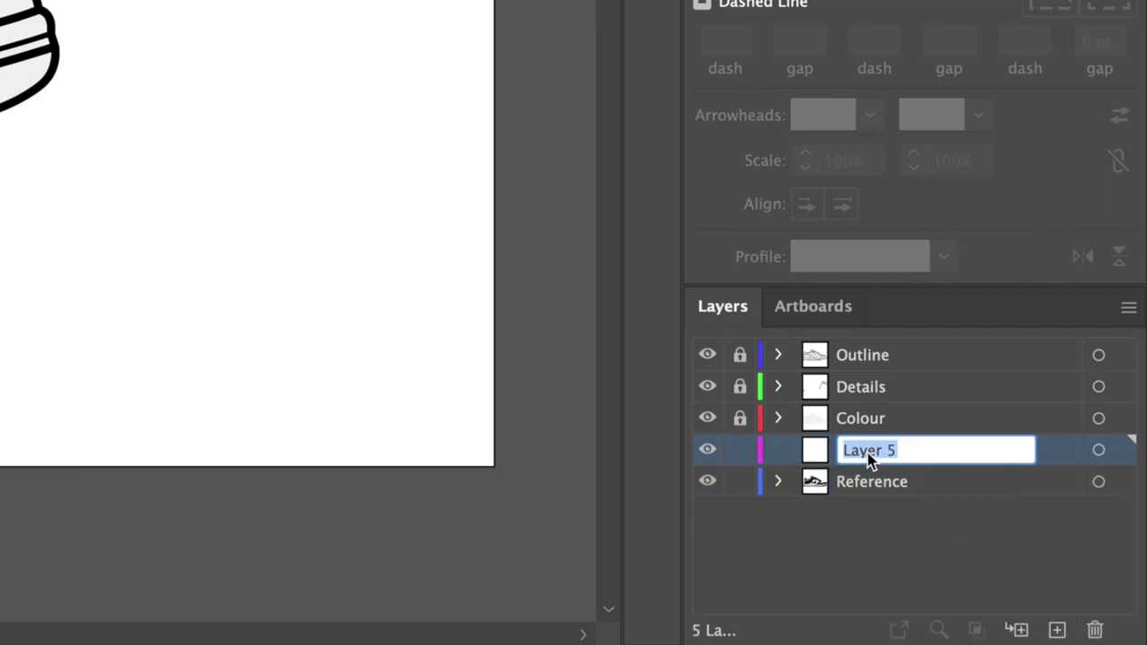
type("Shadow")
key("Return")
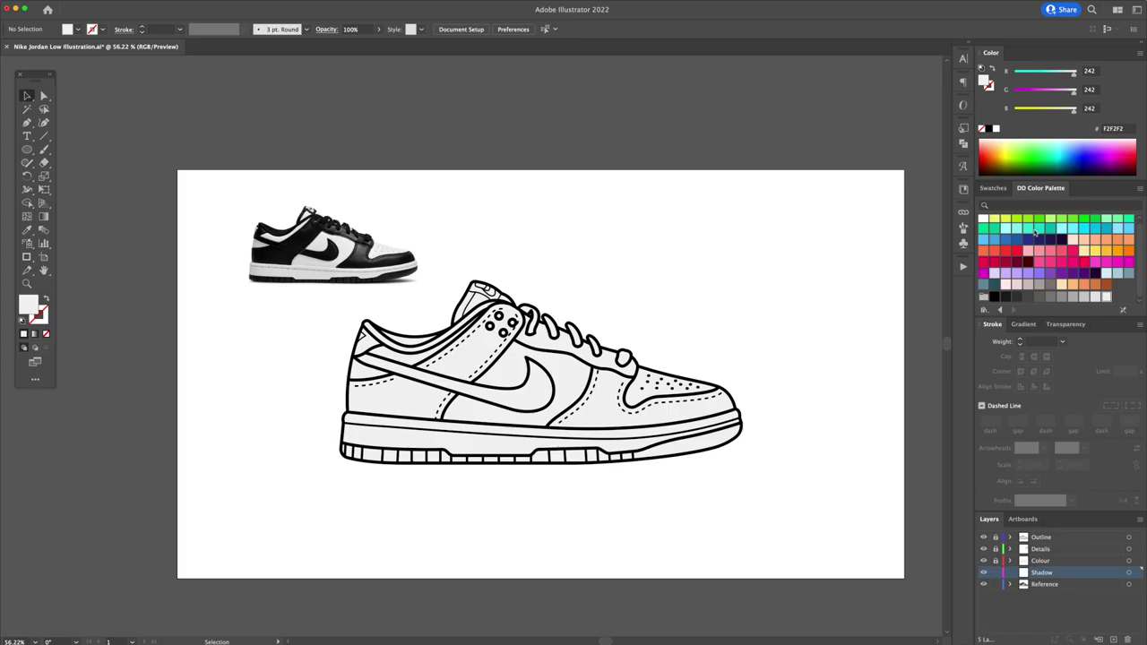
Draw a black shadow ellipse under the sole and fill the swoosh dark grey #333333
left_click(989, 128)
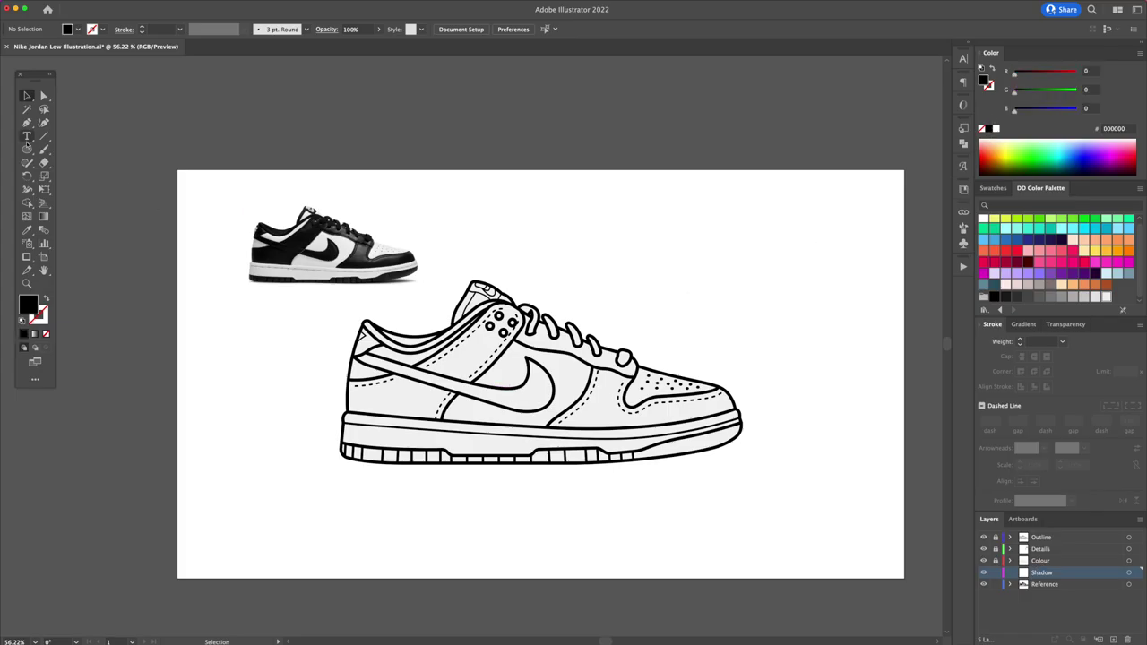
left_click_drag(346, 448, 731, 467)
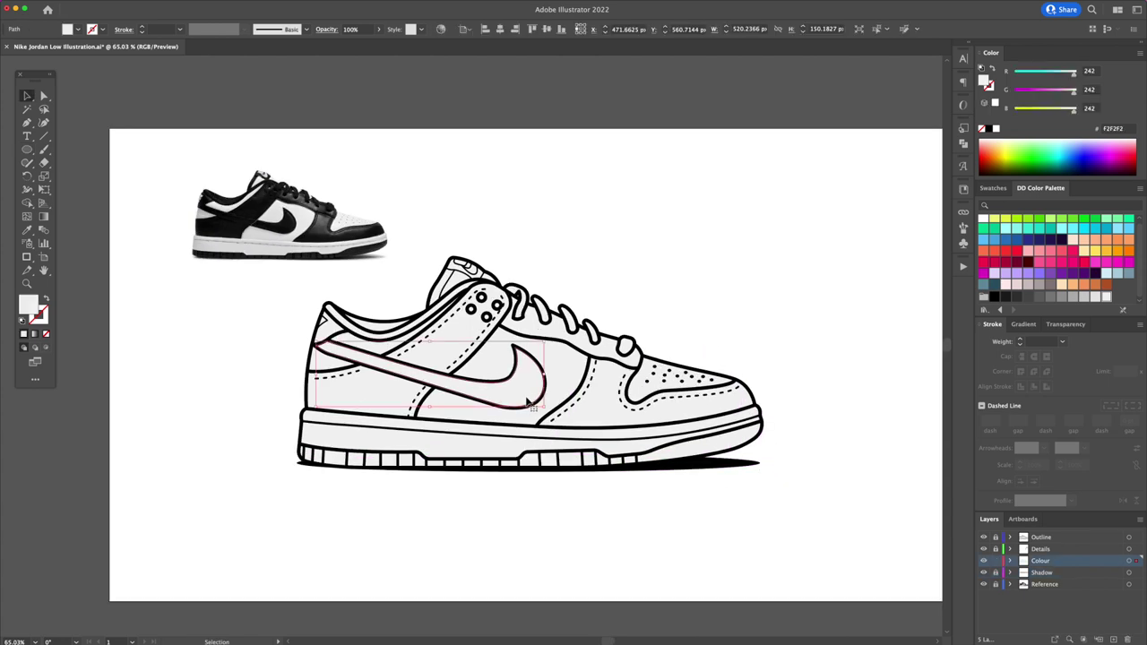
left_click(1015, 298)
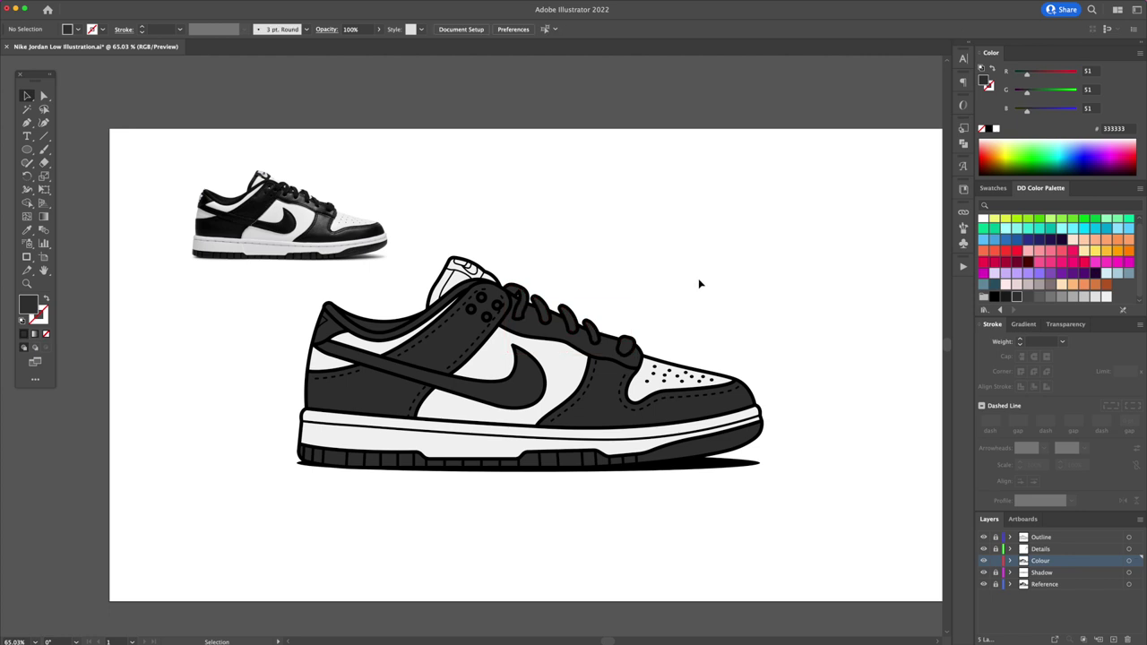
Fill the tongue label white on the Details layer and zoom in on the swoosh
left_click(459, 267)
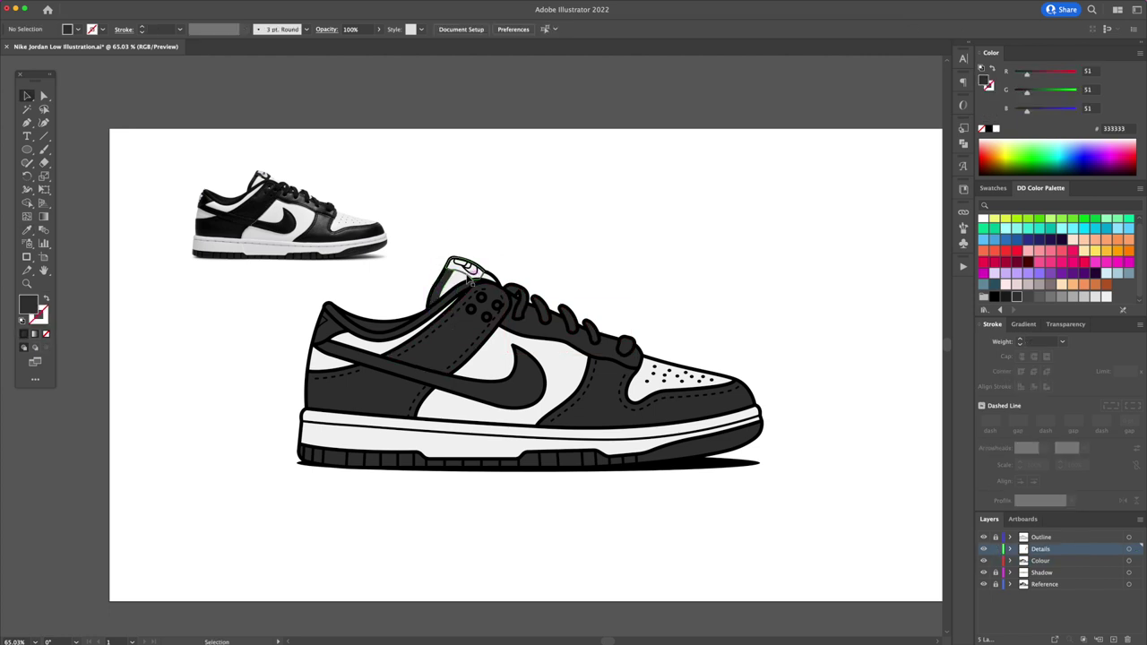
left_click(663, 244)
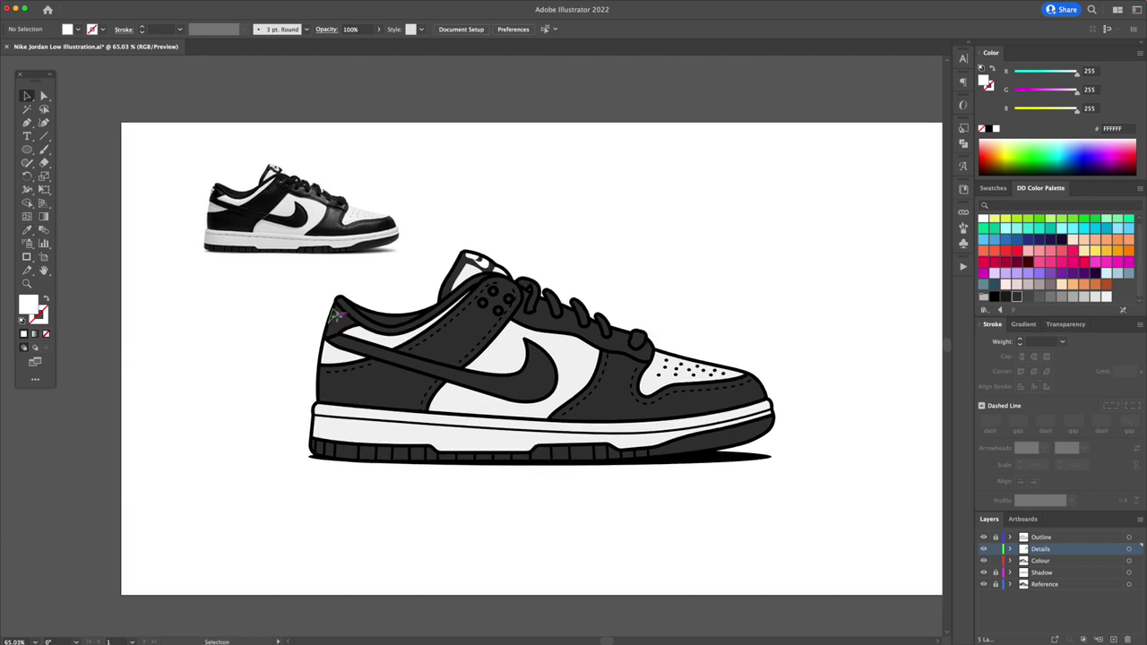
key("z")
mouse_move(494, 444)
left_mouse_down()
mouse_move(606, 390)
mouse_move(594, 406)
left_mouse_up()
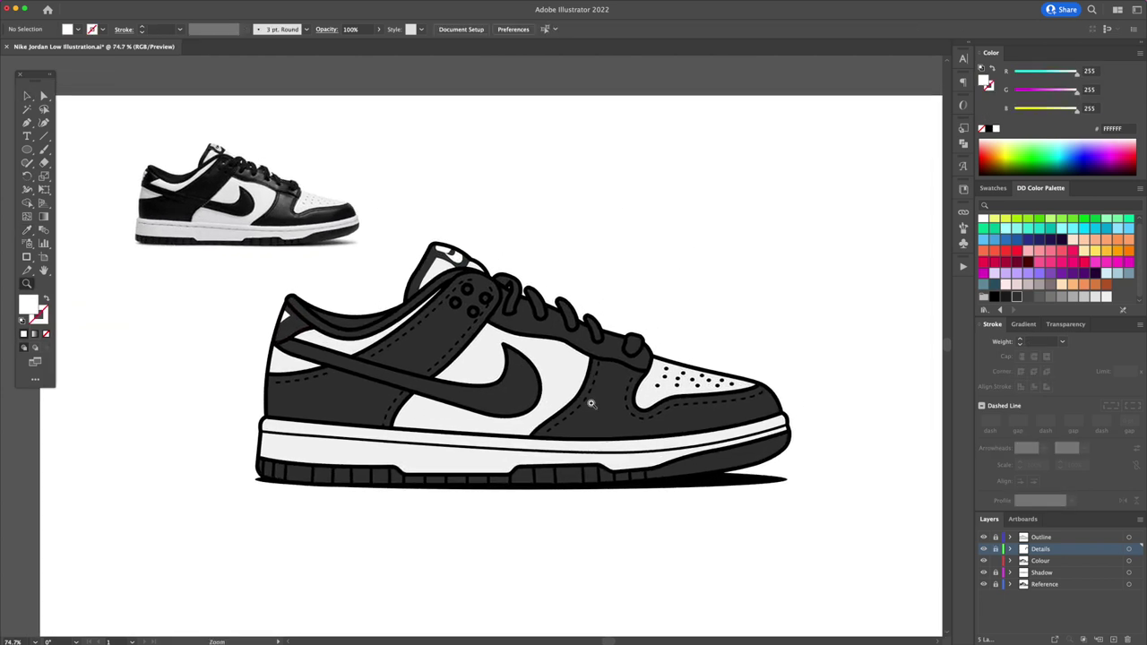
key("v")
left_click(521, 402)
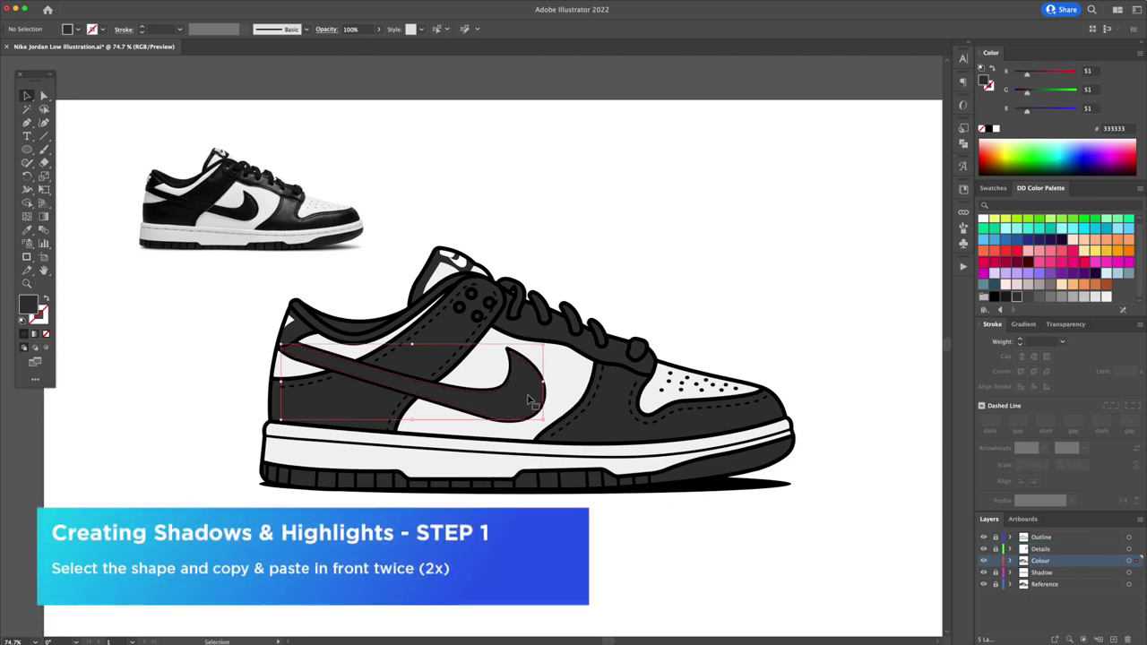
Copy the swoosh and paste two copies in front of it
left_click(86, 5)
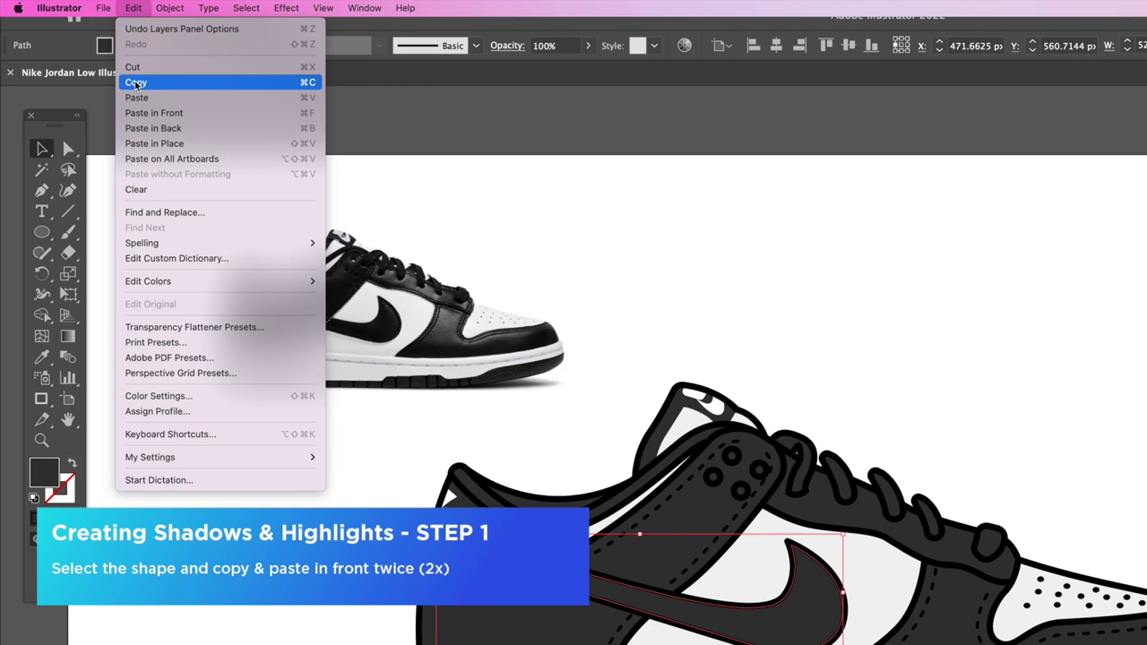
left_click(87, 48)
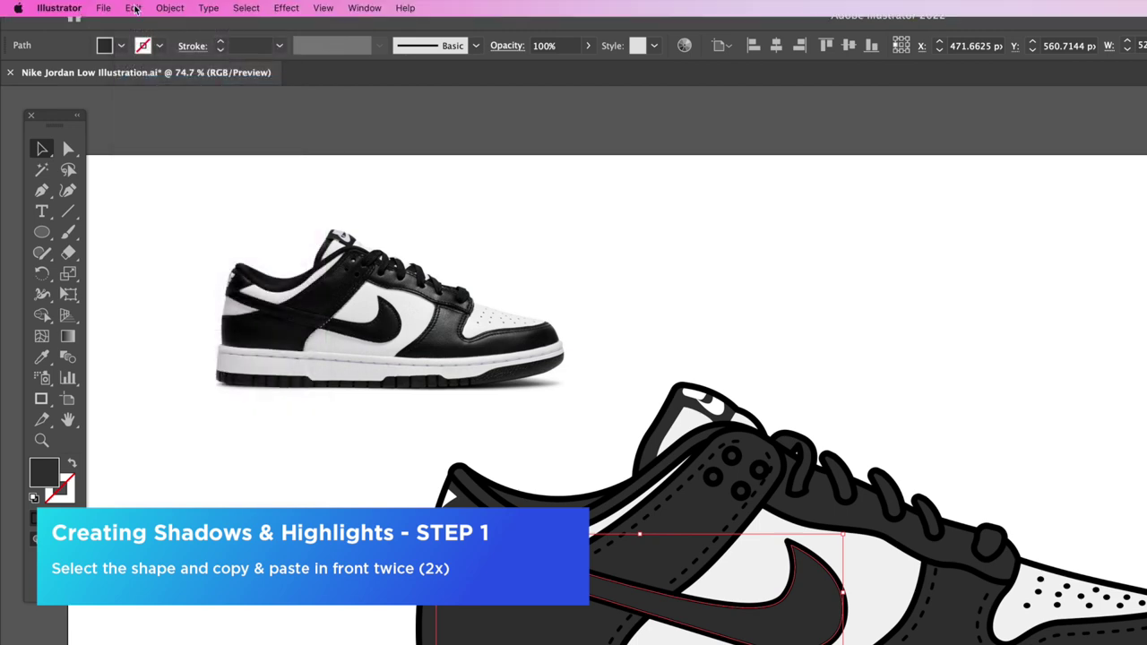
left_click(134, 8)
left_click(157, 114)
left_click(138, 7)
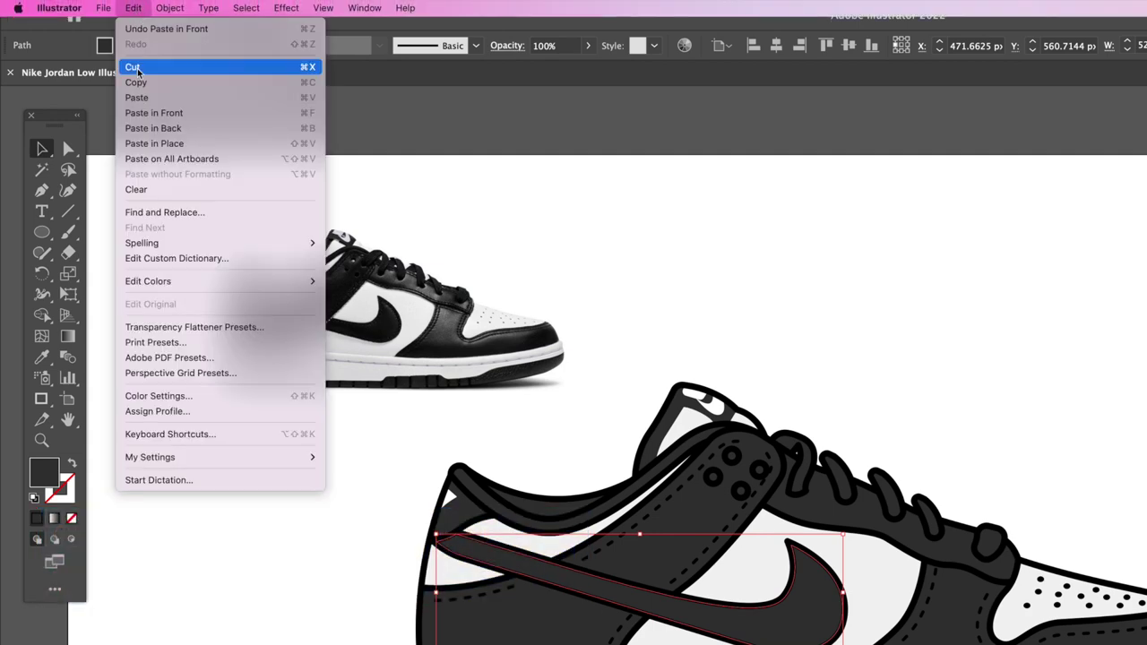
left_click(143, 114)
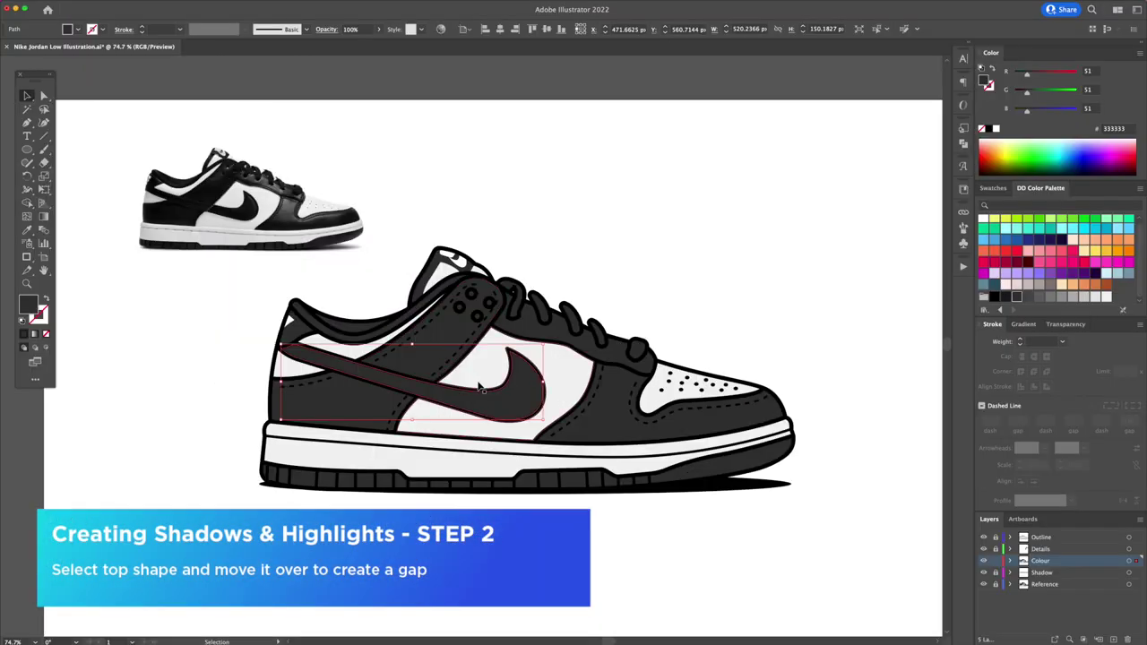
Offset the top swoosh copy up-left and Shape Builder away the upper overlap, leaving a shadow band
key("Up")
key("Up")
key("Up")
key("Up")
key("Up")
key("Up")
key("Up")
key("Up")
key("Left")
key("Left")
key("Left")
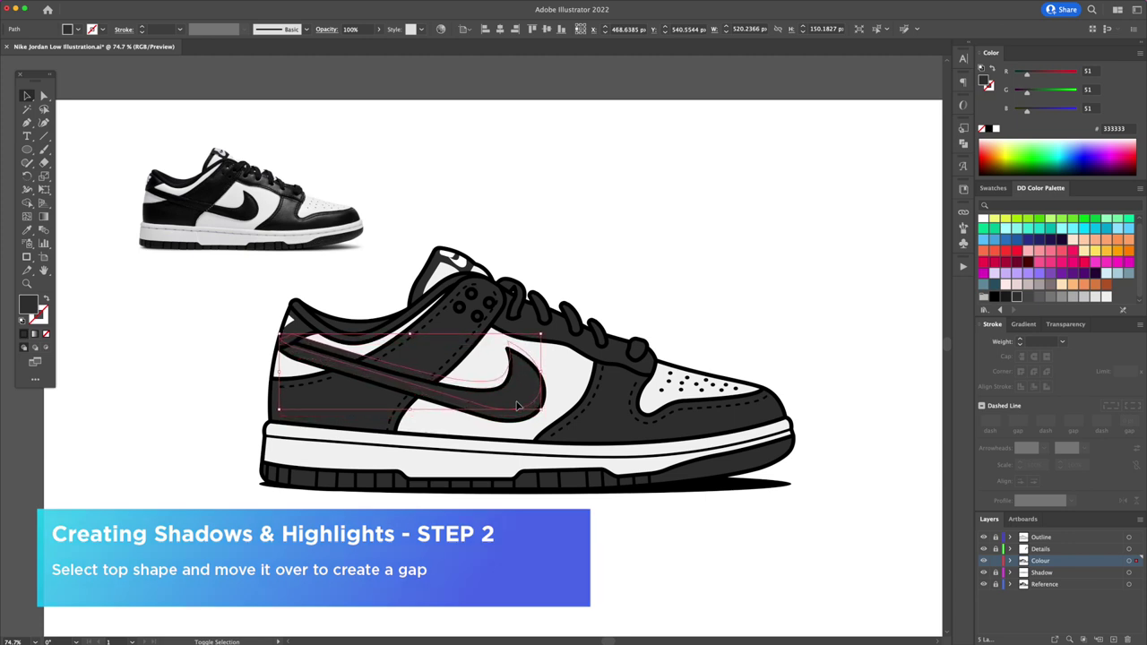
key("Up")
key("Up")
key("Up")
key("Left")
key("Left")
key("Left")
key("Up")
key("Up")
key("Up")
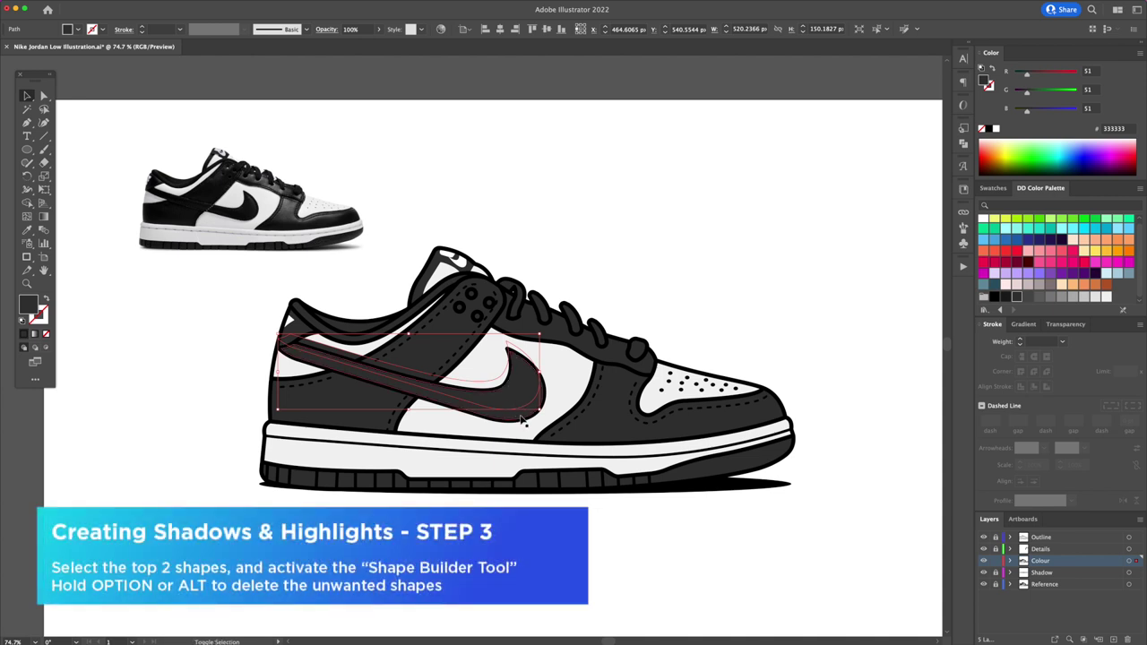
left_click(522, 419, "shift")
key("shift+m")
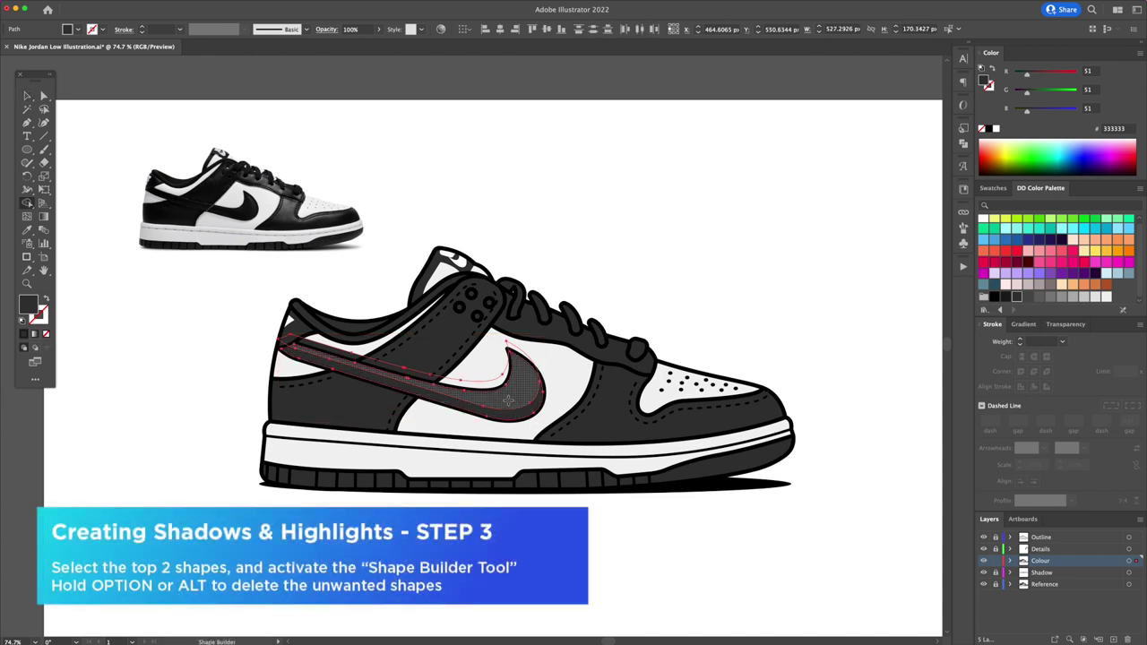
left_click(347, 351, "alt")
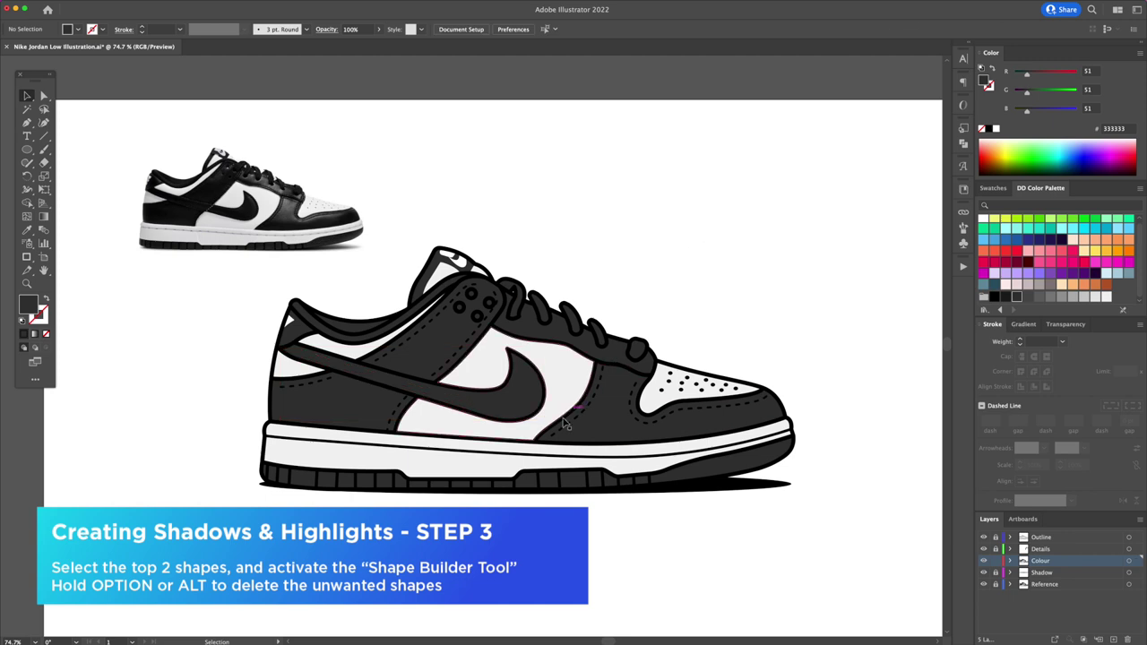
Darken the swoosh shadow band to #1A1A1A and select the lace panel and toe overlay
key("v")
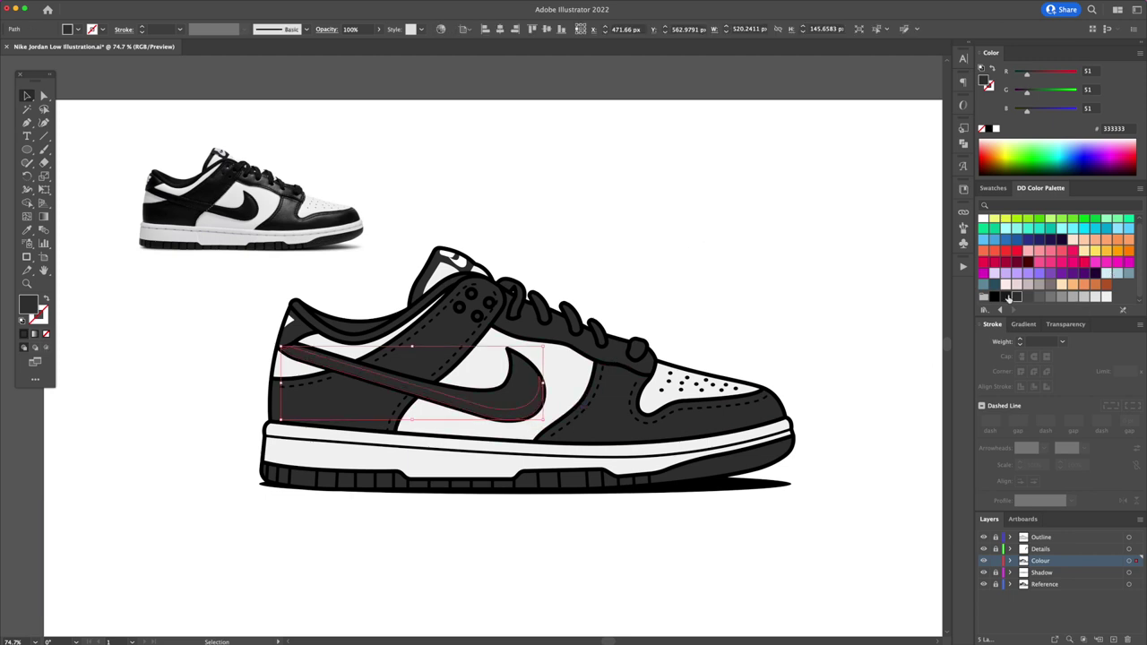
left_click(1006, 296)
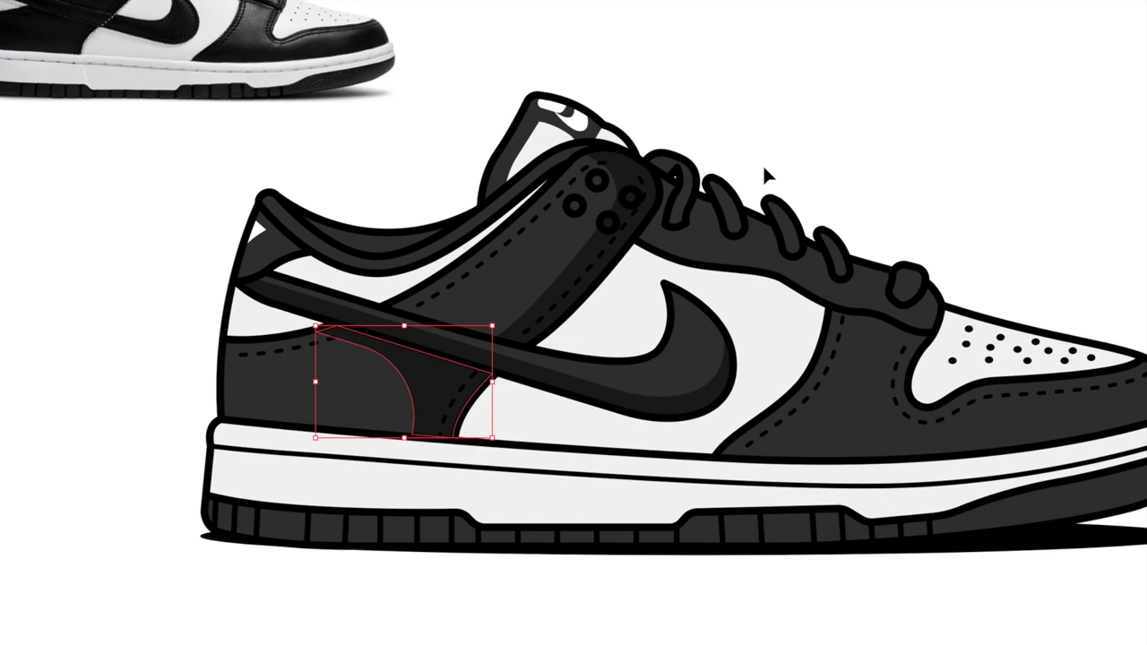
left_click(640, 384)
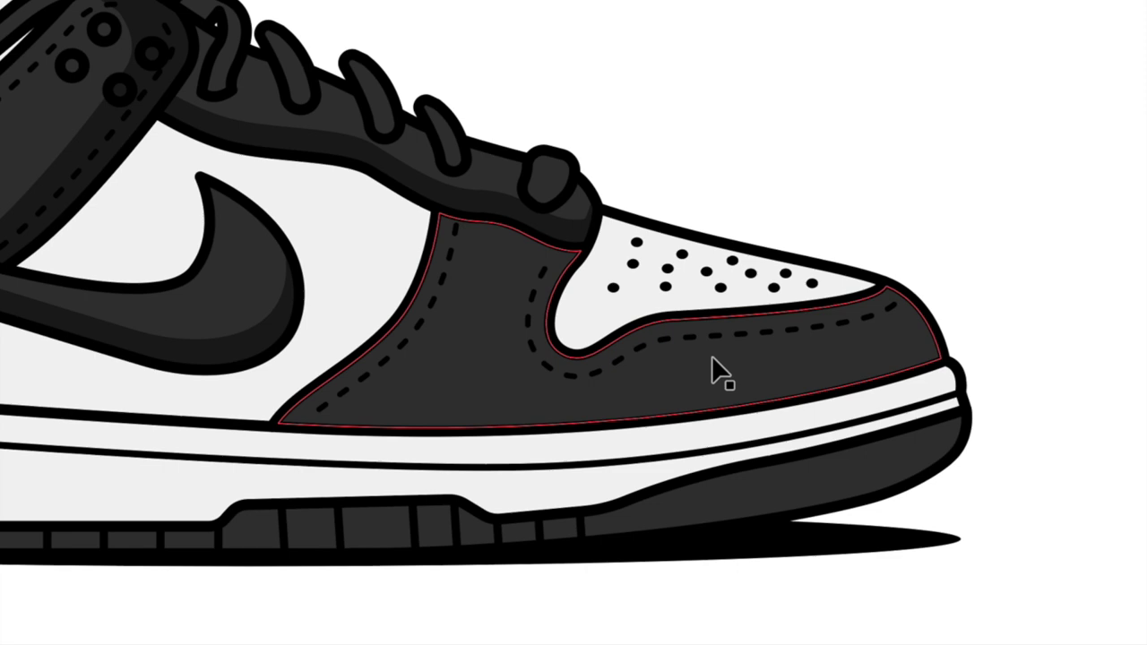
left_click(712, 359)
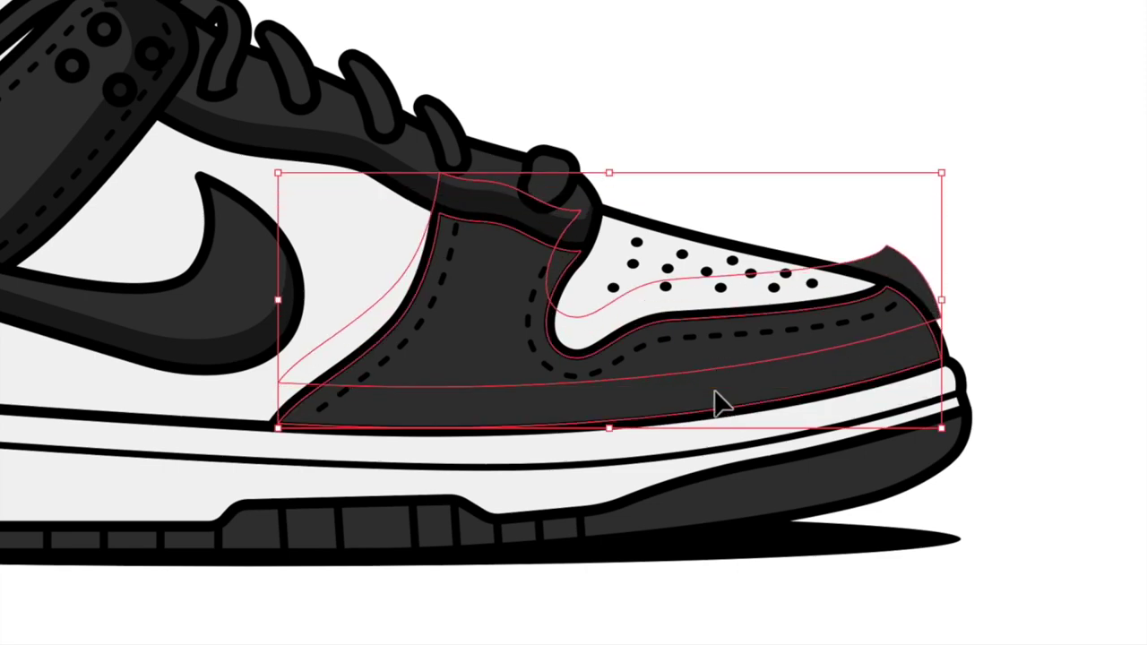
key("a")
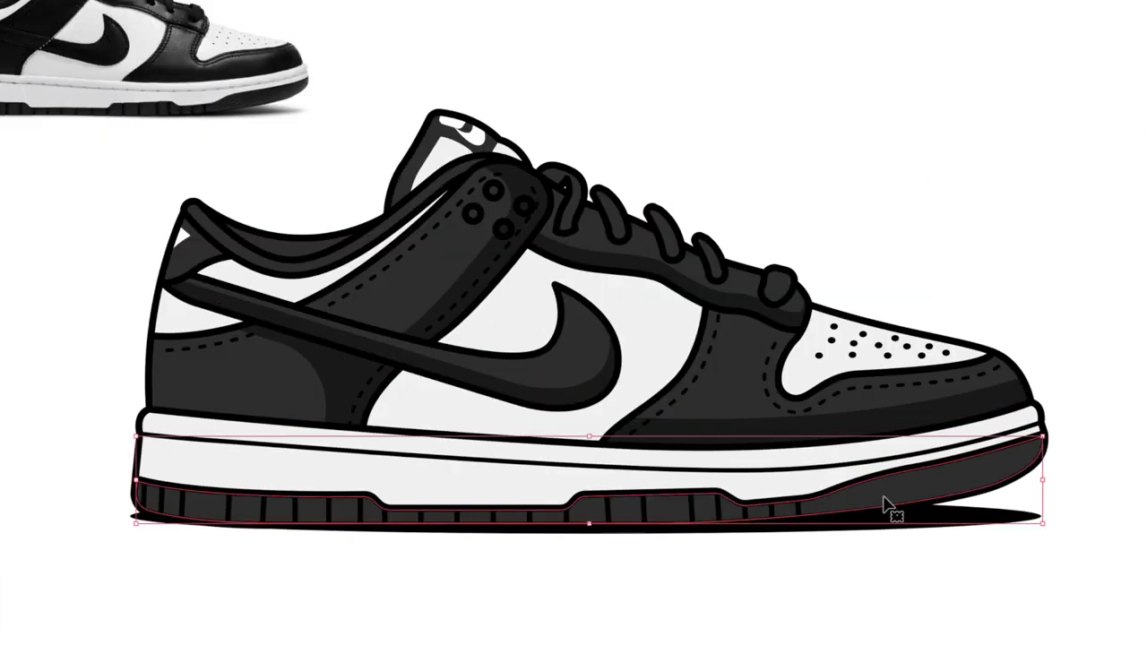
key("v")
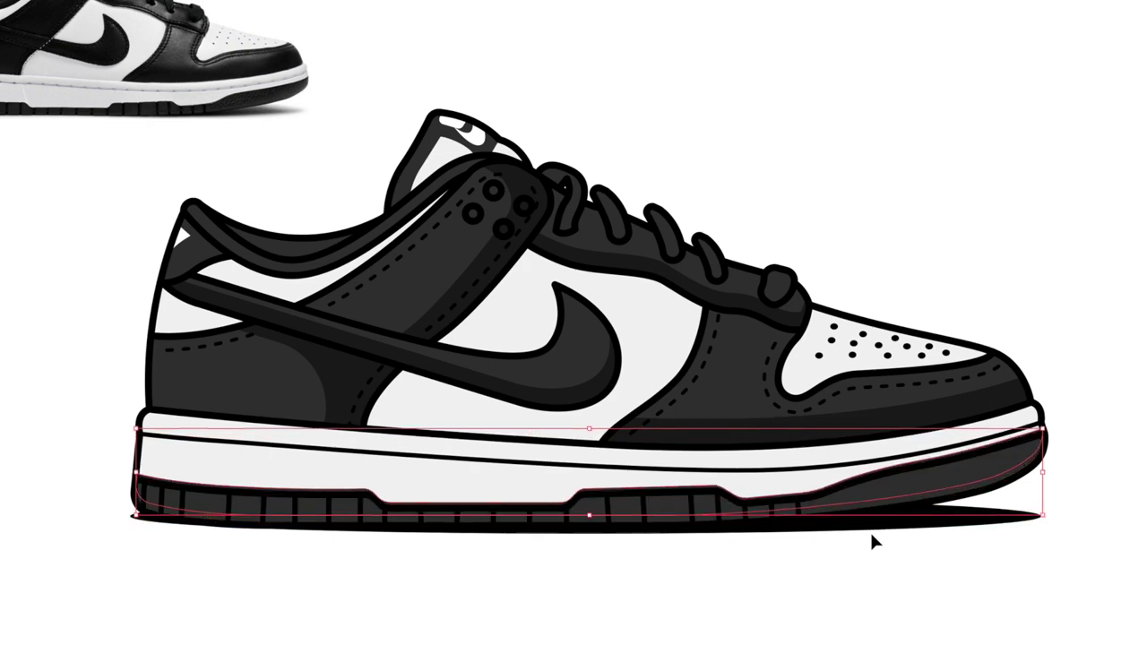
Select the midsole and nudge its copy to shape a midsole shadow band
key("a")
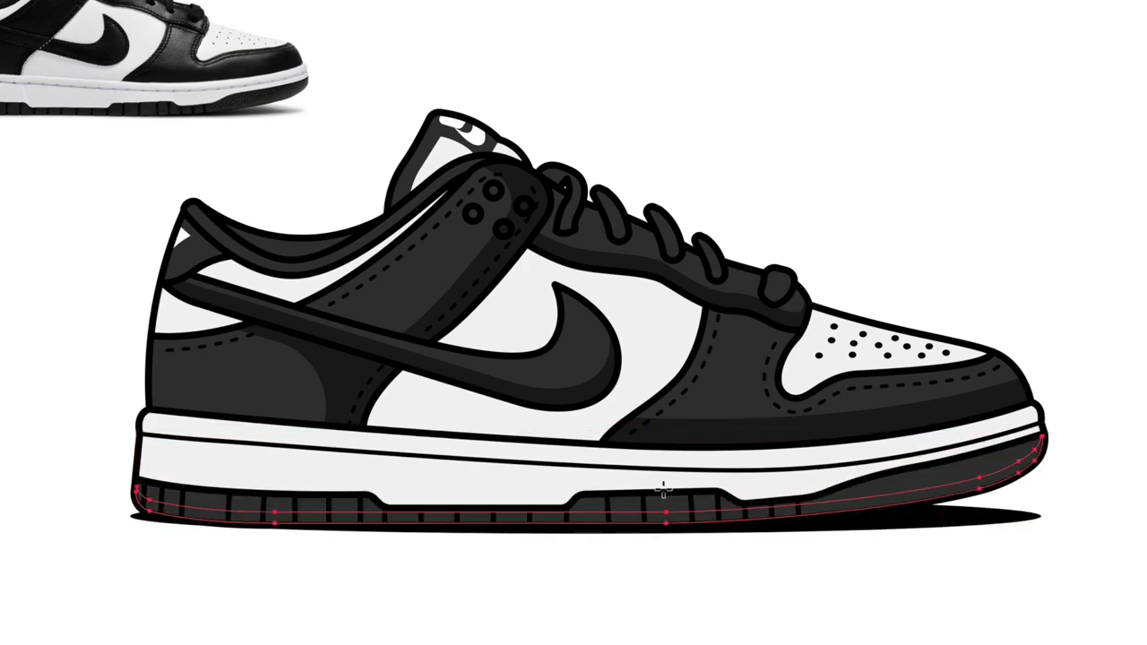
left_click(661, 619)
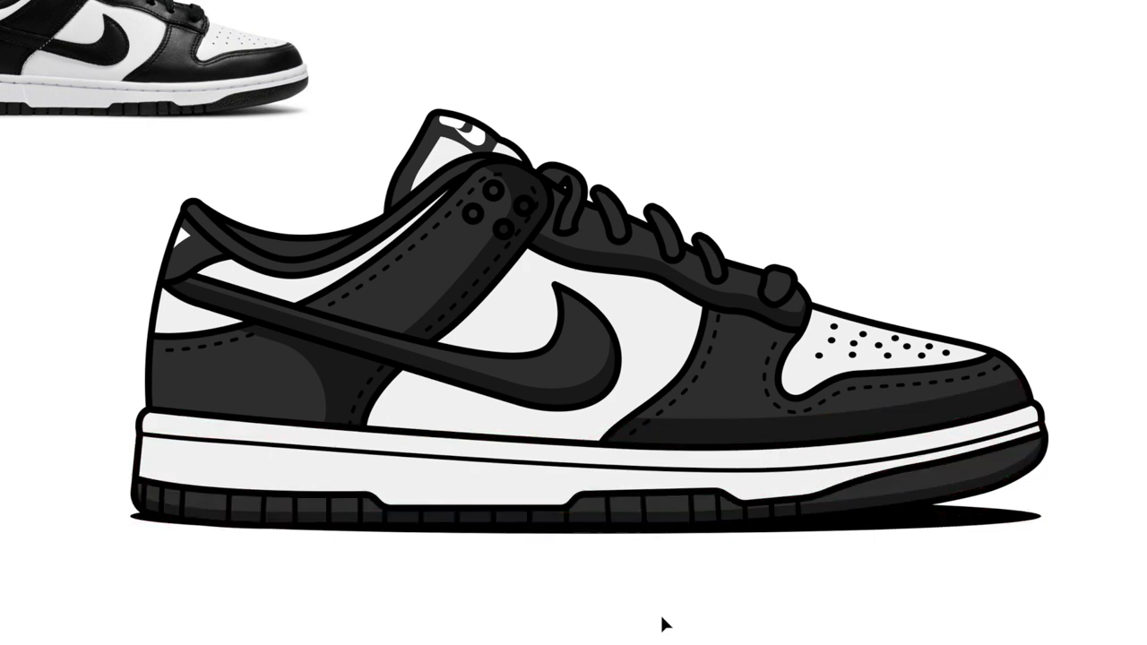
left_click(487, 465)
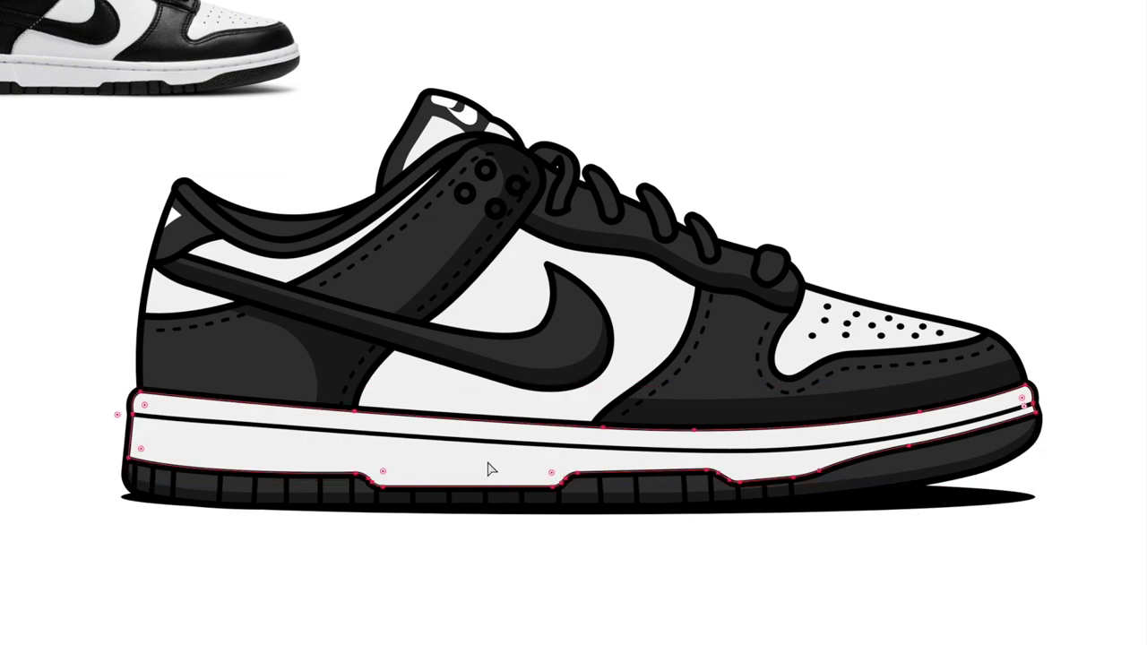
key("v")
key("Up")
key("Up")
key("Up")
key("Up")
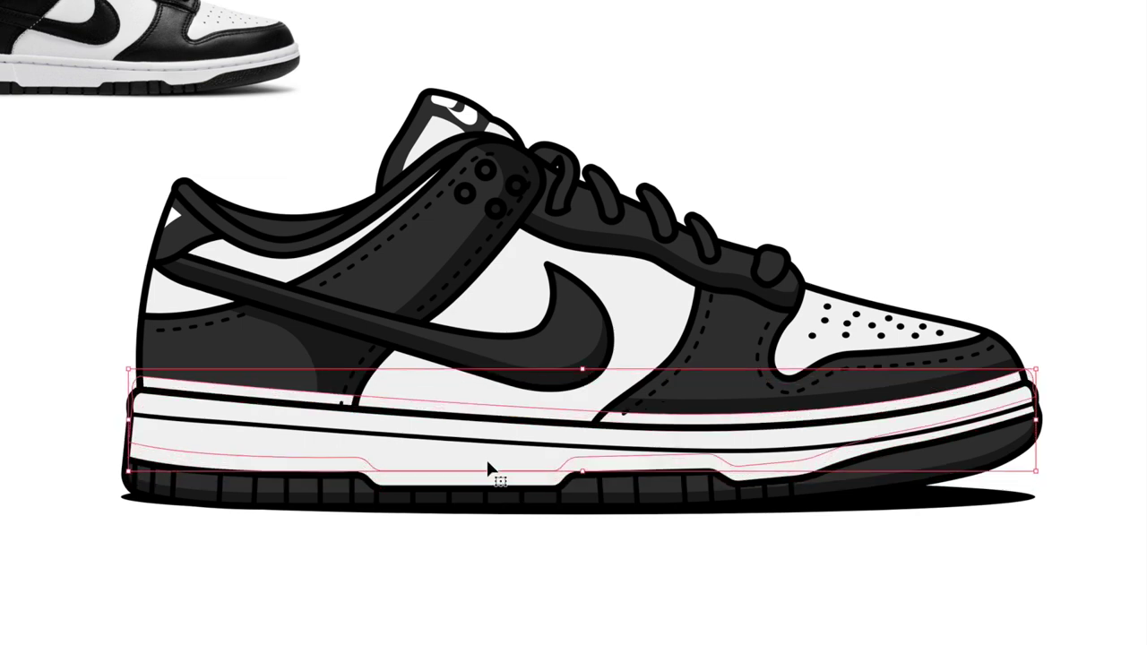
key("Down")
key("Down")
key("Down")
key("a")
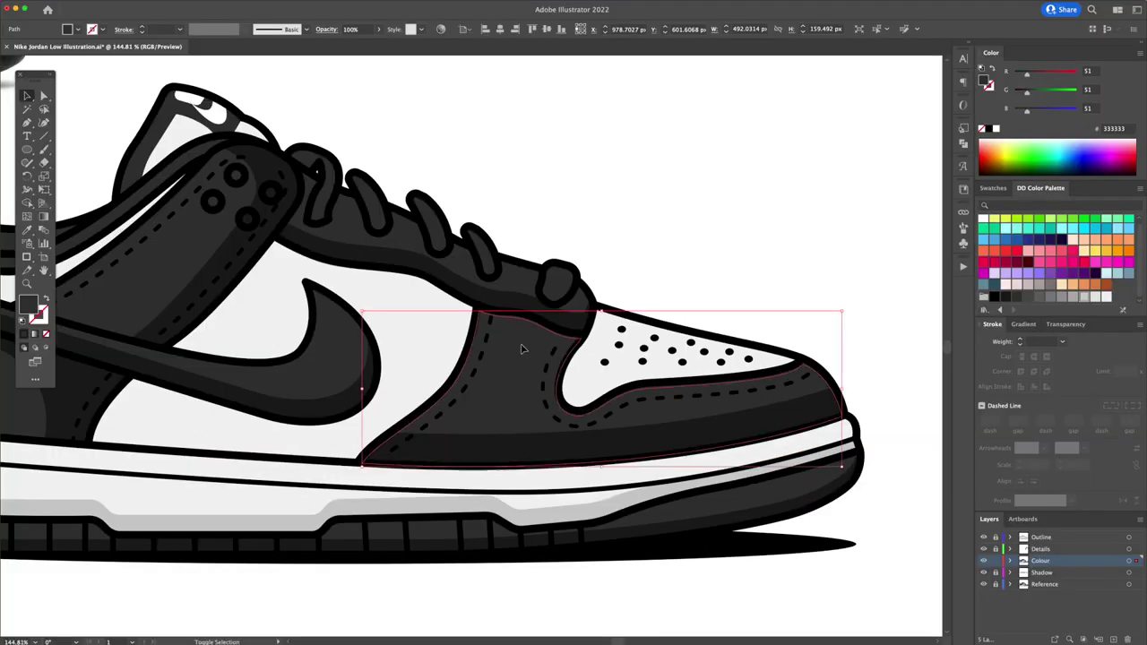
Shape Builder a grey highlight on the toe overlay and shading on the heel collar and panel
left_click_drag(856, 317, 854, 320)
key("shift+m")
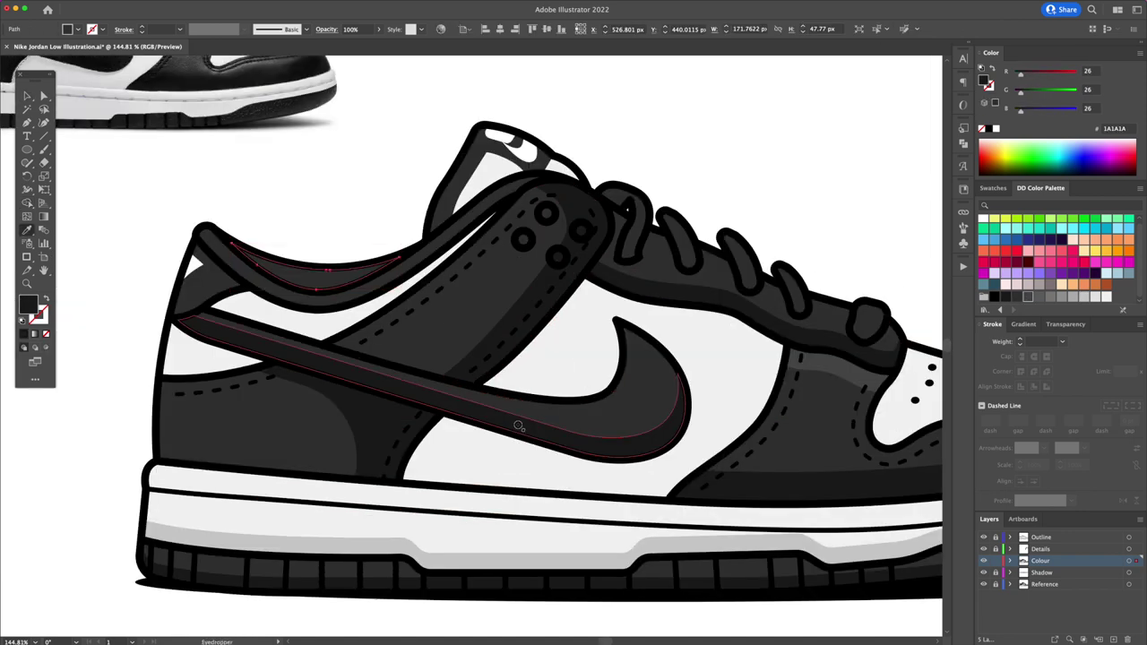
key("v")
left_click(385, 264)
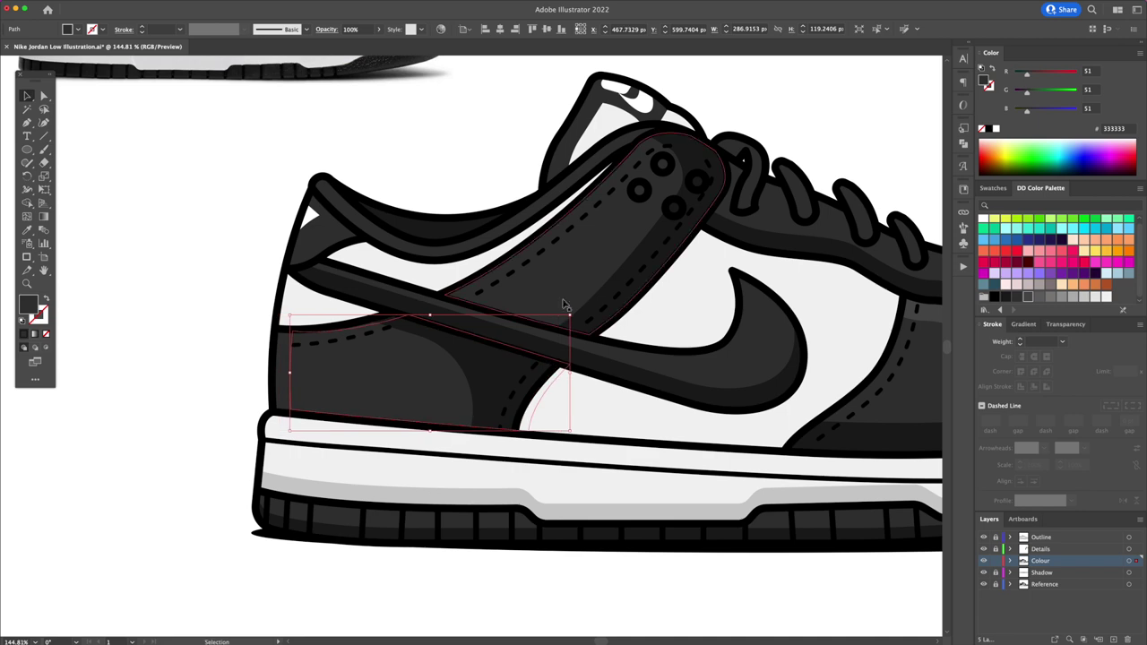
left_click(389, 368)
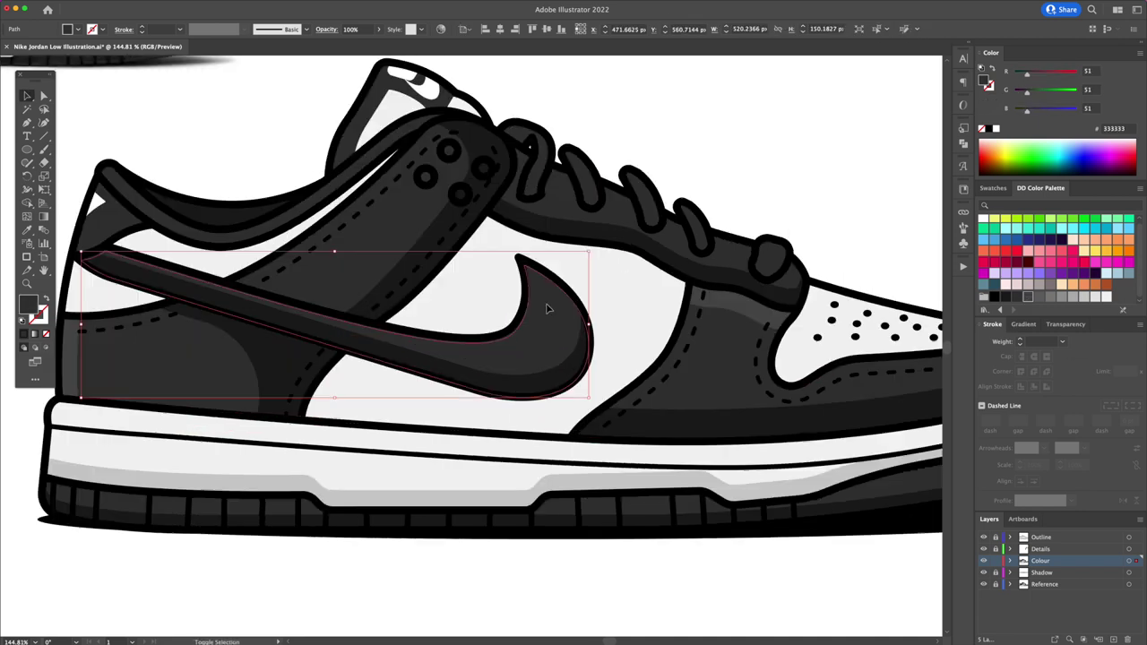
key("shift+m")
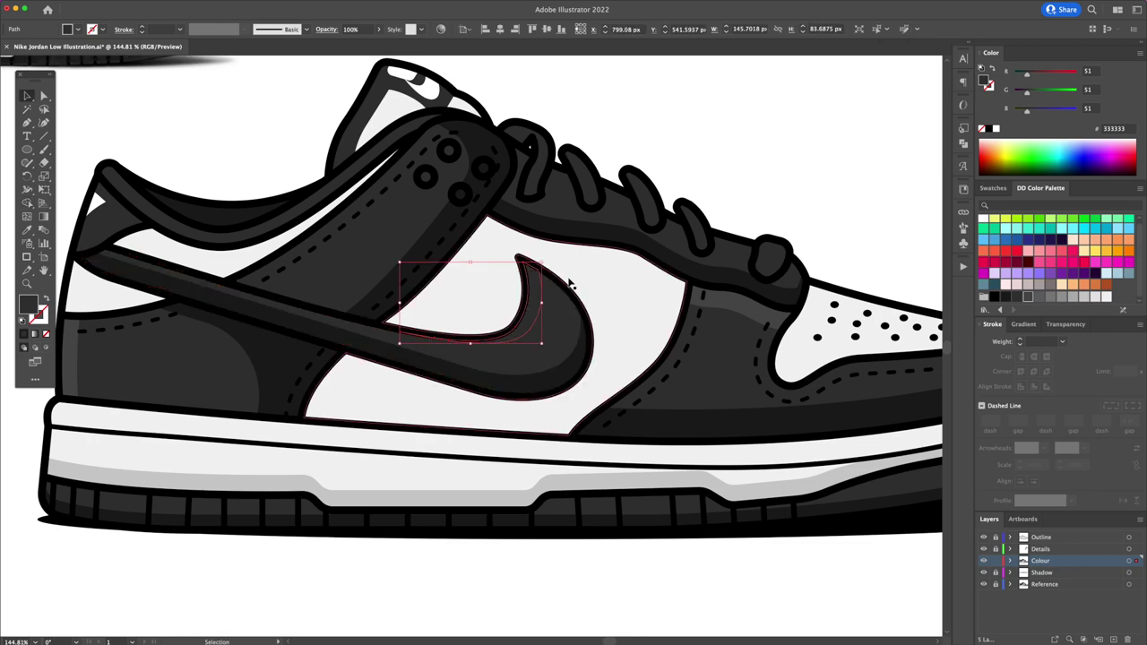
key("a")
left_click(615, 301)
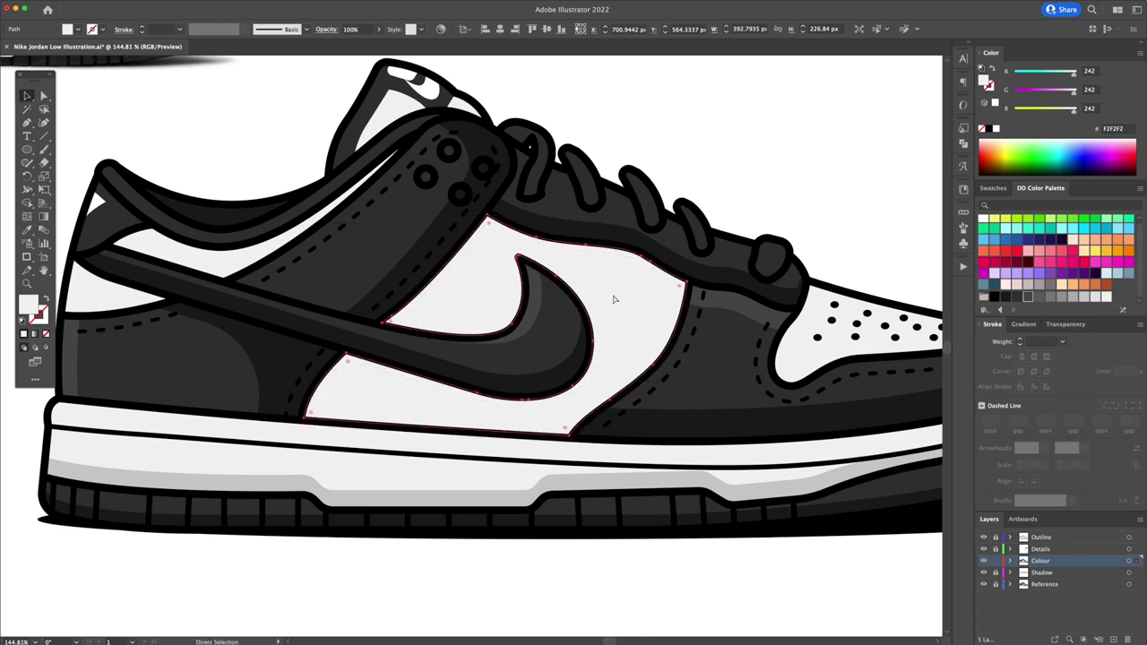
Undo the side panel edits and merge the overlapping side-panel areas with Shape Builder
key("ctrl+z")
key("ctrl+z")
key("ctrl+z")
key("ctrl+z")
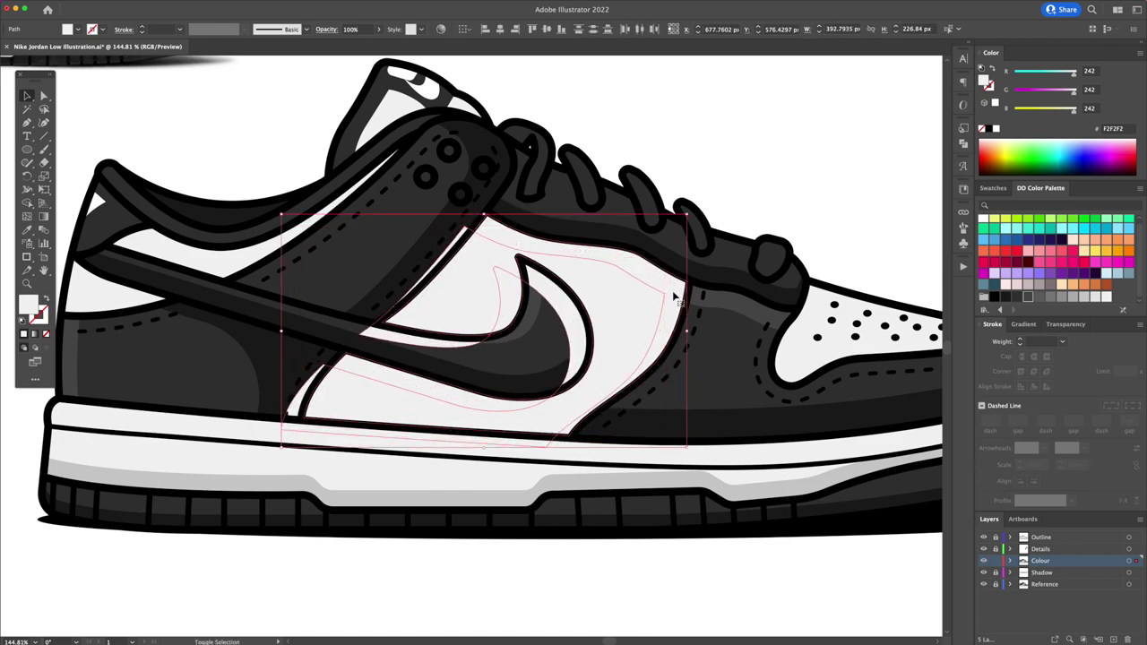
key("ctrl+z")
key("ctrl+z")
key("ctrl+z")
key("ctrl+z")
key("a")
key("ctrl+z")
left_click(441, 415)
key("v")
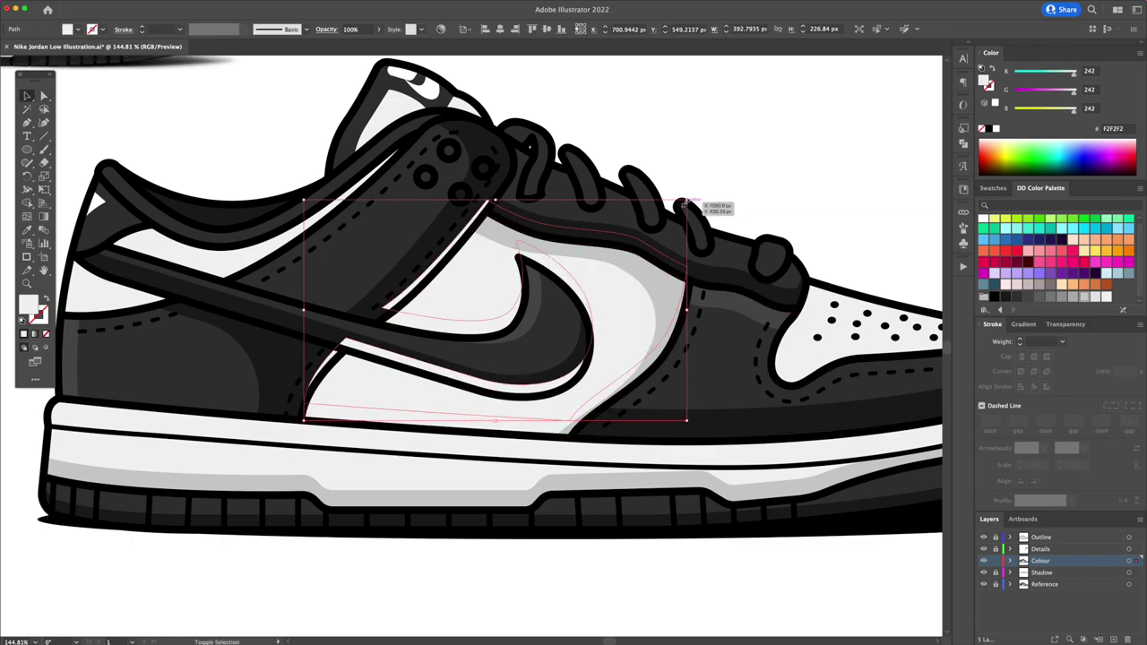
left_click(646, 296, "shift")
key("shift+m")
left_click_drag(499, 274, 647, 394)
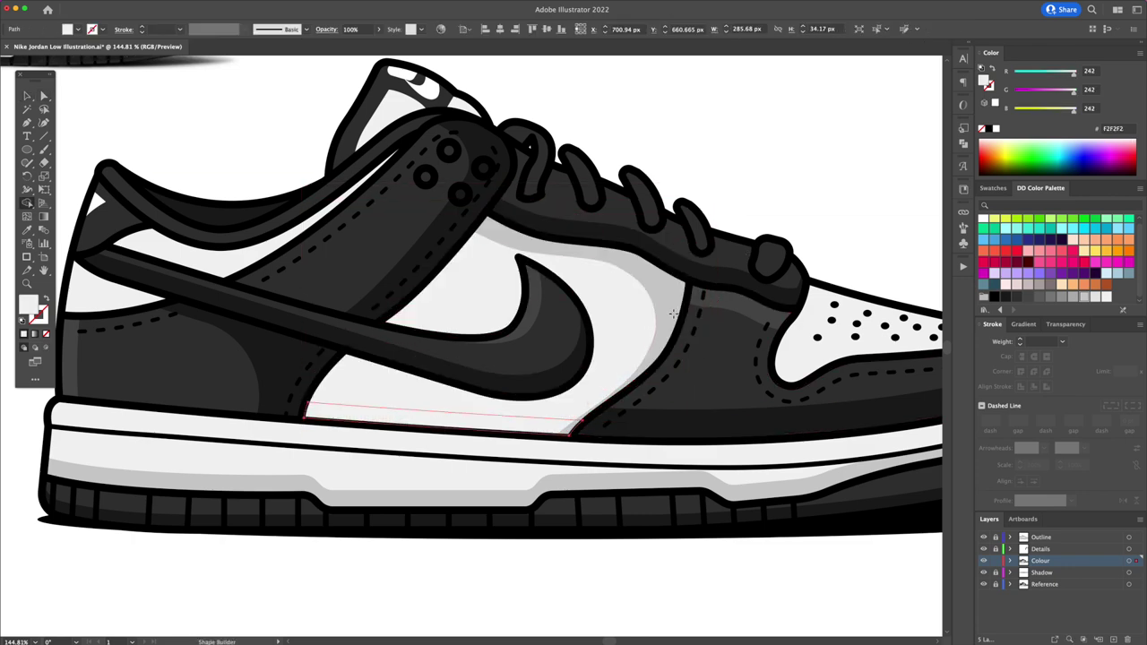
Merge the top strip into the white toe cap with Shape Builder
left_click_drag(433, 184, 724, 171)
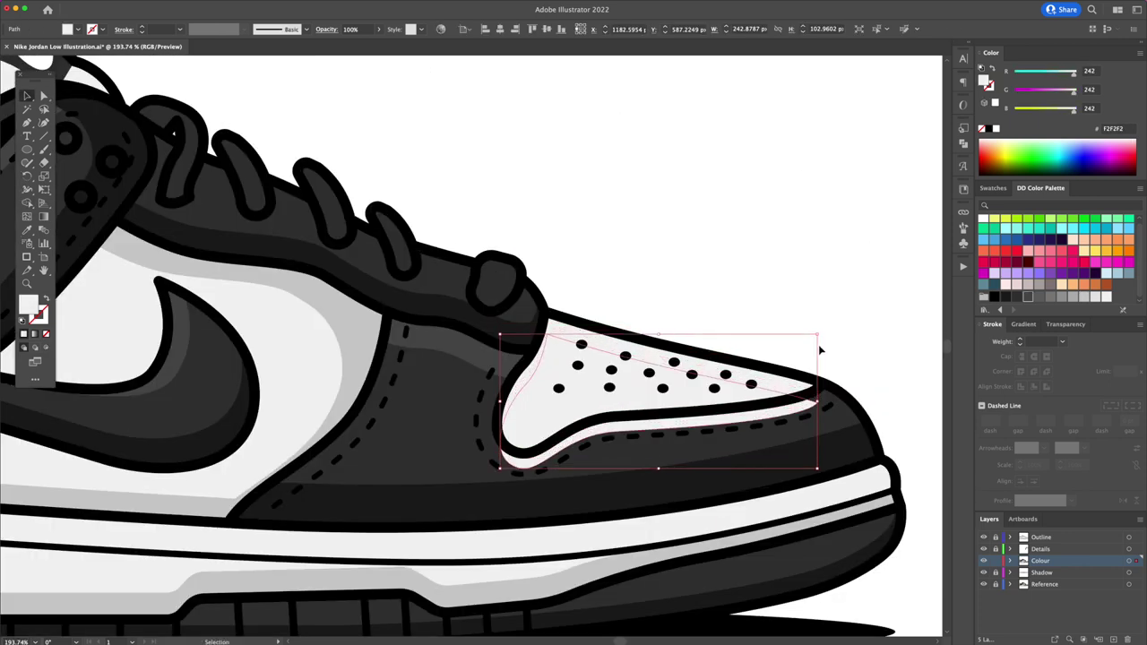
key("shift+m")
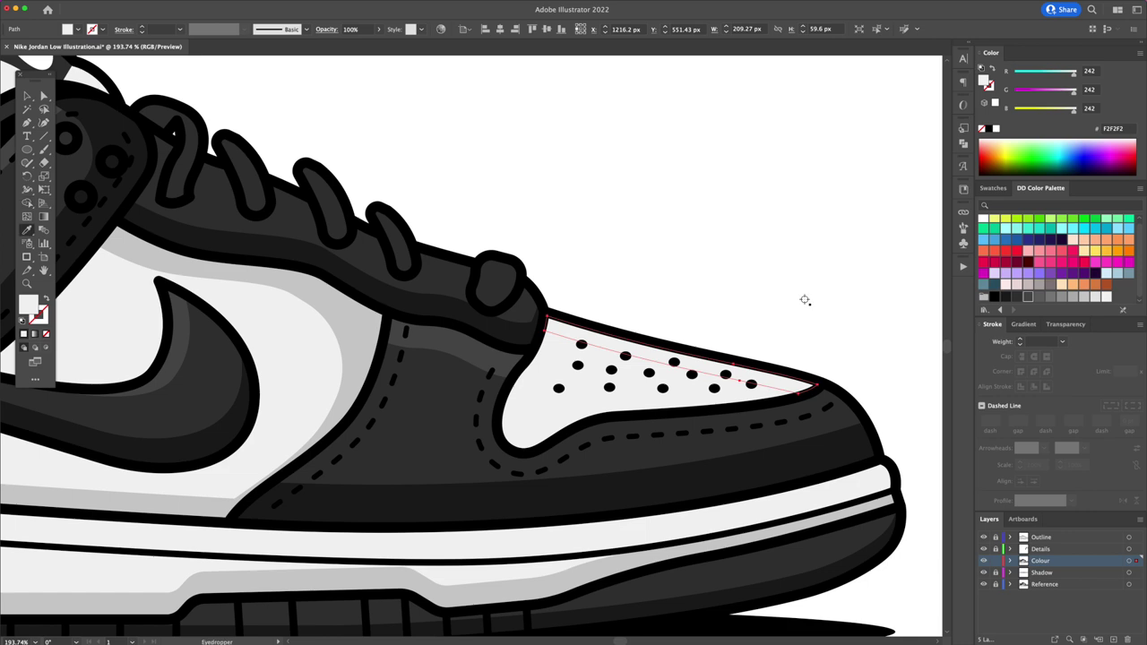
left_click(681, 351)
key("v")
Draw a toe shadow shape along the stitching, fill it #CCCCCC, and send it backward
key("ctrl+shift+a")
left_click(536, 358)
left_click_drag(545, 406, 672, 409)
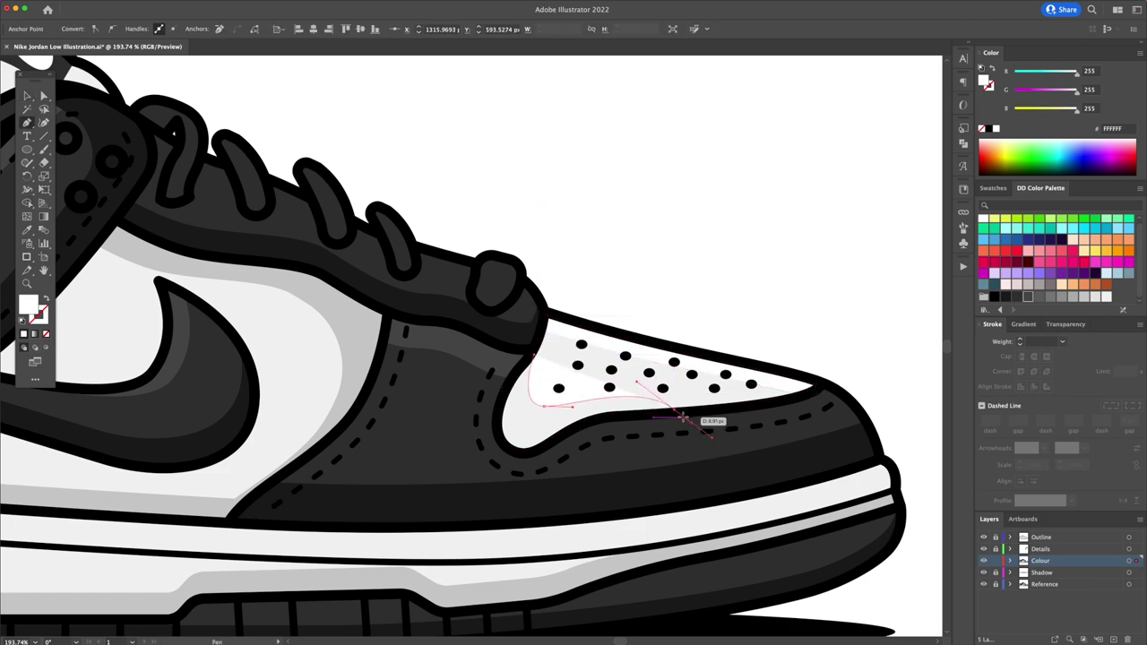
left_click(670, 446)
left_click(489, 464)
left_click(473, 387)
left_click(375, 355)
key("ctrl+shift+[")
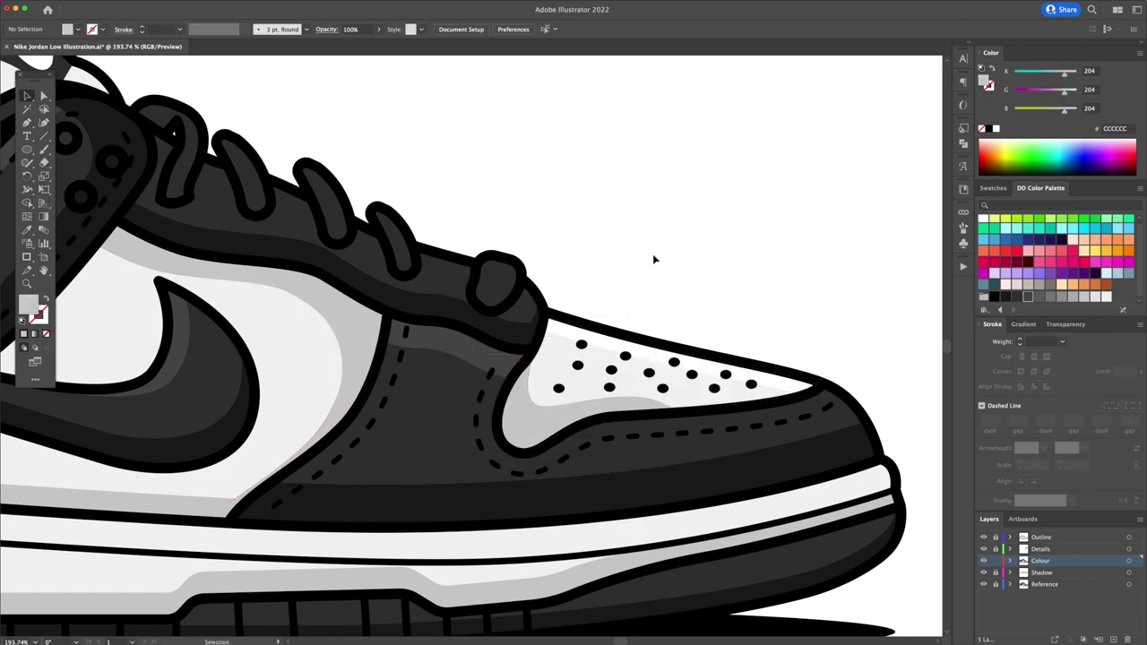
Outline a shadow shape along the laces with the Pen tool
scroll(653, 254, "left", 5)
key("p")
left_click(497, 259)
left_click(602, 312)
left_click(808, 383)
Select the new lace shadow shape and send it behind the laces
key("v")
left_click(475, 264)
key("ctrl+shift+[")
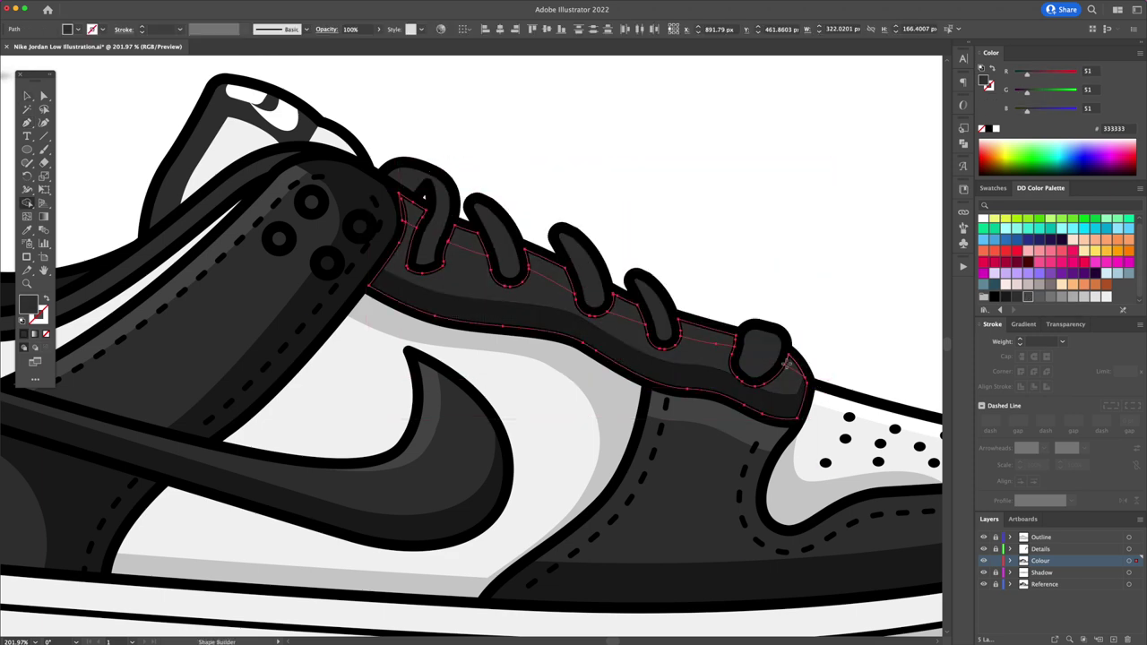